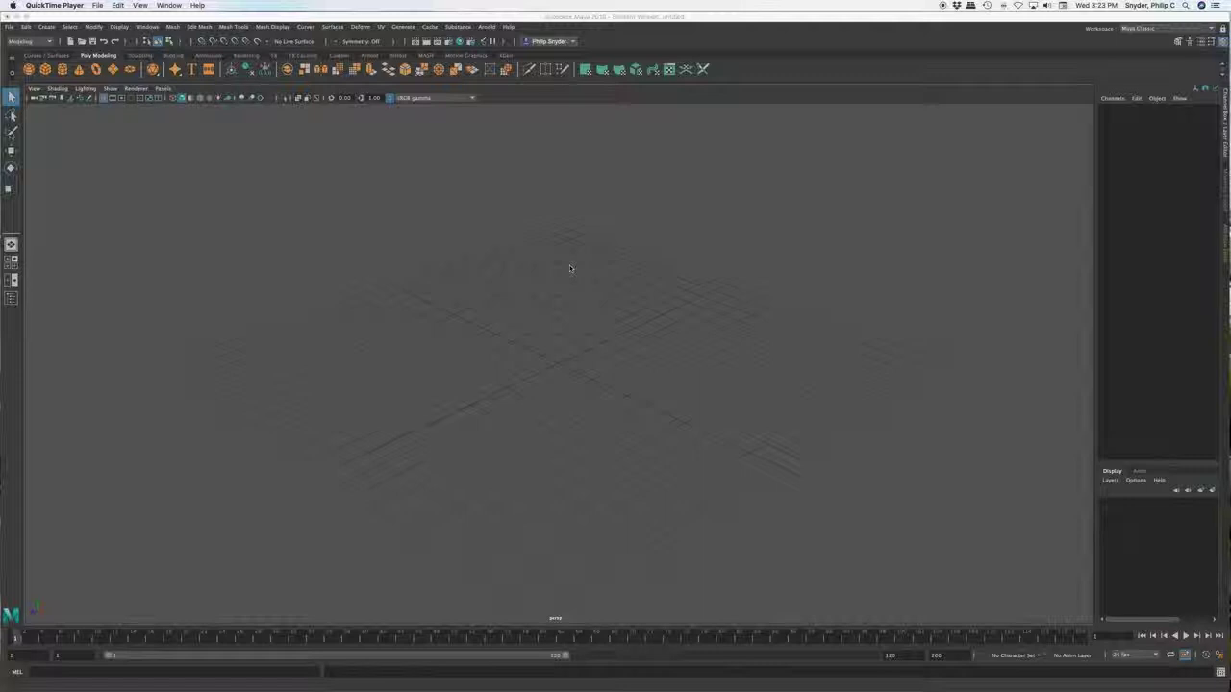
Start a new project in Maya's Project Window and name it Flying Bird.
left_click(643, 16)
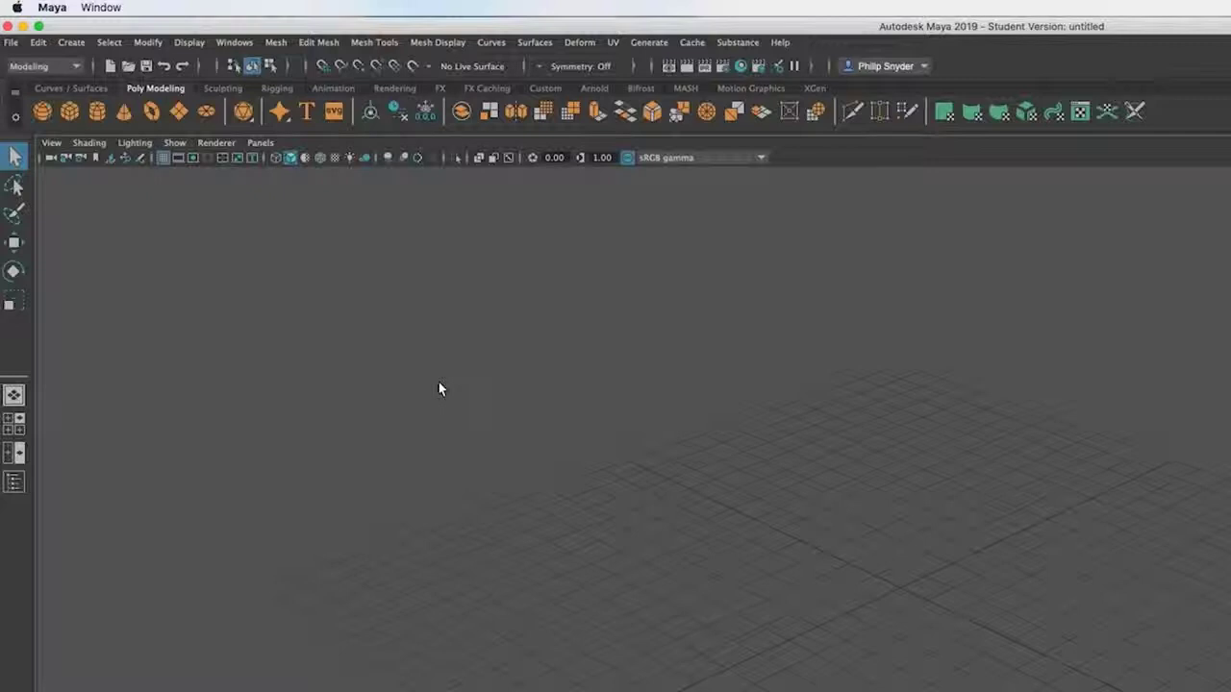
left_click(12, 43)
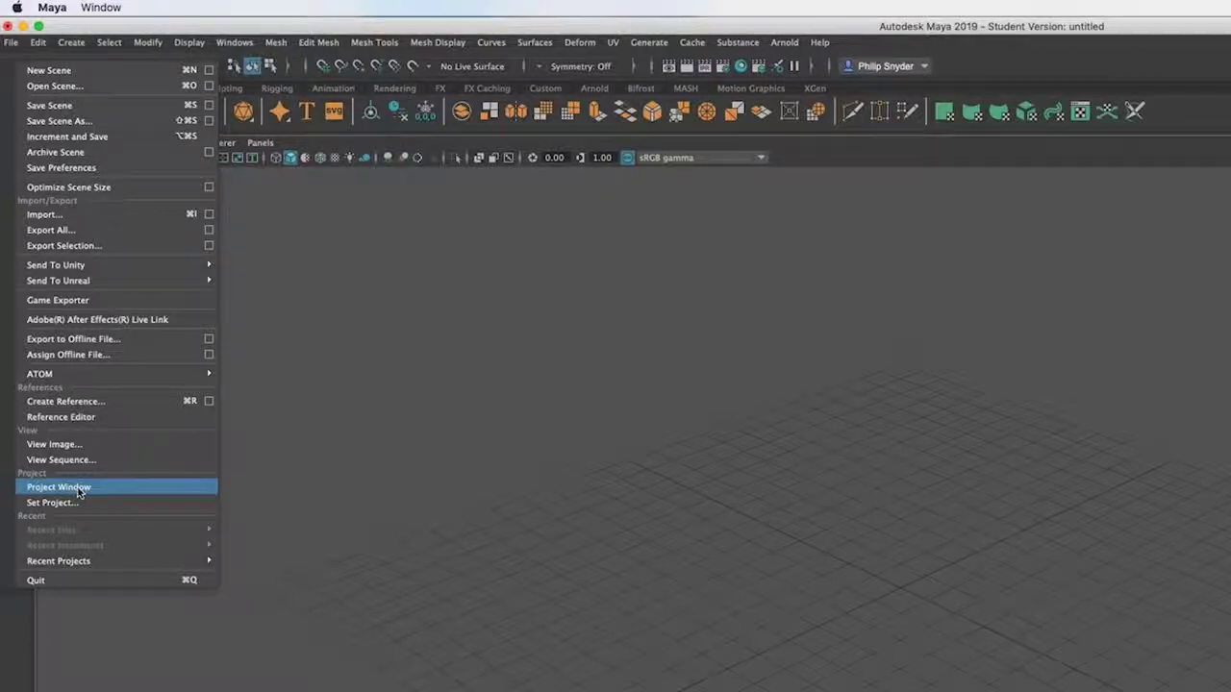
left_click(77, 488)
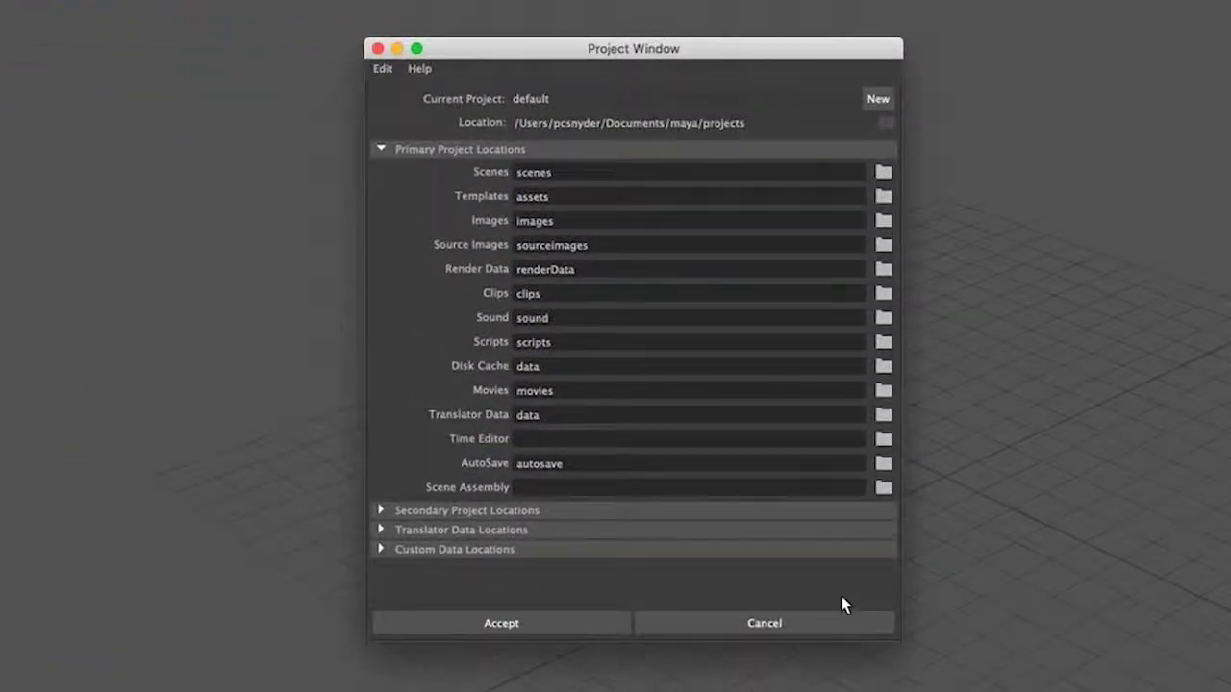
left_click(879, 102)
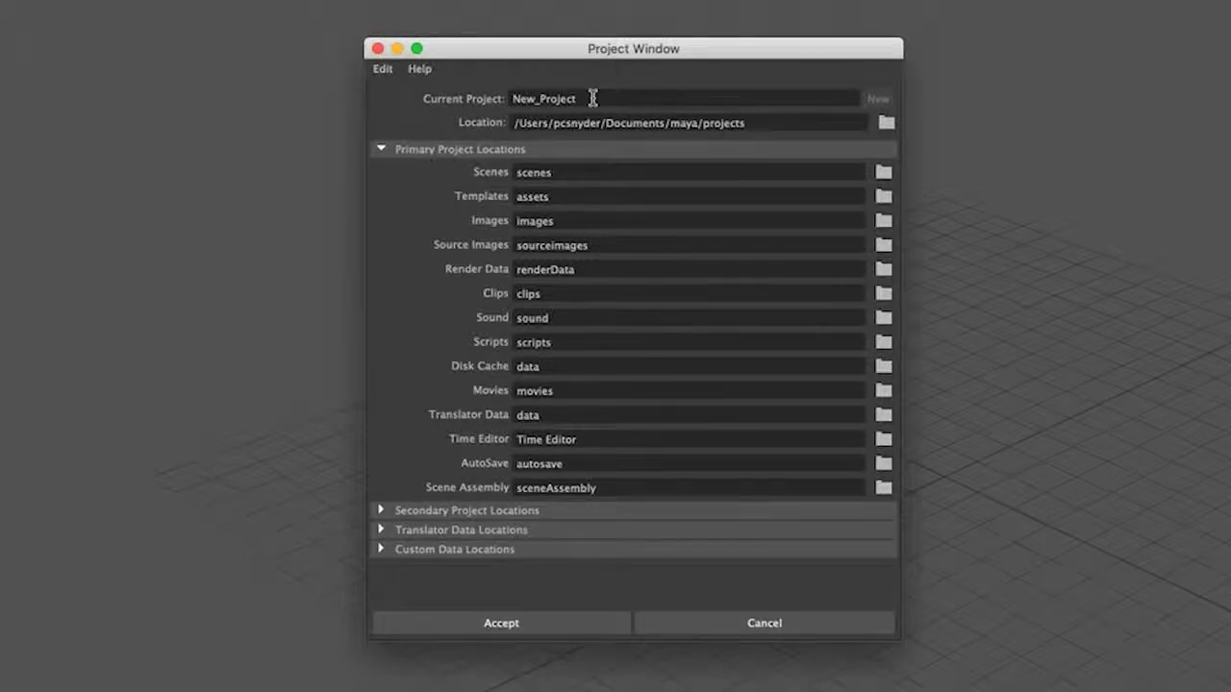
left_click_drag(593, 98, 504, 100)
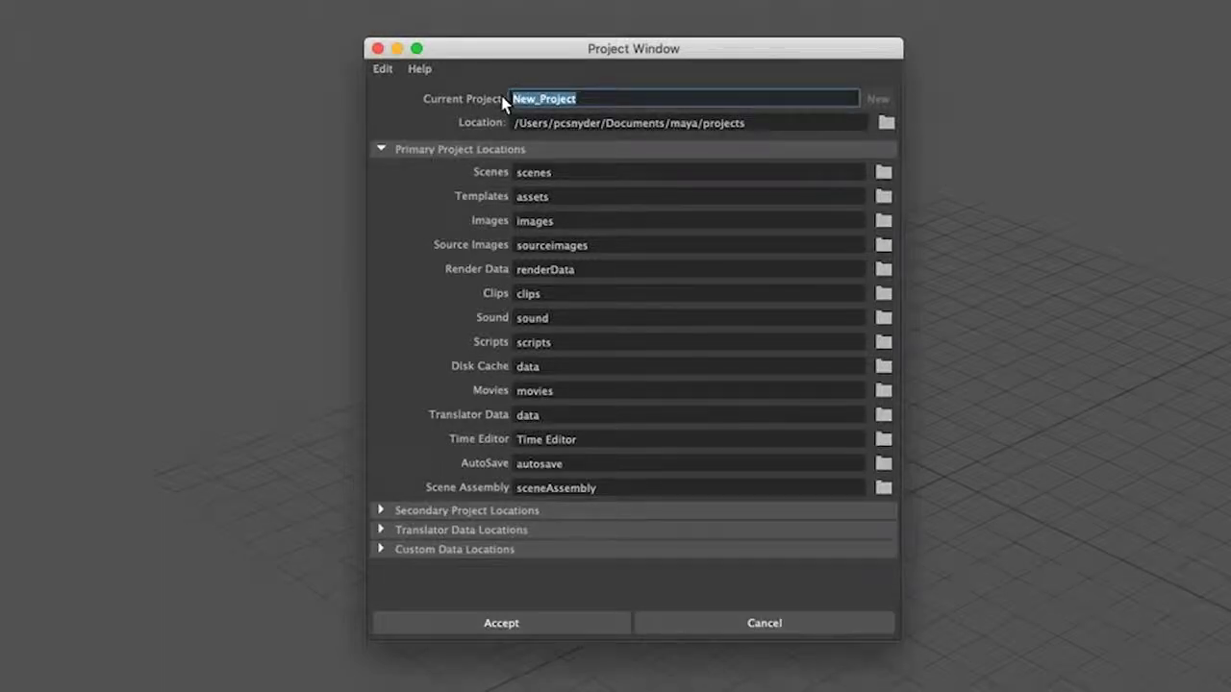
type("Flying Bird")
Set the Flying Bird project's location to the Desktop and accept the project settings with the default folder names.
left_click(886, 122)
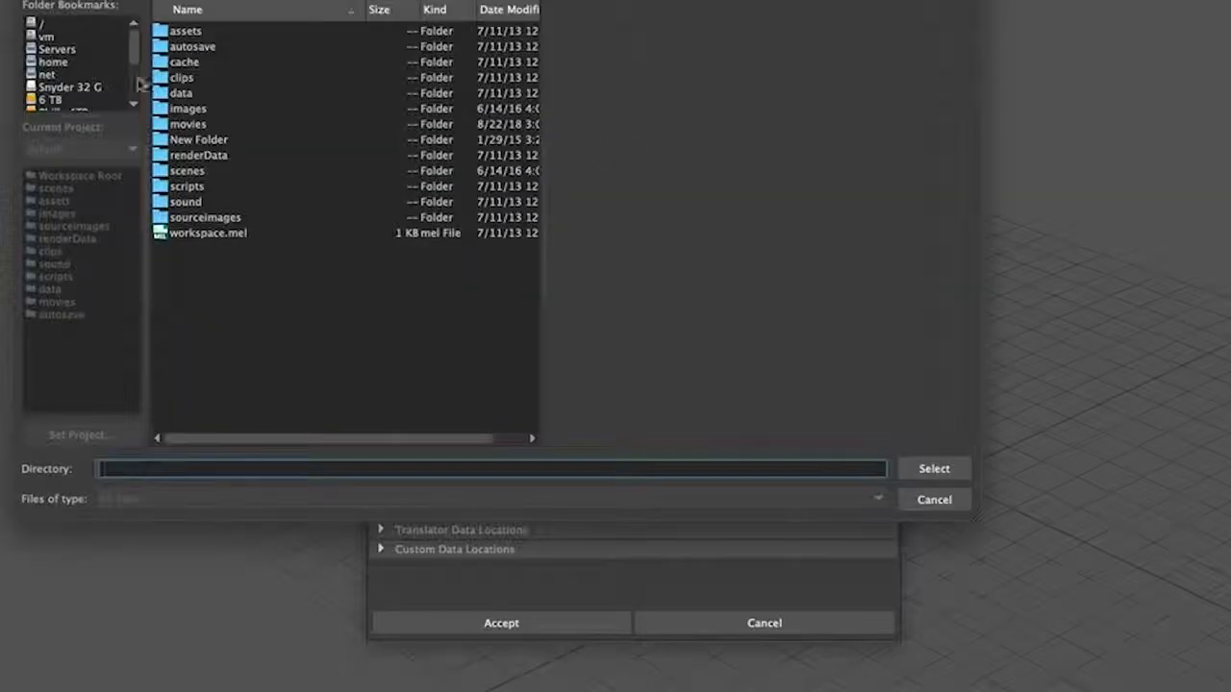
scroll(135, 81, "down", 3)
left_click(60, 87)
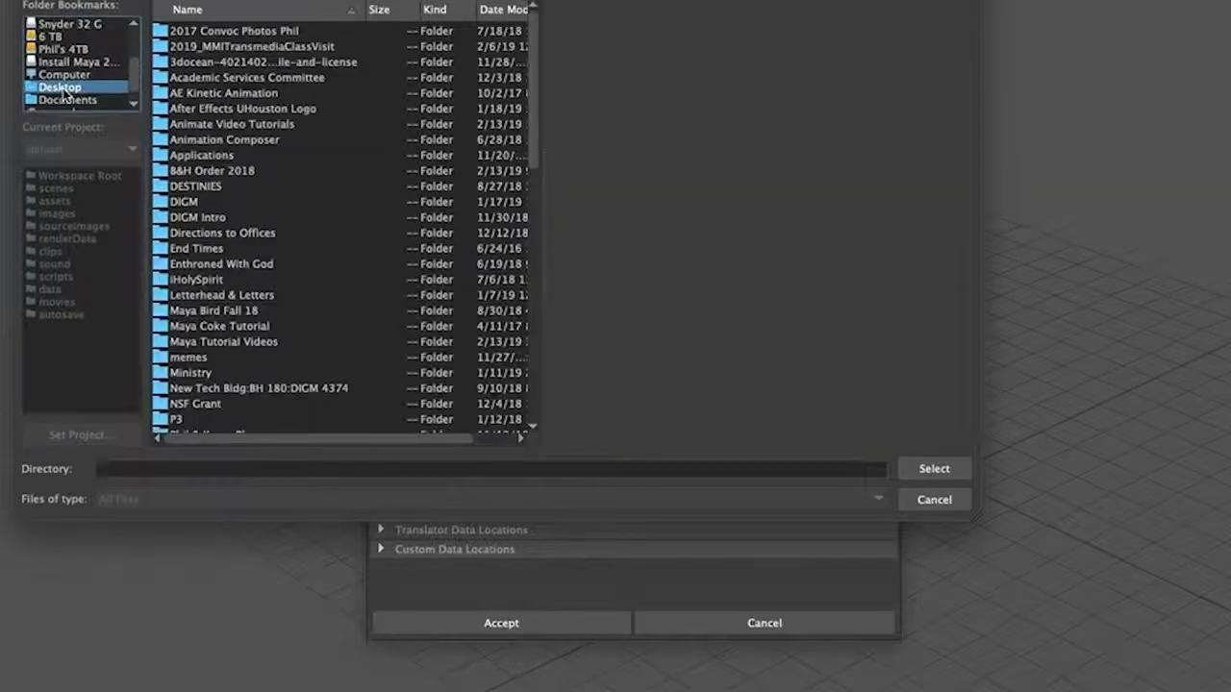
left_click(935, 474)
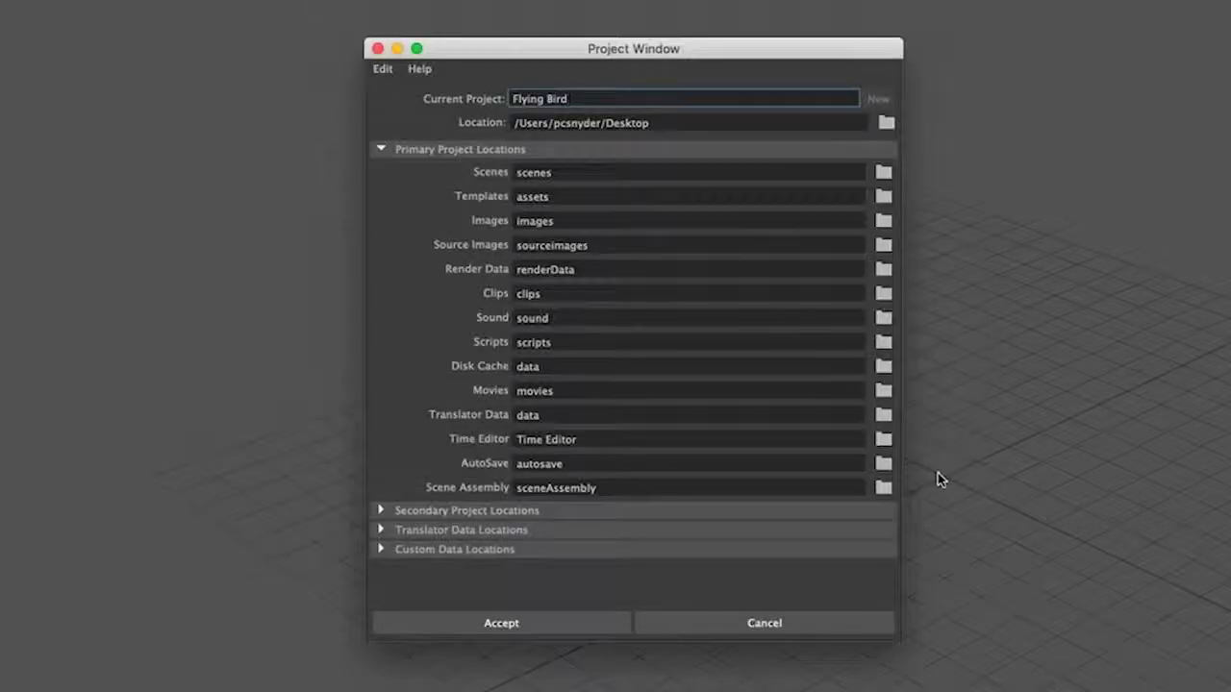
left_click(498, 623)
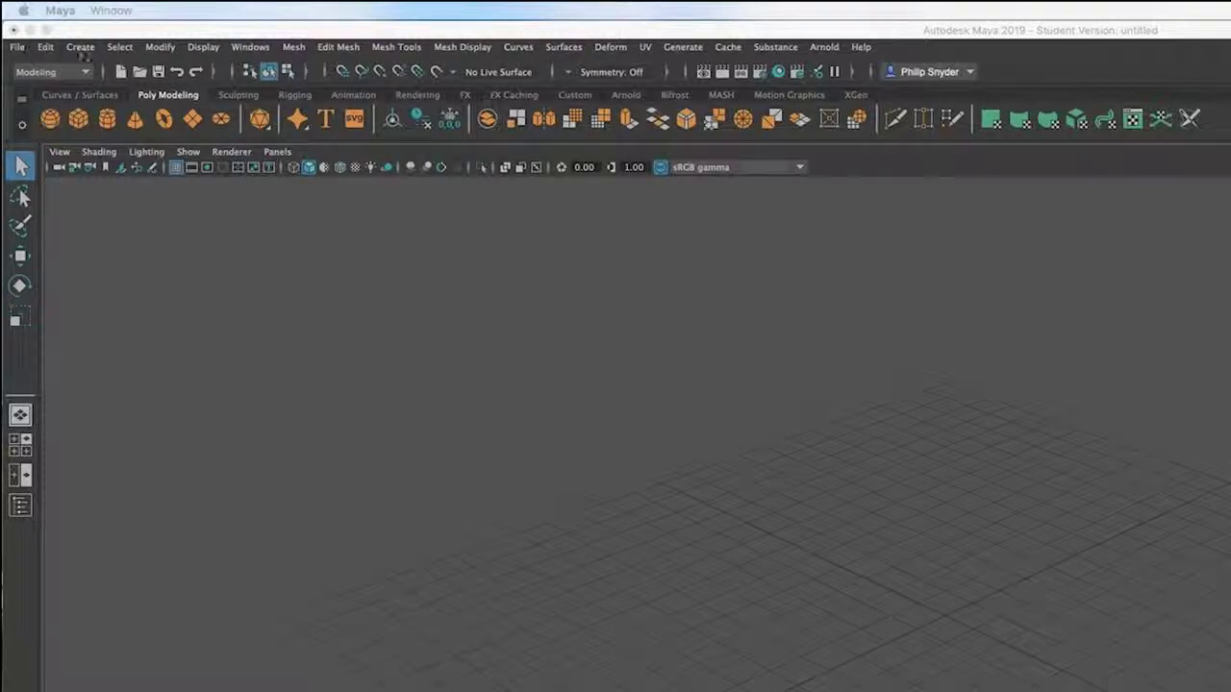
Create a polygon sphere at the origin and frame it in the perspective view.
left_click(81, 48)
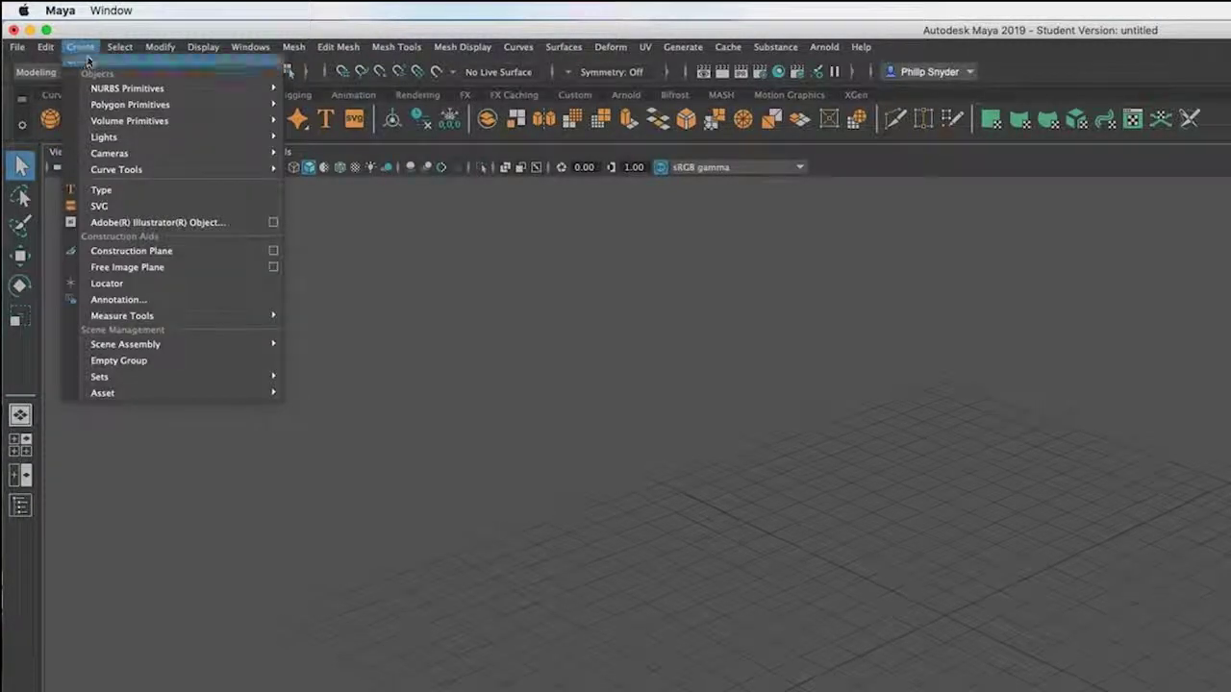
mouse_move(116, 104)
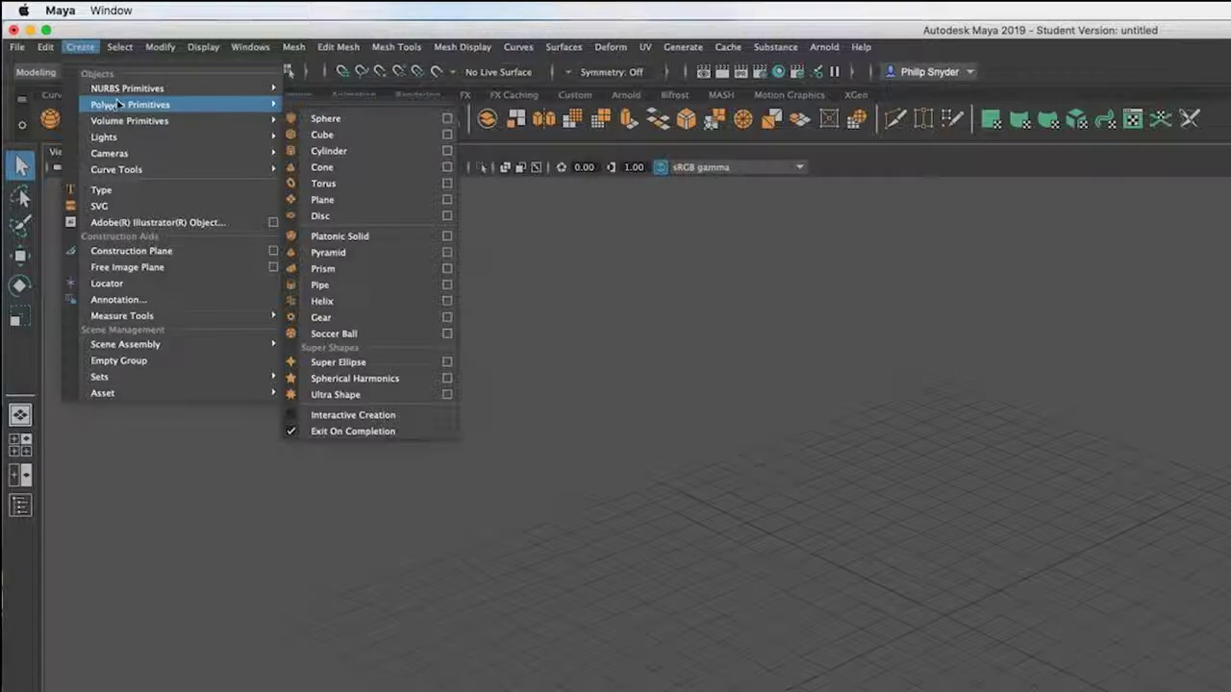
left_click(337, 120)
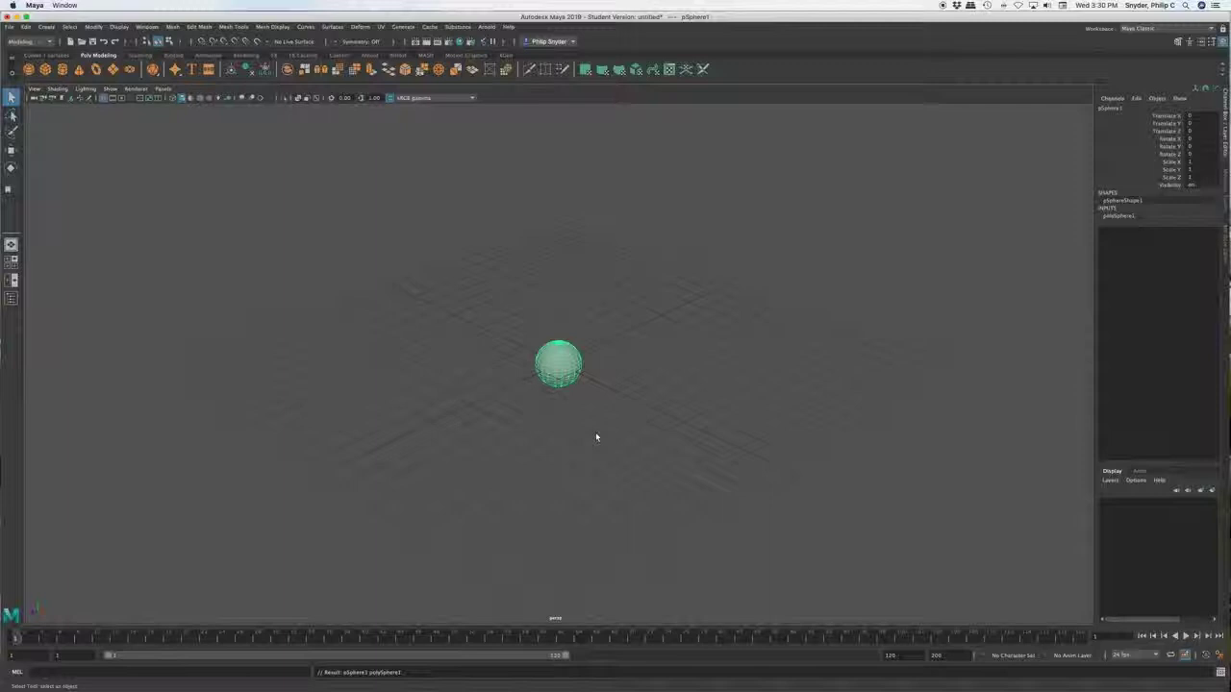
key("f")
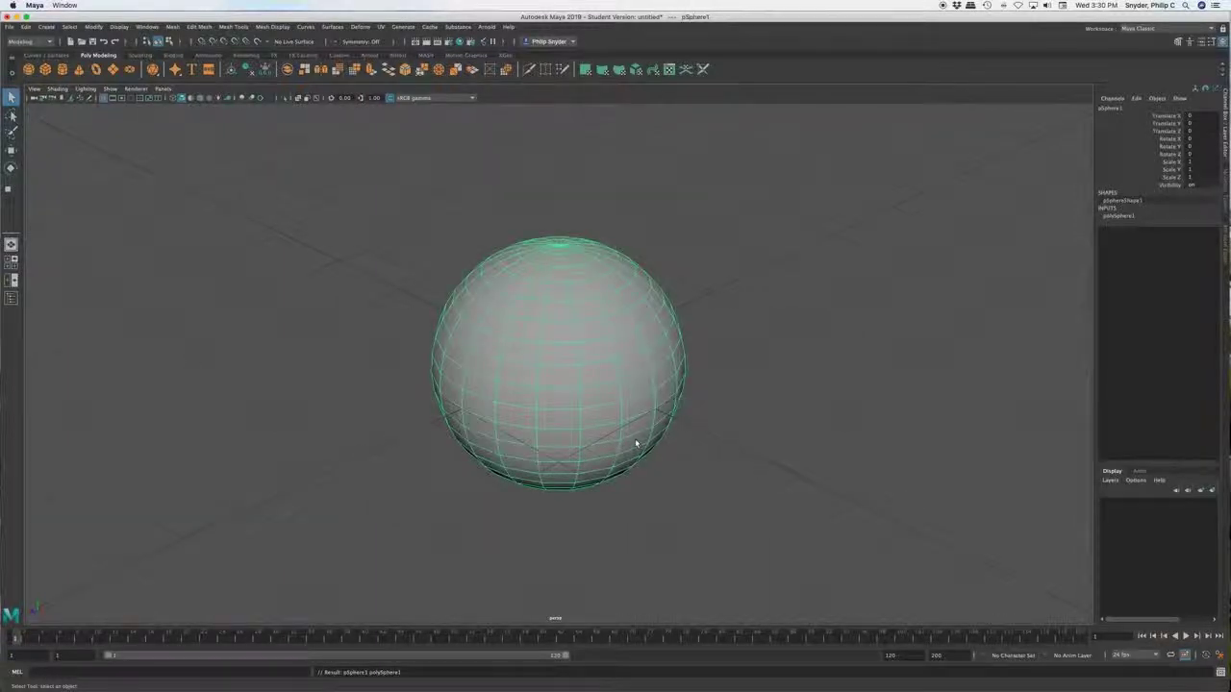
Rotate the sphere about its X axis and set its Rotate X to exactly 90.
left_click_drag(636, 446, 575, 463, "alt")
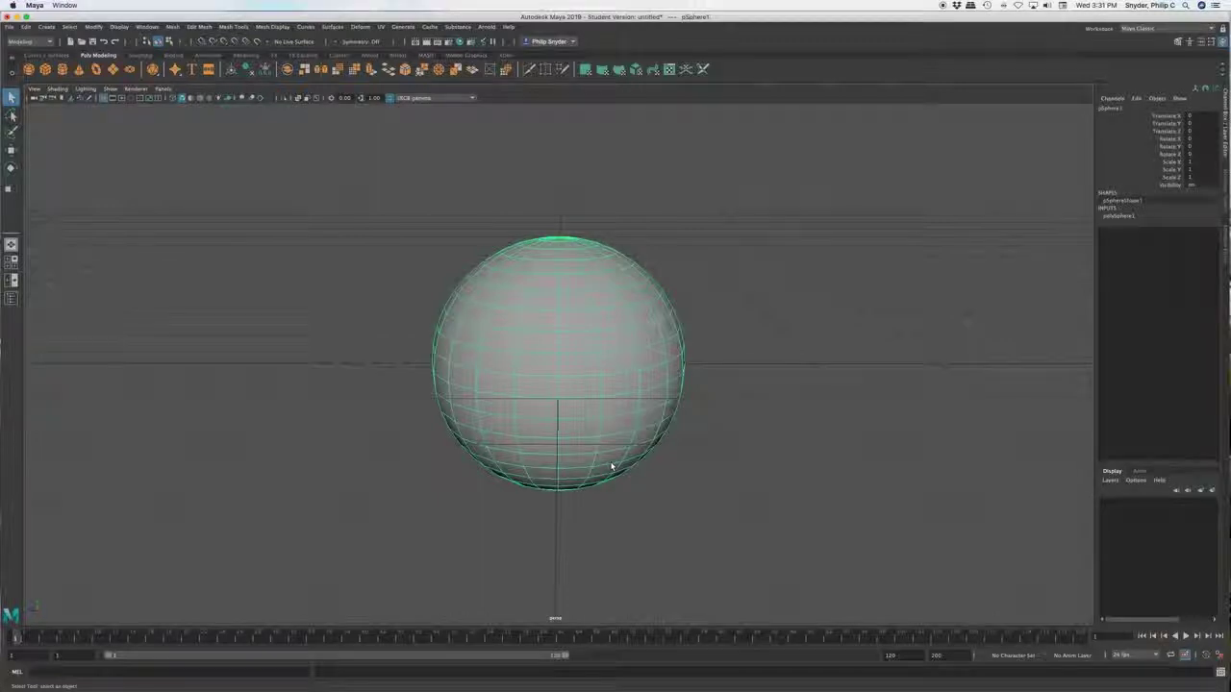
key("e")
left_click_drag(586, 336, 527, 341)
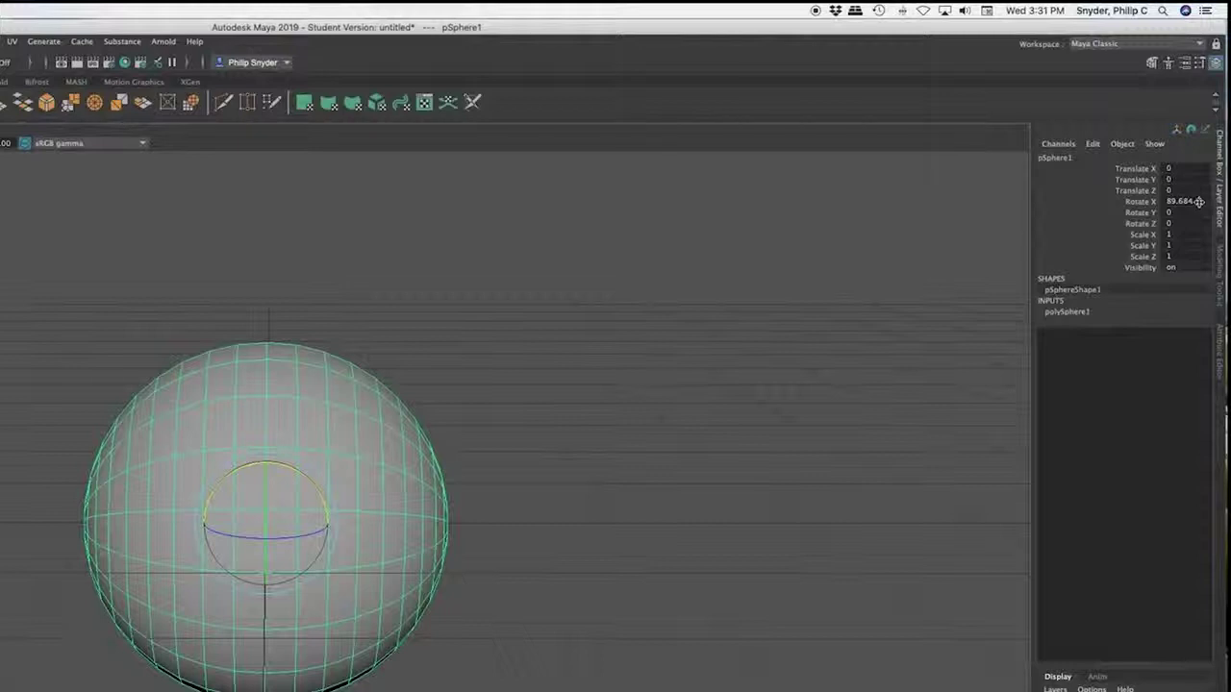
double_click(1197, 200)
type("90")
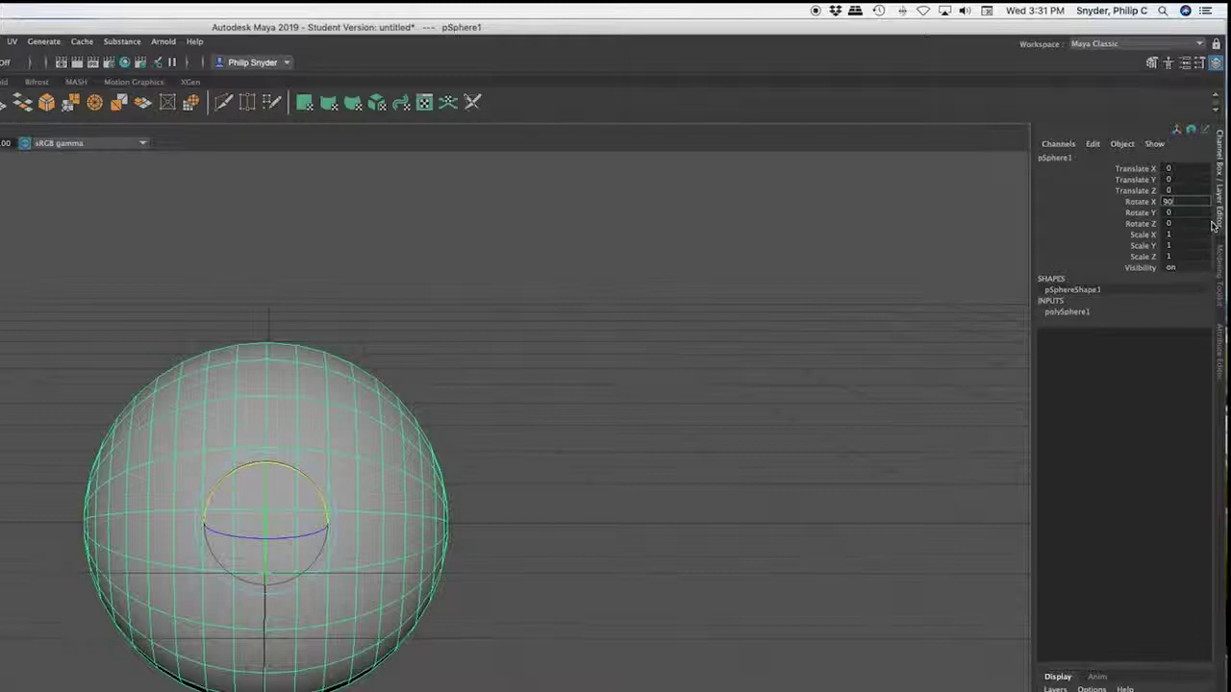
key("Return")
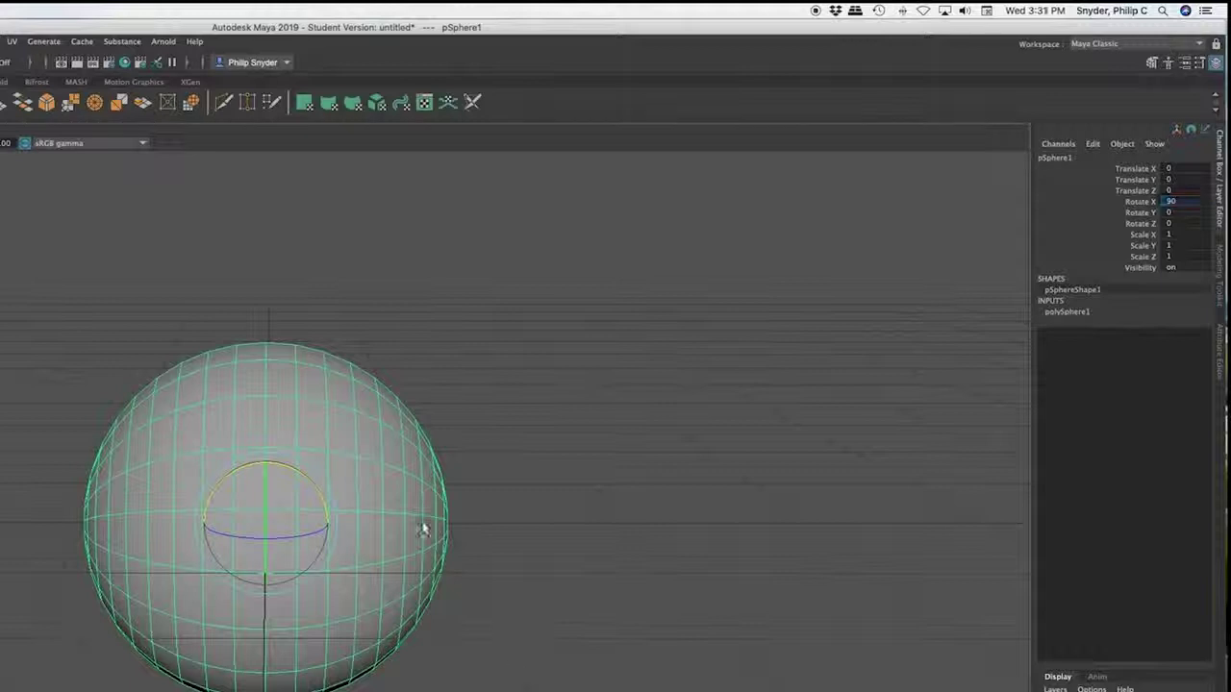
Stretch the sphere along its Y axis to a Scale Y of 4, forming a long ellipsoid.
key("r")
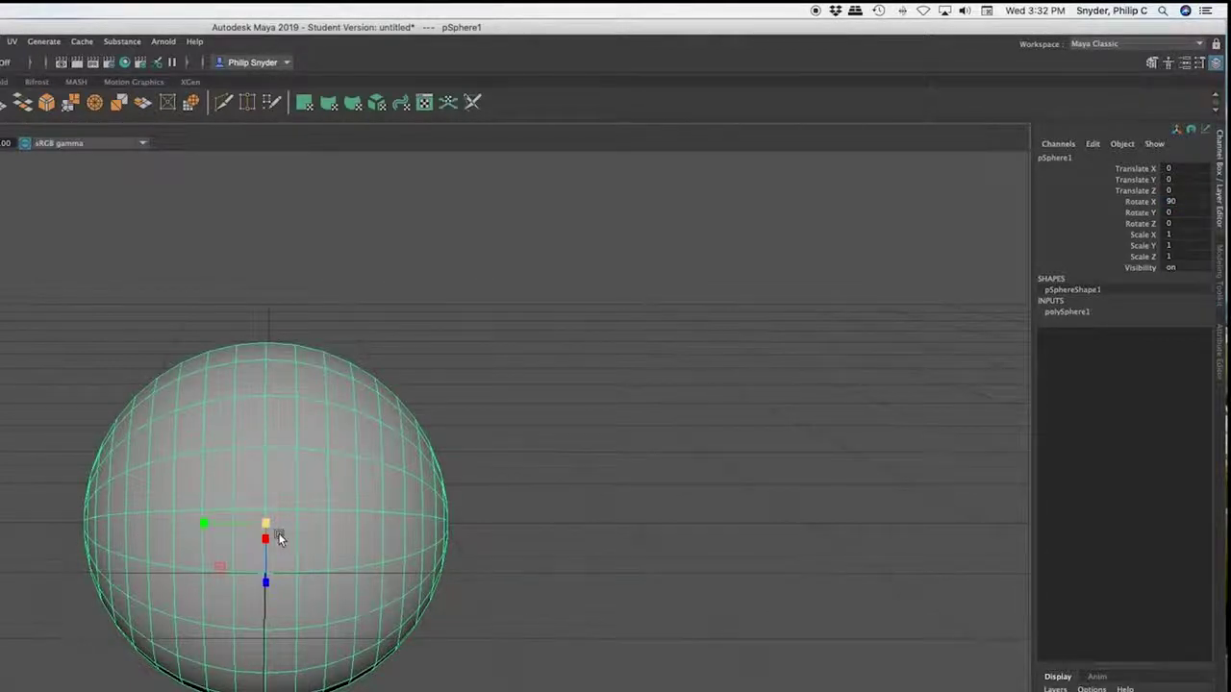
left_click(208, 526)
left_click_drag(207, 526, 87, 526)
left_click_drag(87, 527, 83, 523)
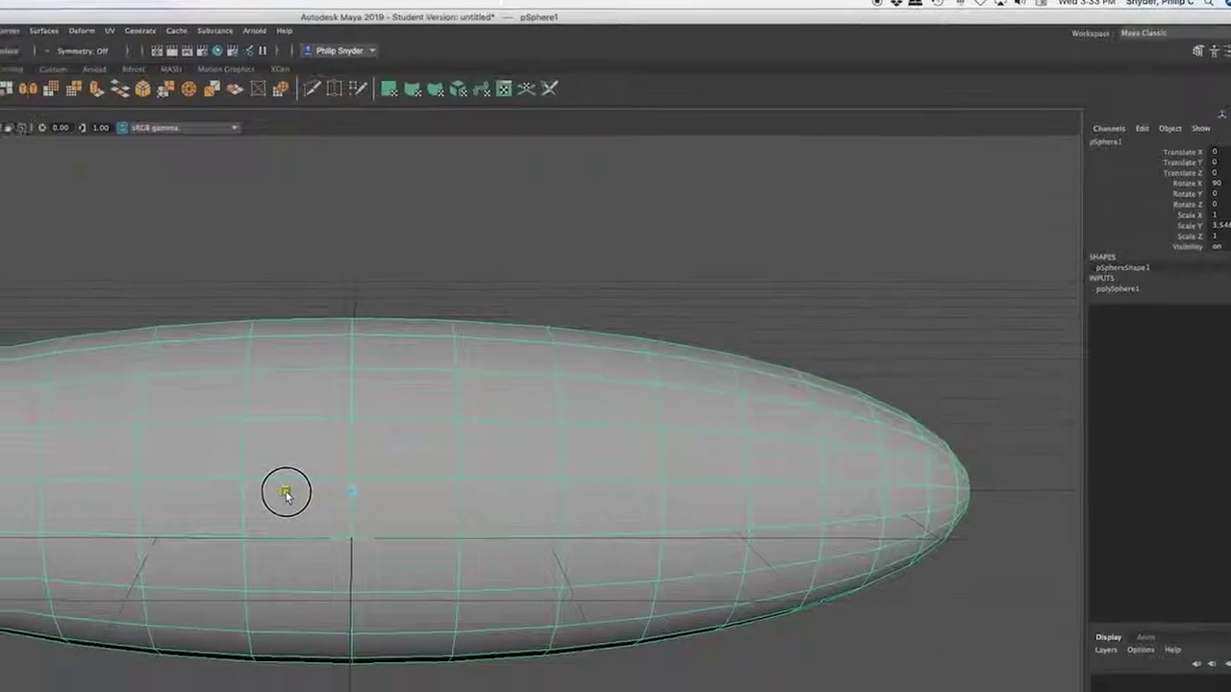
left_click_drag(462, 430, 450, 431)
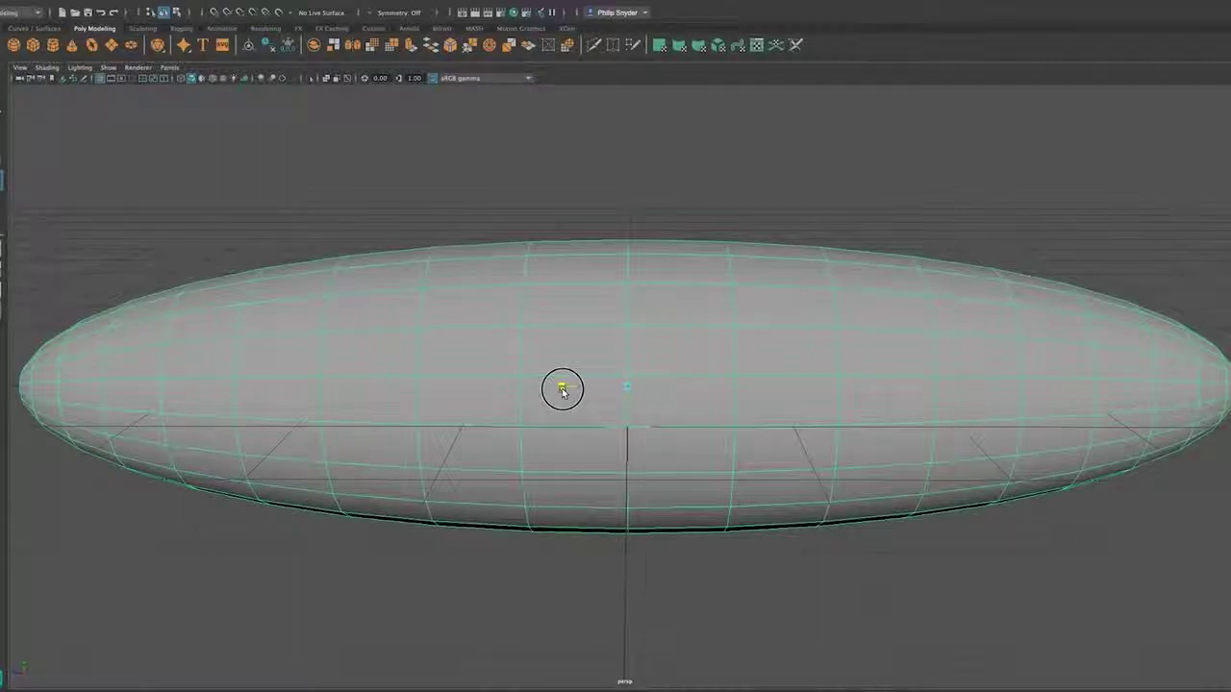
left_click_drag(562, 390, 563, 389)
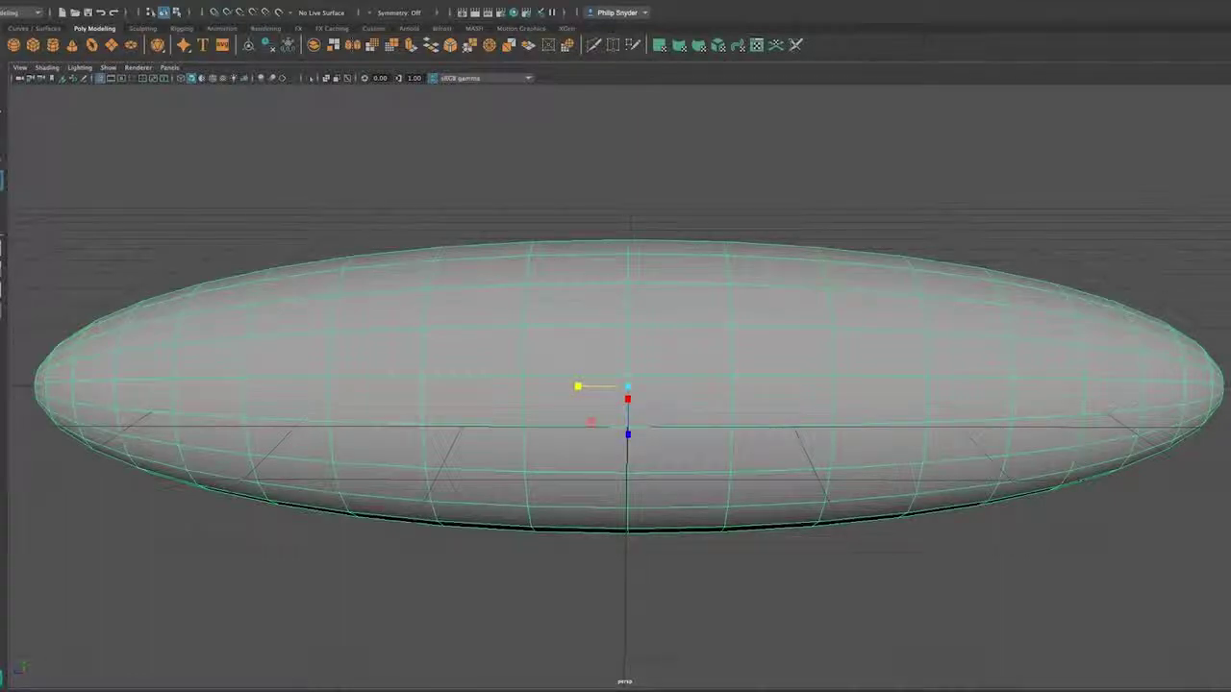
key("Return")
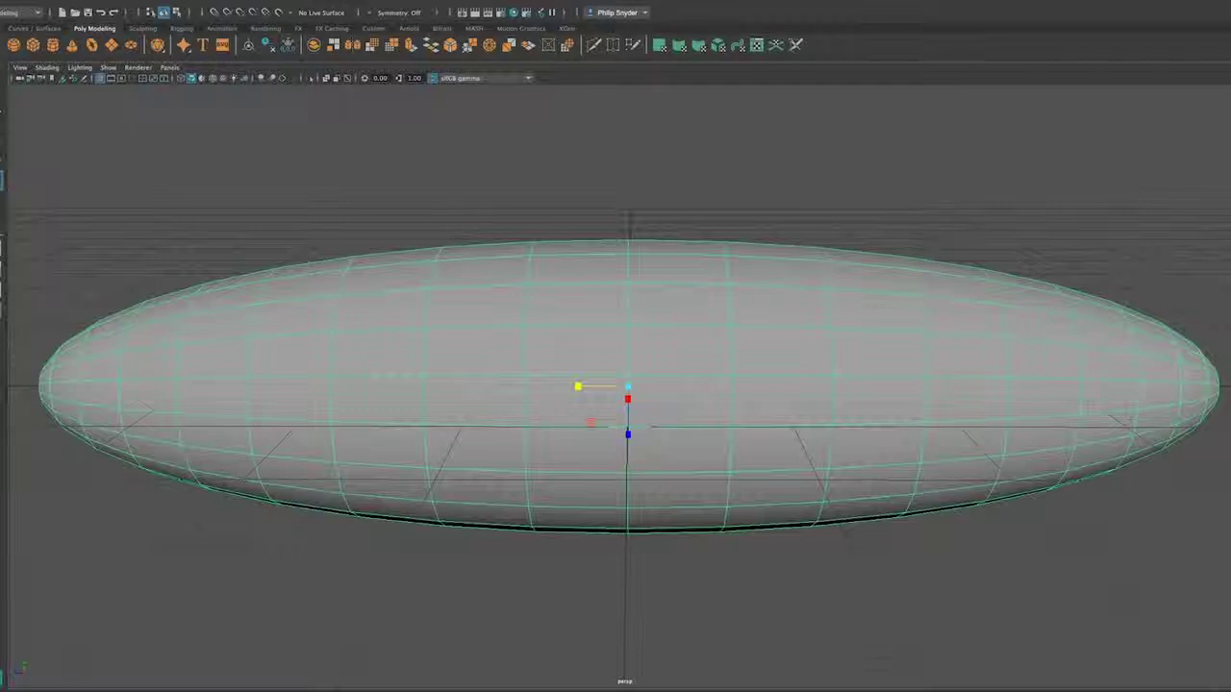
Save the scene as flying_bird in Maya Binary format in the project's scenes folder, and check that folder in Finder.
left_click(4, 2)
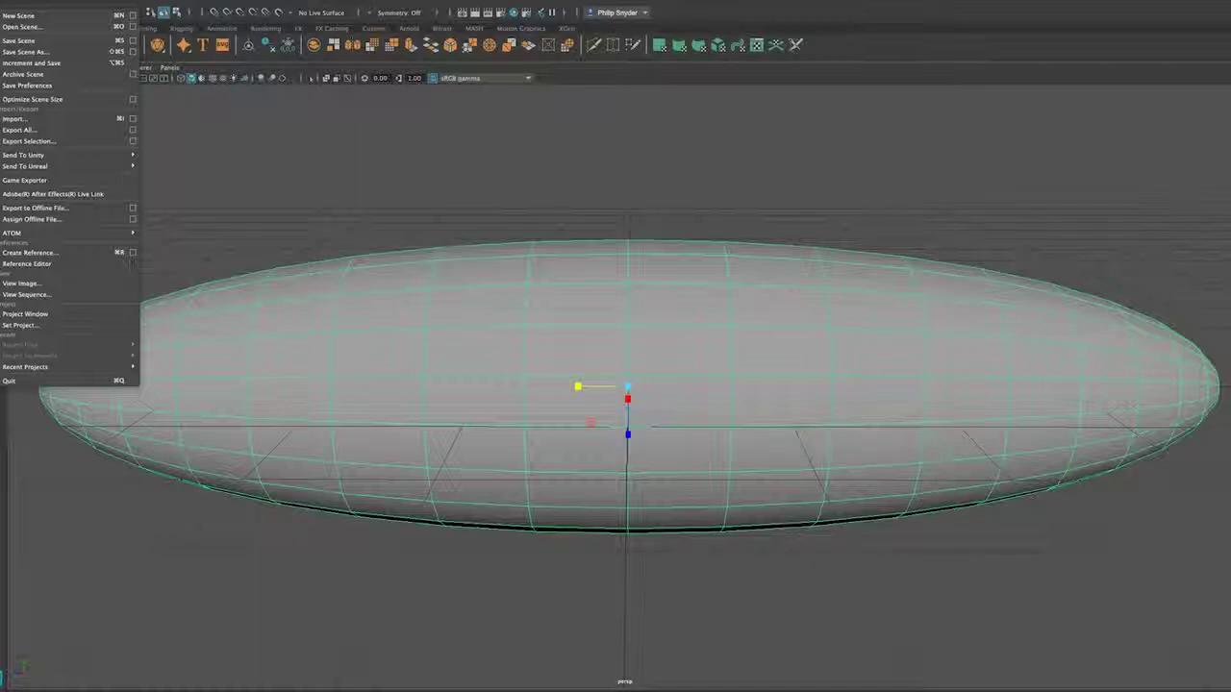
left_click(568, 300)
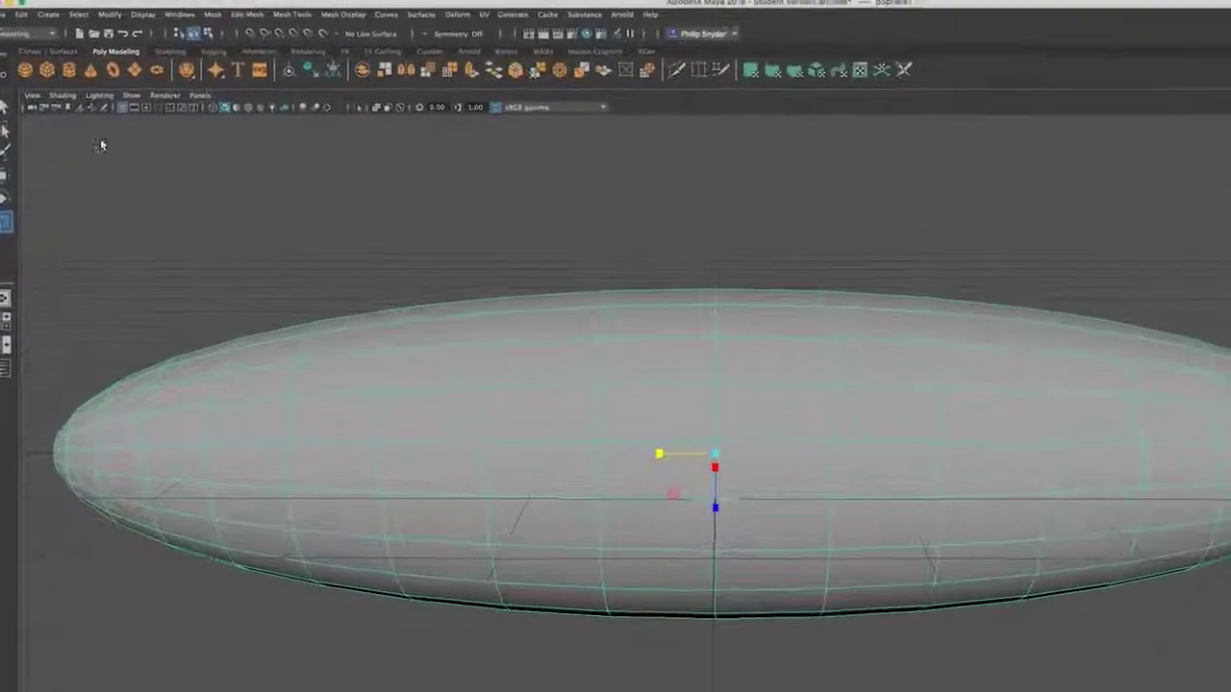
left_click(2, 17)
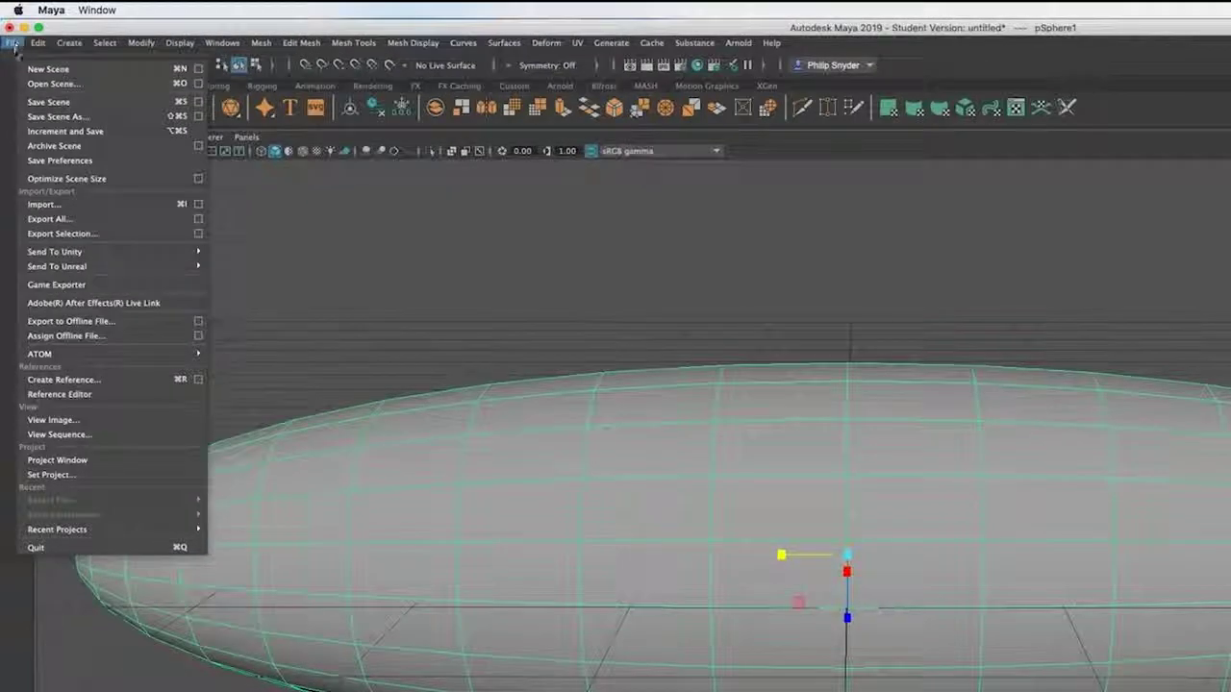
left_click(83, 116)
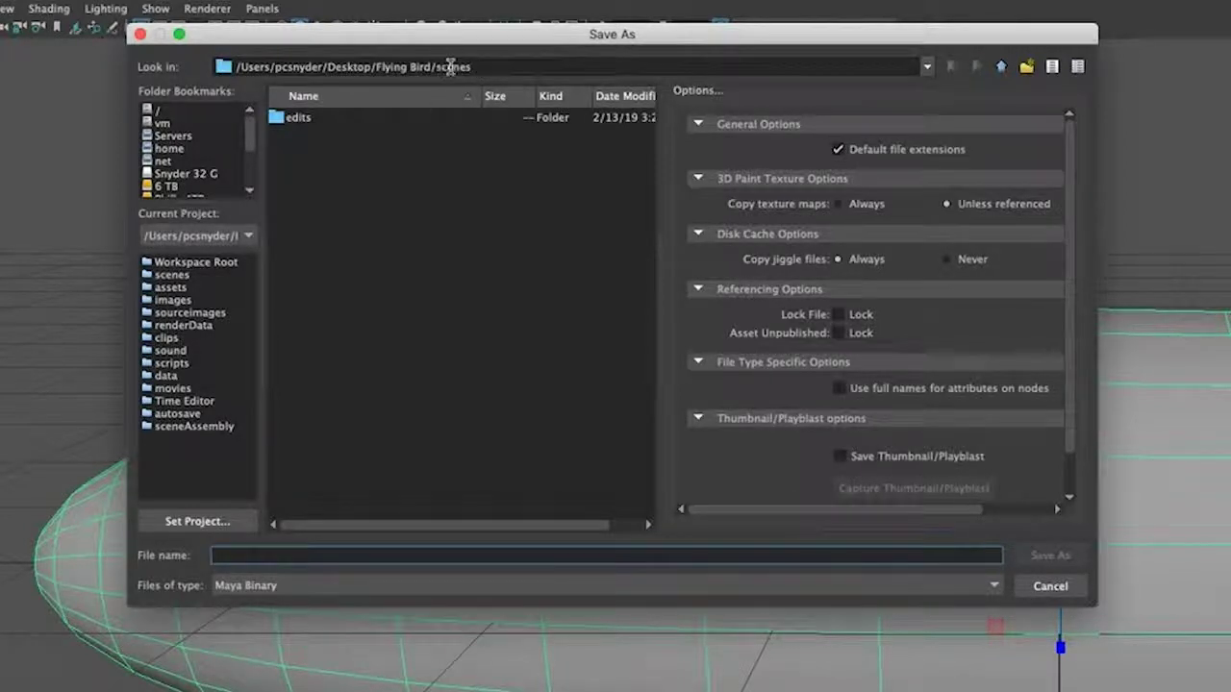
left_click_drag(471, 67, 437, 67)
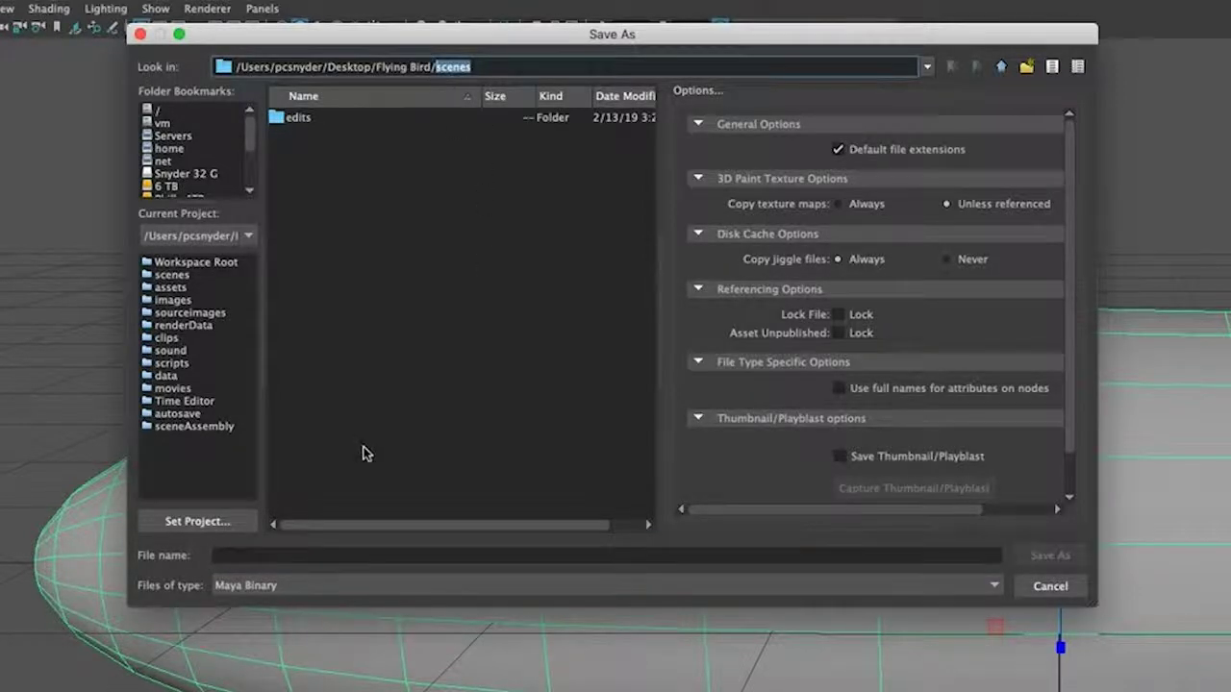
left_click(312, 560)
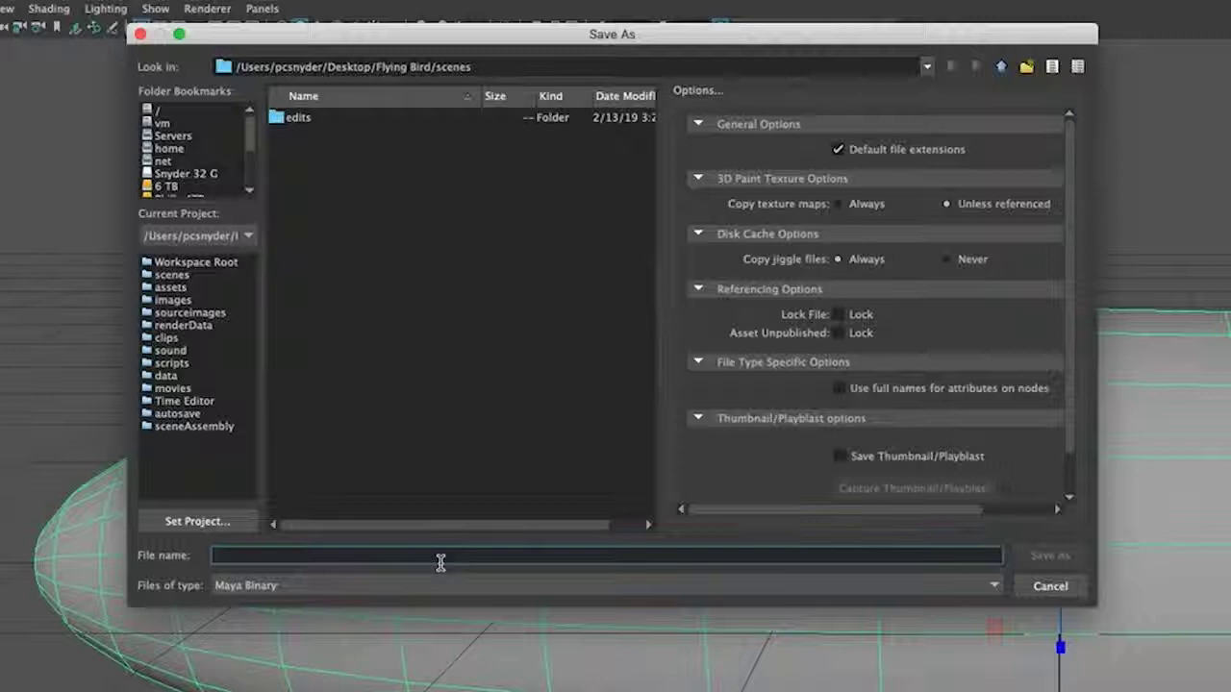
type("flying")
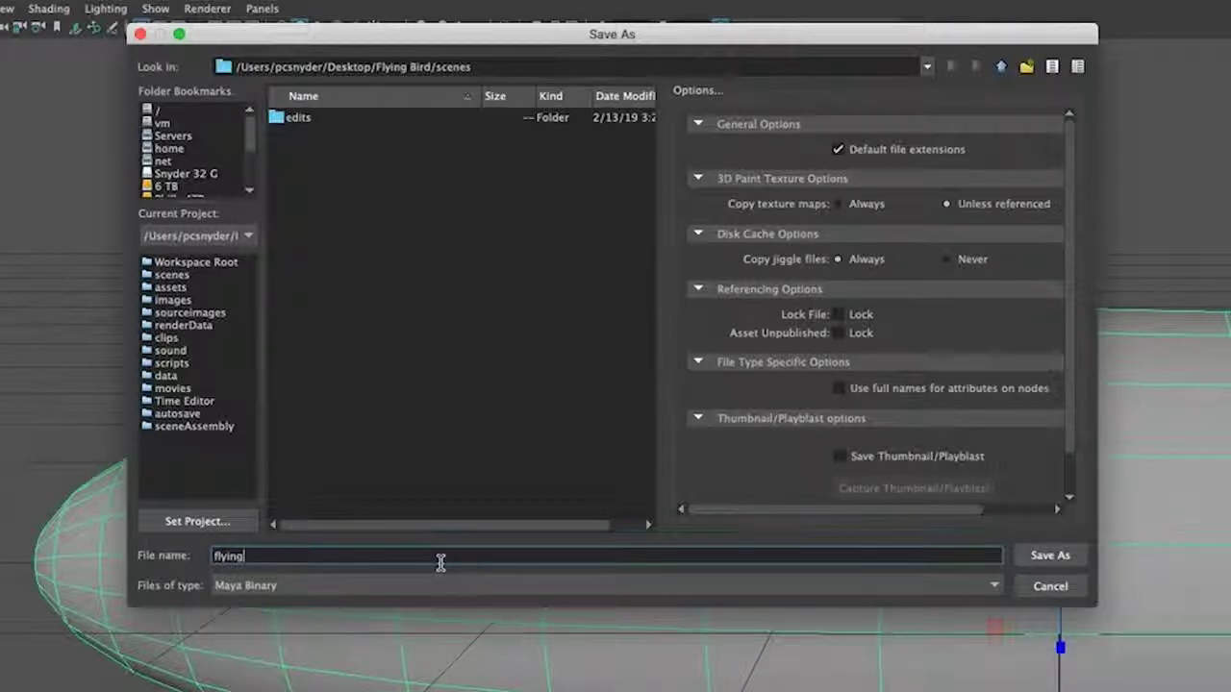
type("_bird")
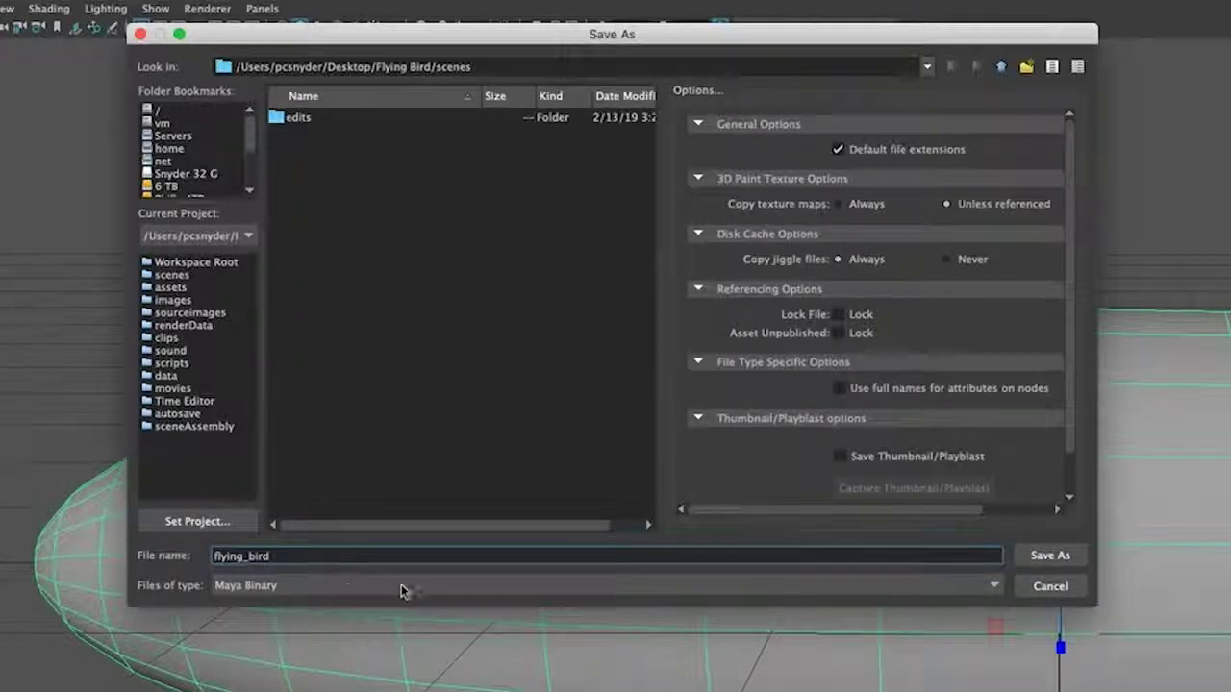
left_click(1046, 558)
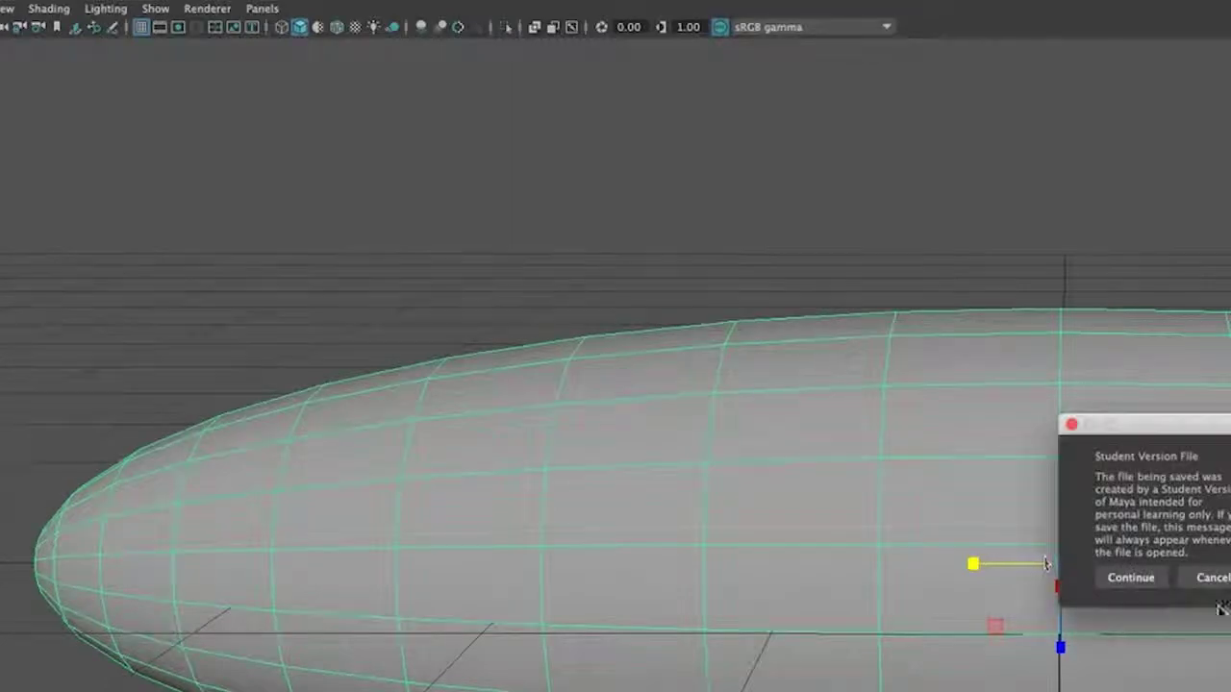
left_click(1130, 578)
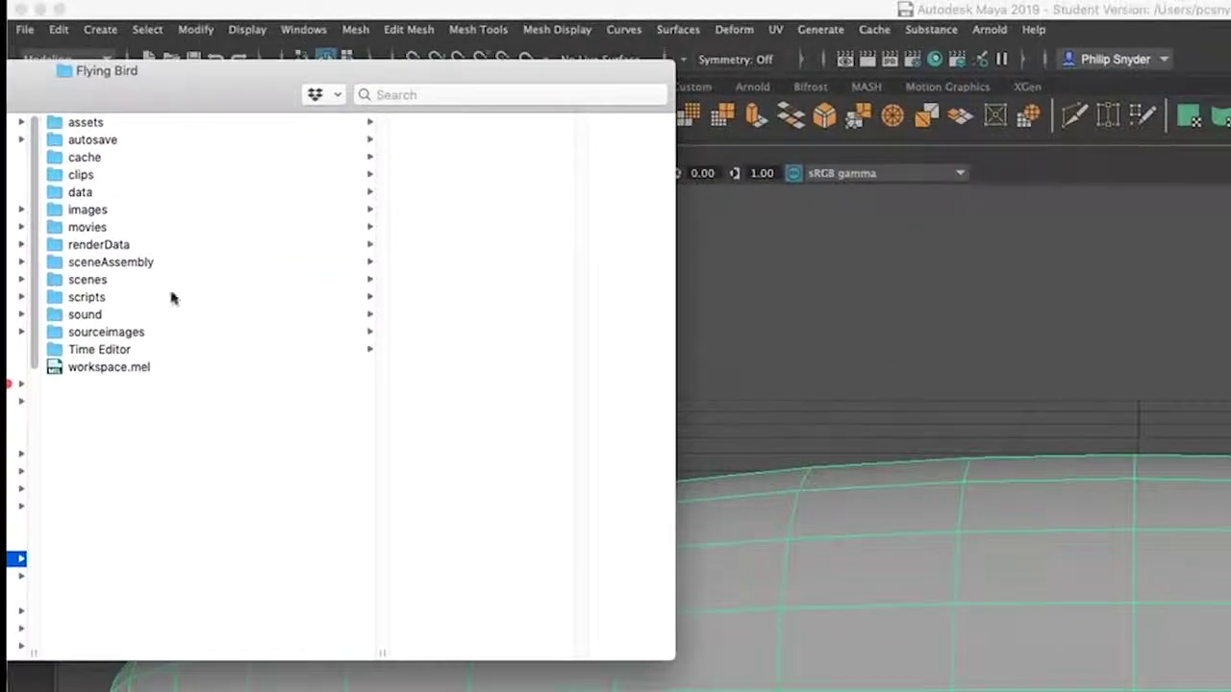
left_click(102, 275)
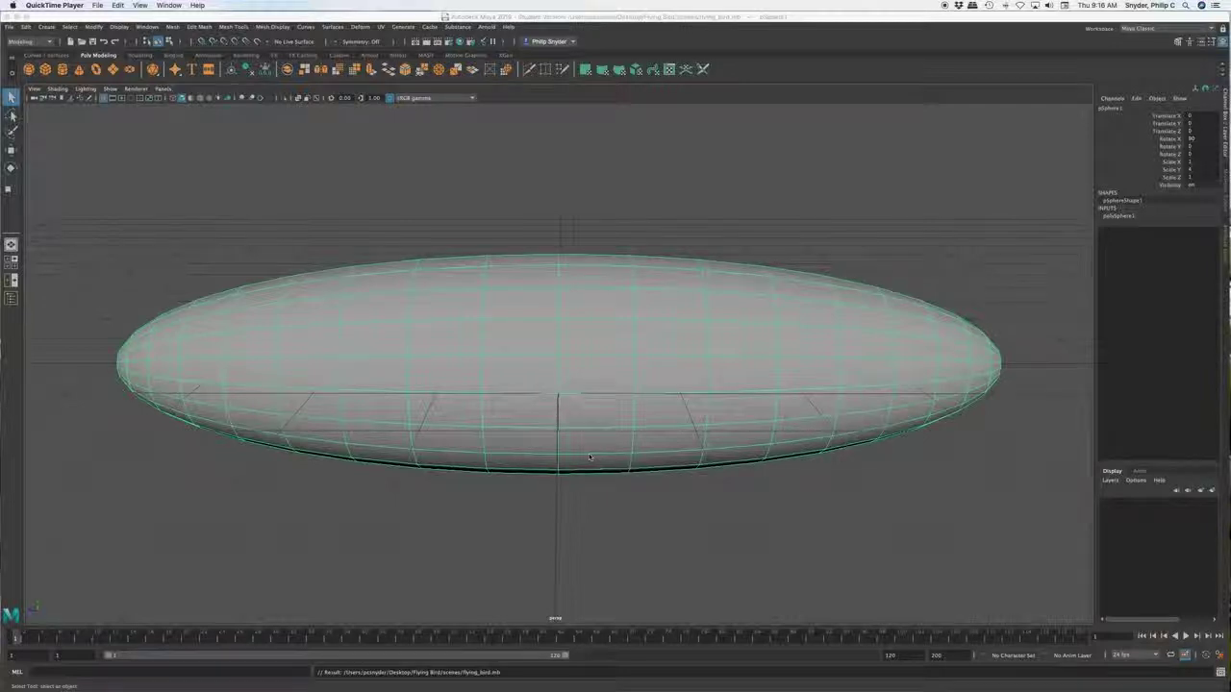
In face selection mode, select a matching two-by-two block of faces on each side of the body near its middle.
left_click(563, 503)
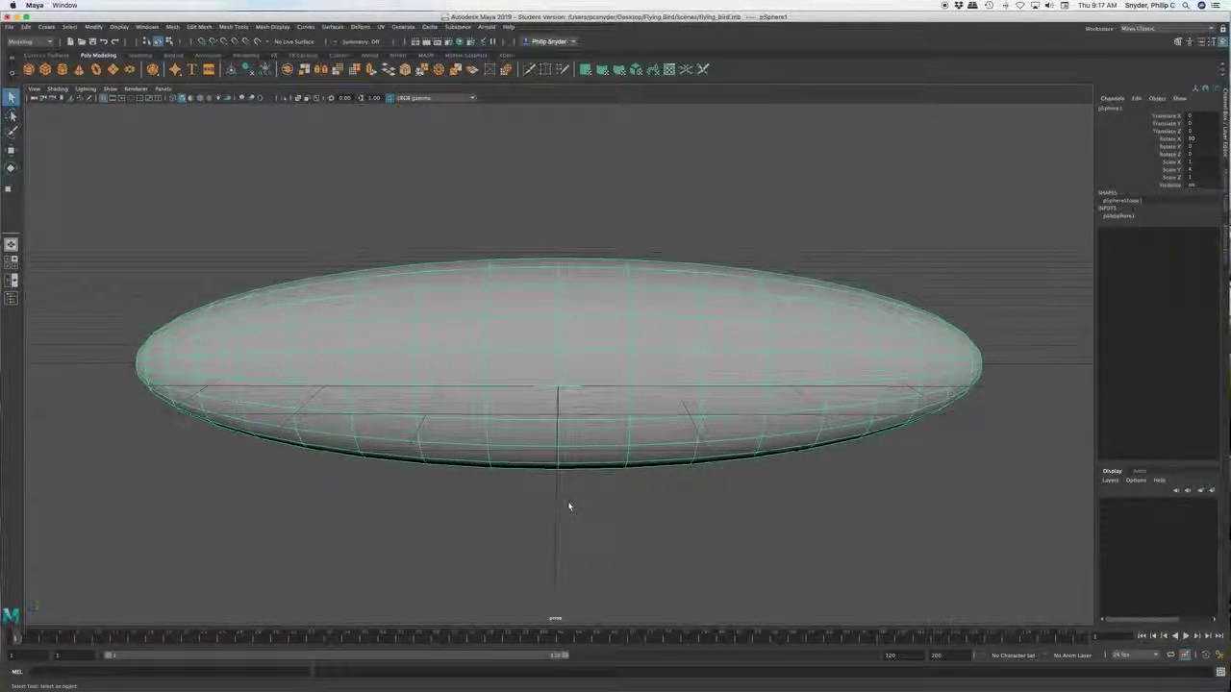
left_click_drag(568, 505, 468, 564, "alt")
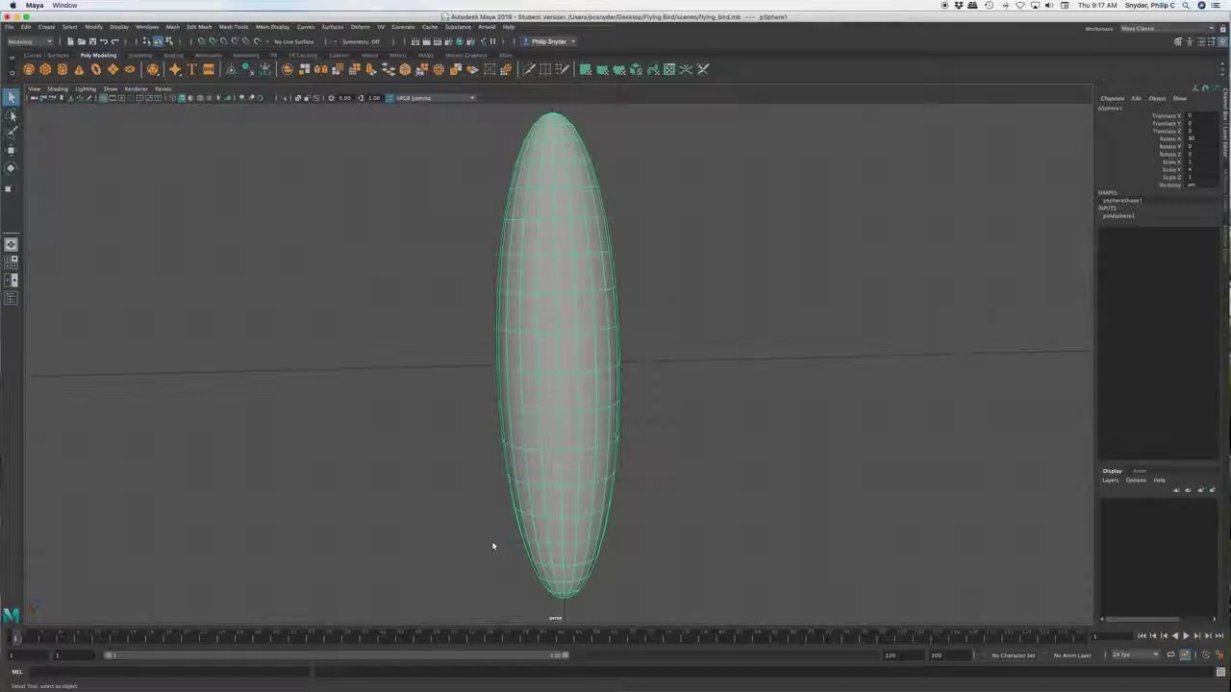
right_click(545, 317)
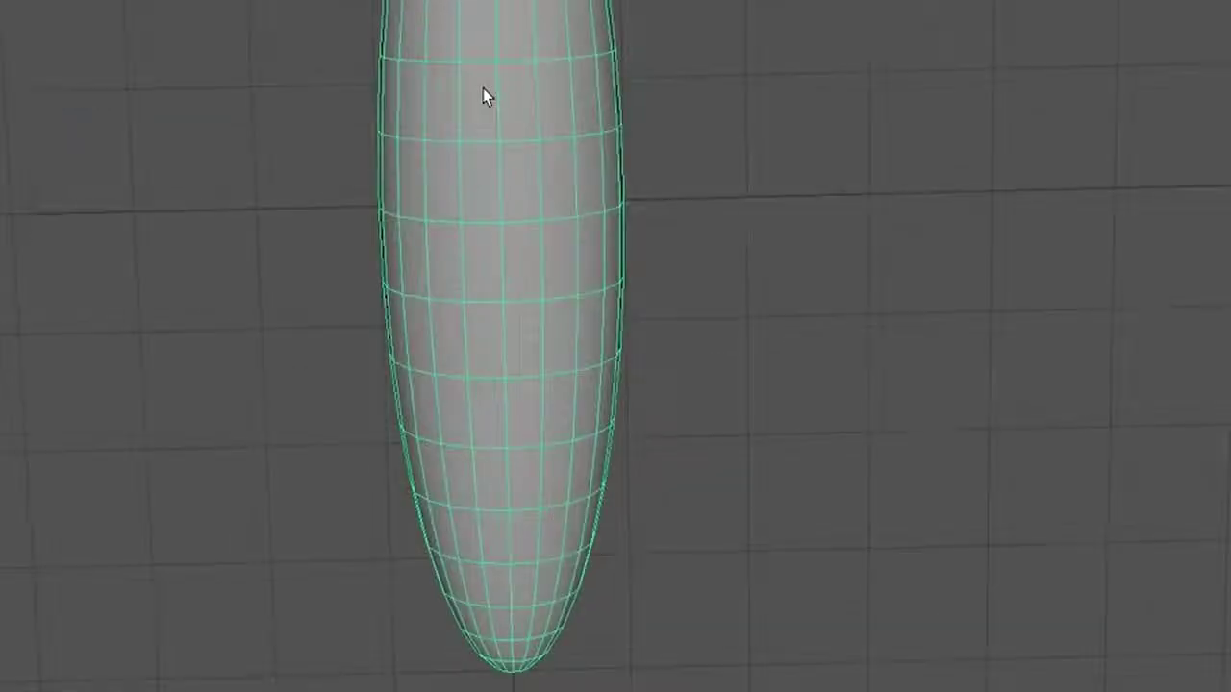
right_click(486, 114)
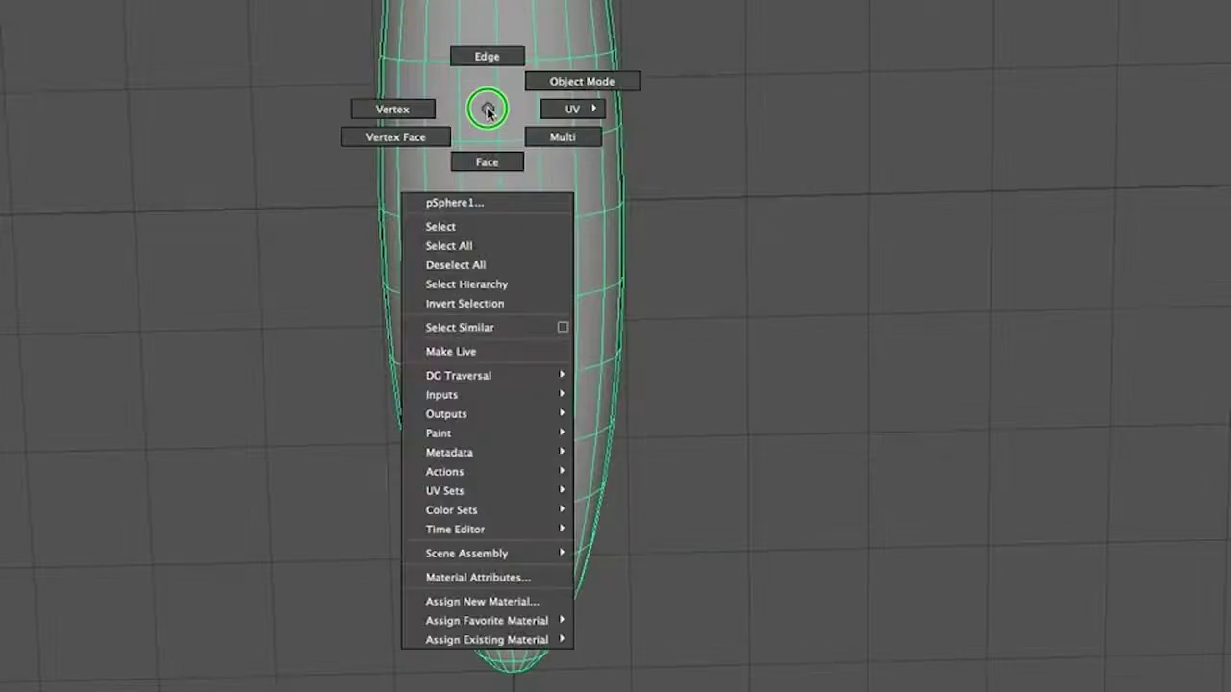
right_click_drag(488, 110, 494, 165)
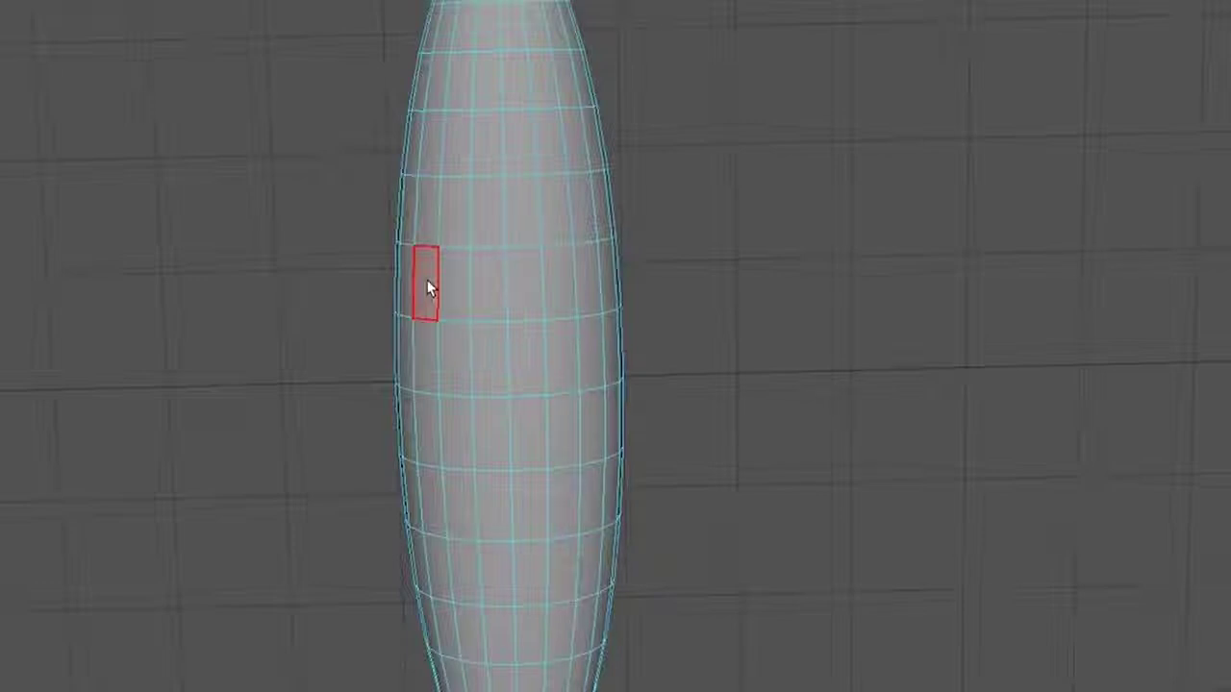
left_click(429, 288)
left_click(406, 374, "shift")
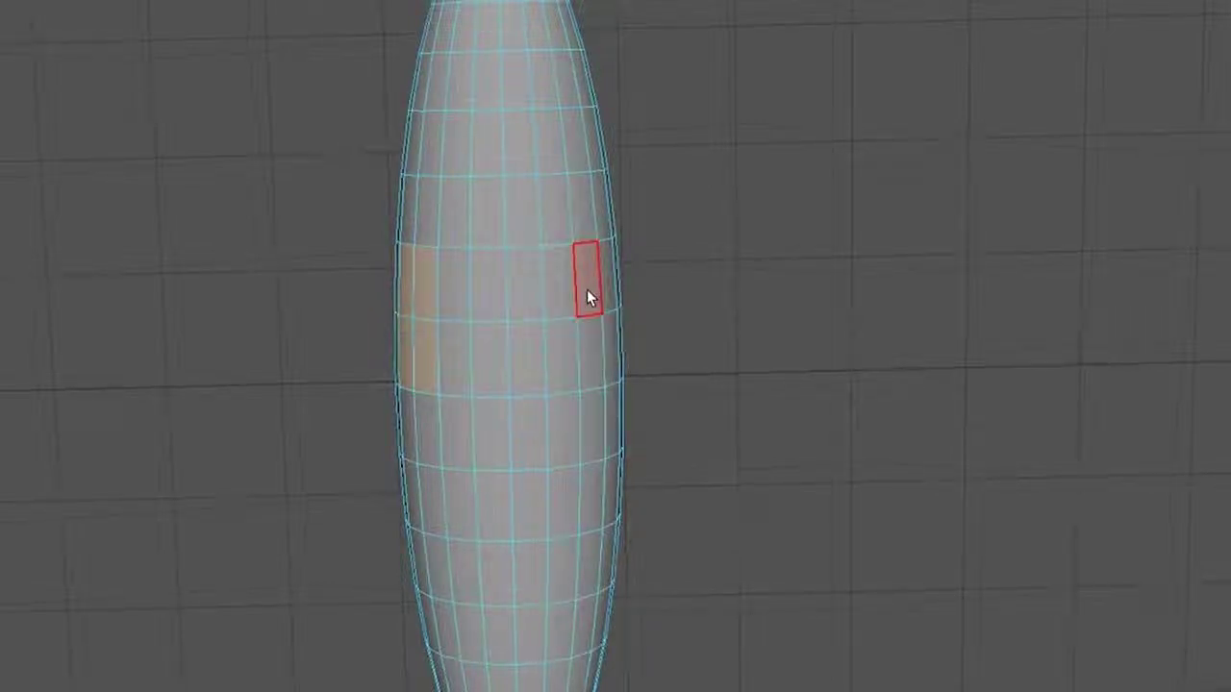
left_click(588, 288, "shift")
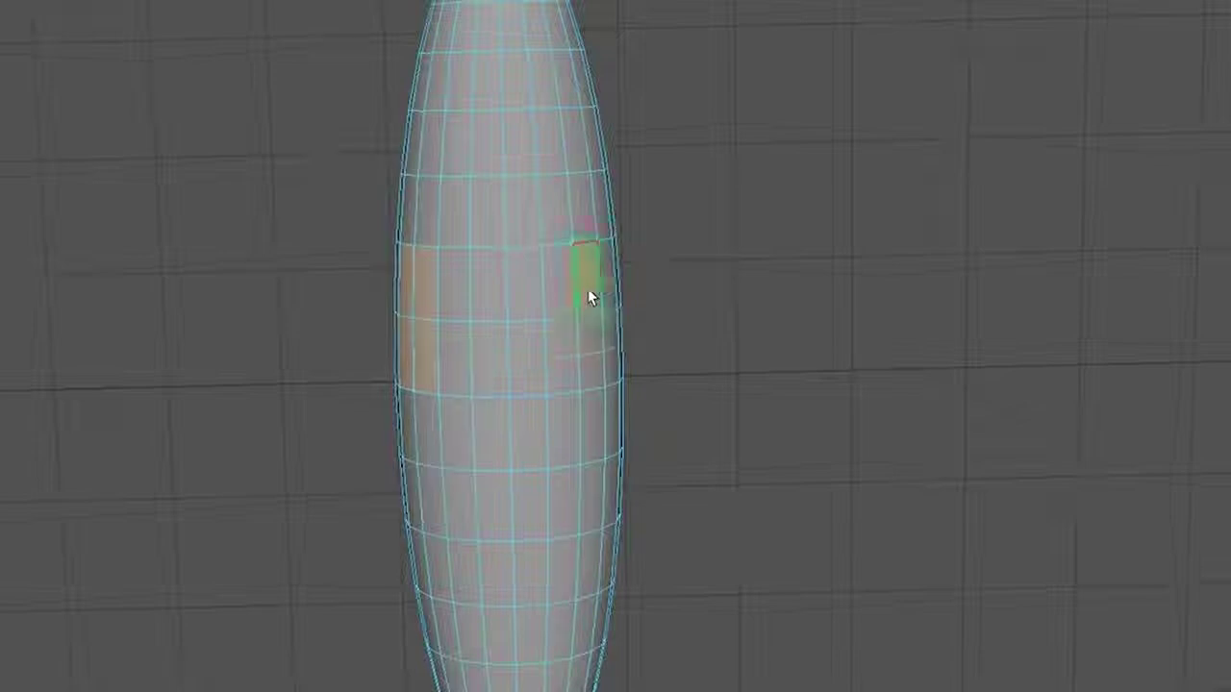
left_click(610, 283, "shift")
left_click(608, 358, "shift")
left_click(595, 351, "shift")
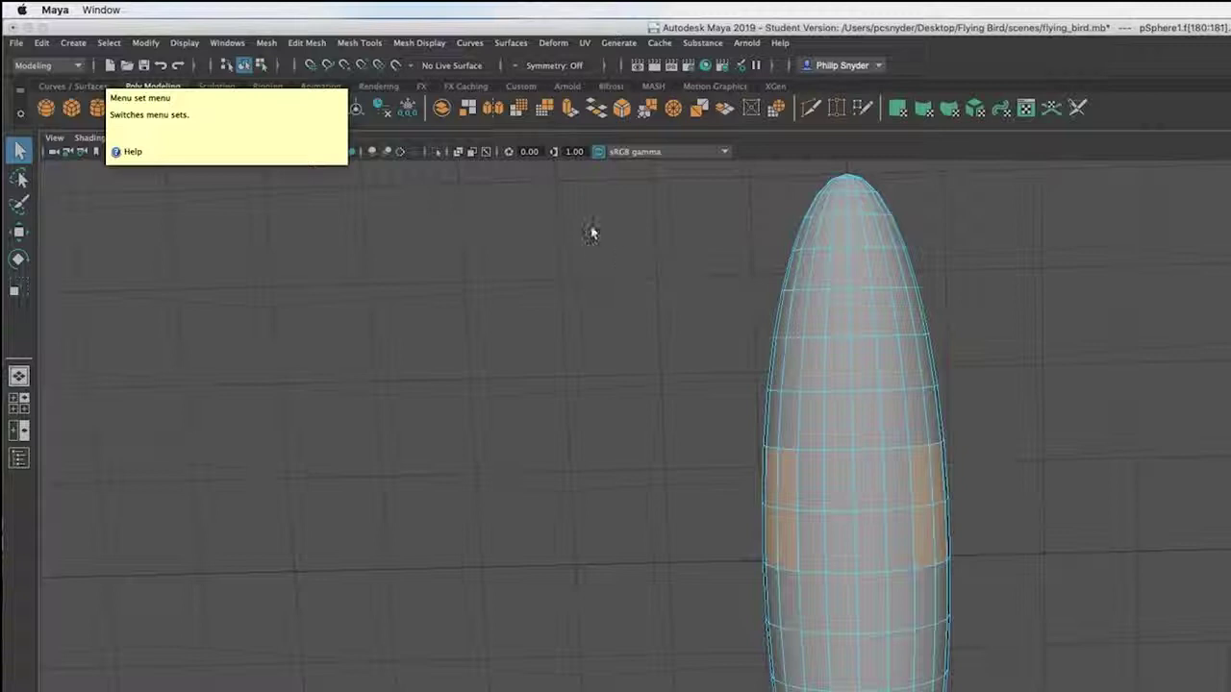
Extrude the selected side faces and scale them outward along X to form the first wing segments on both sides.
left_click(315, 44)
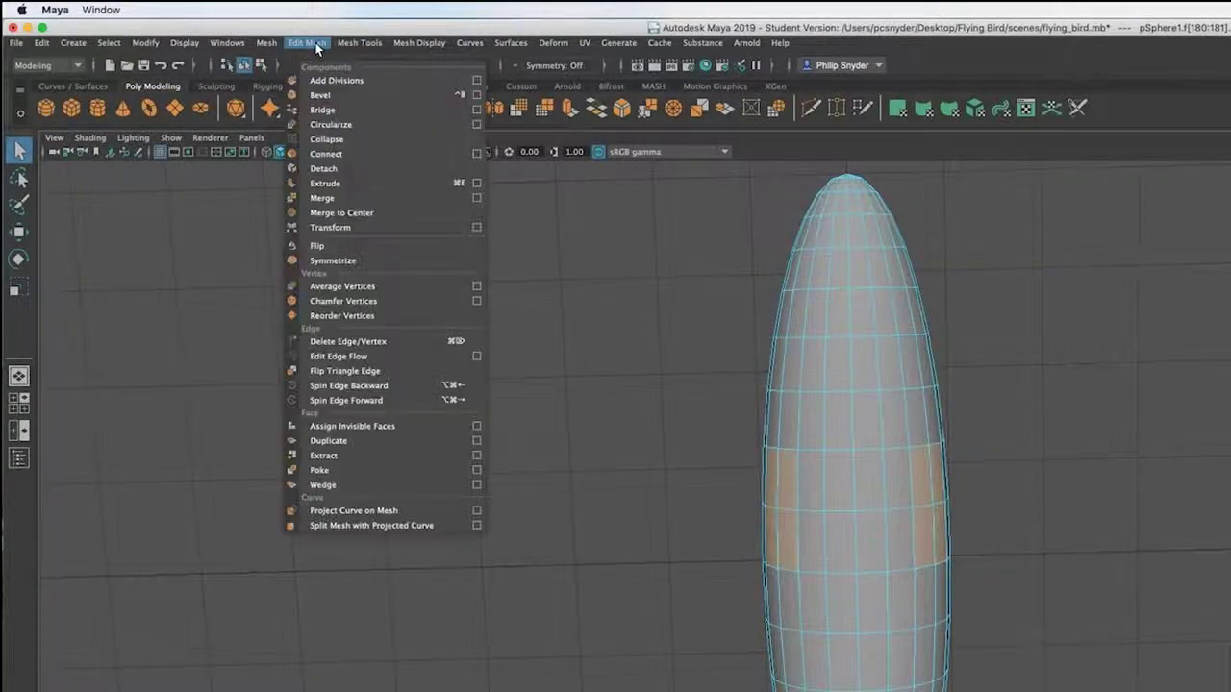
left_click(373, 184)
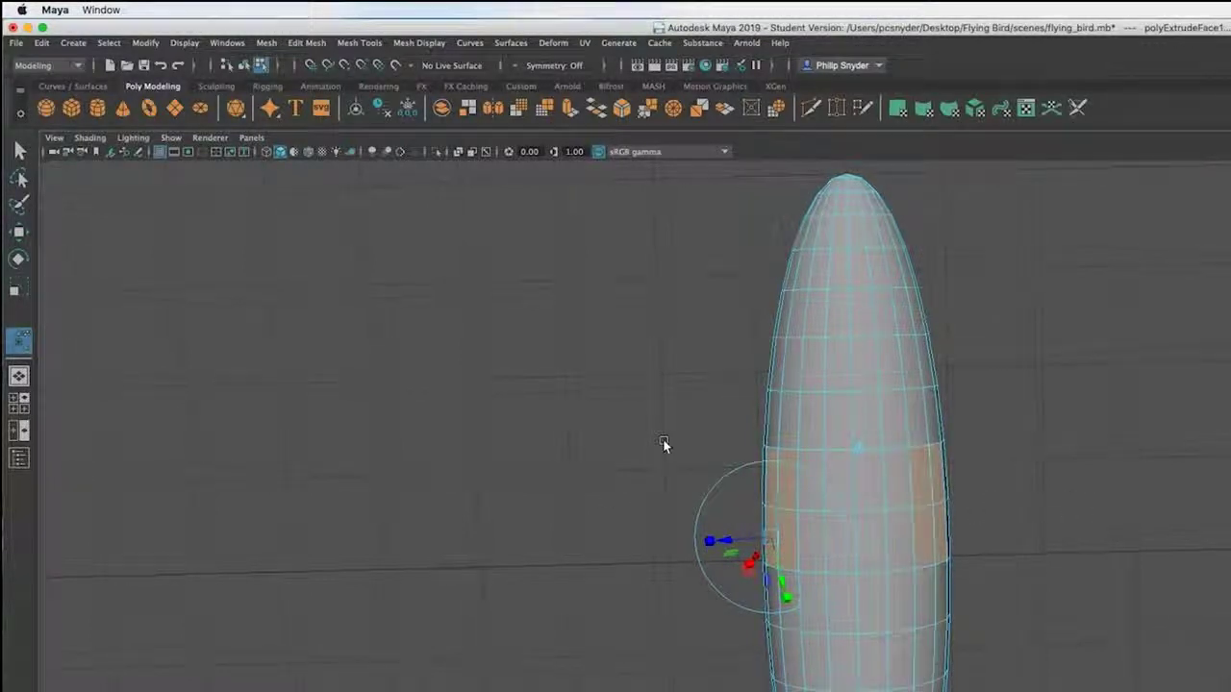
key("r")
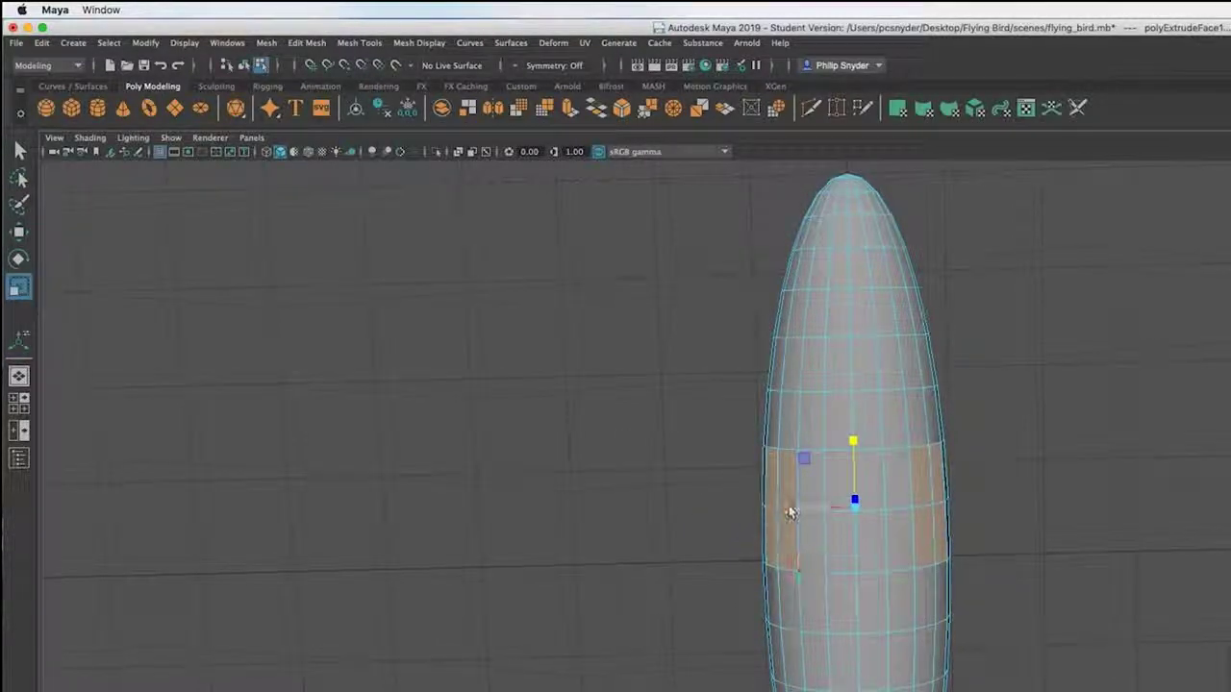
left_click_drag(788, 508, 726, 511)
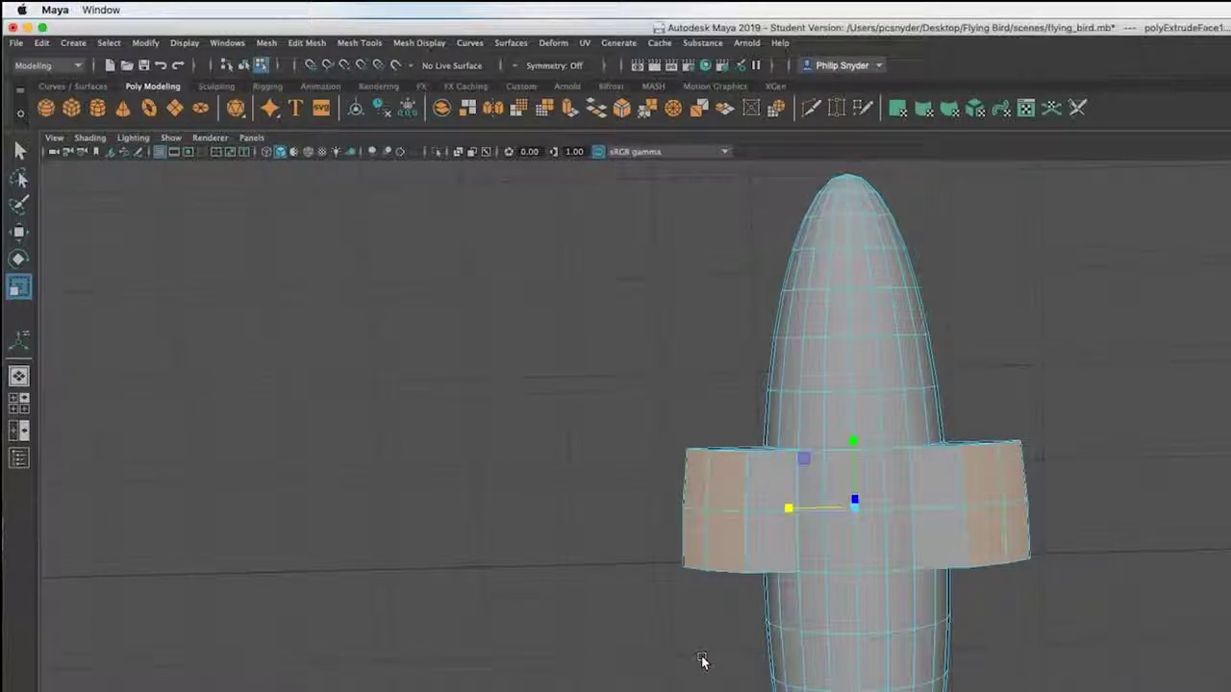
Scale the extruded wing faces down in height so the first wing segments taper thinner toward their outer ends.
left_click_drag(682, 651, 656, 540, "alt")
mouse_move(656, 541)
left_mouse_down("alt")
mouse_move(654, 529)
mouse_move(673, 535)
left_mouse_up("alt")
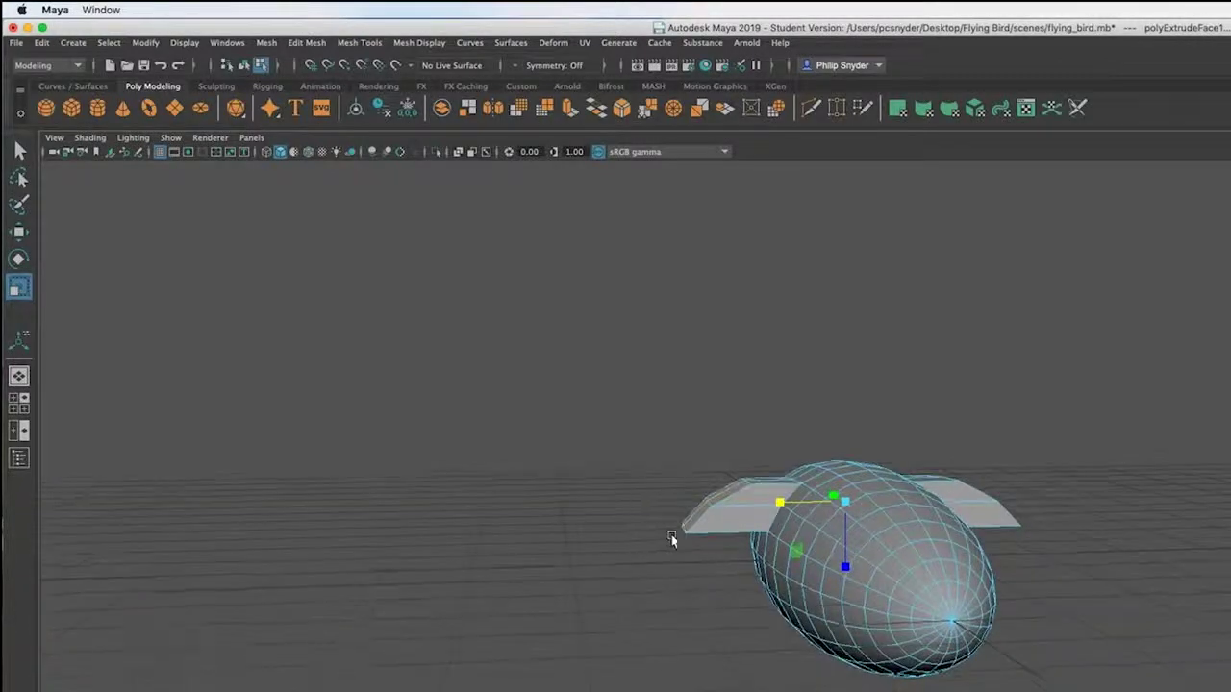
left_click(845, 562)
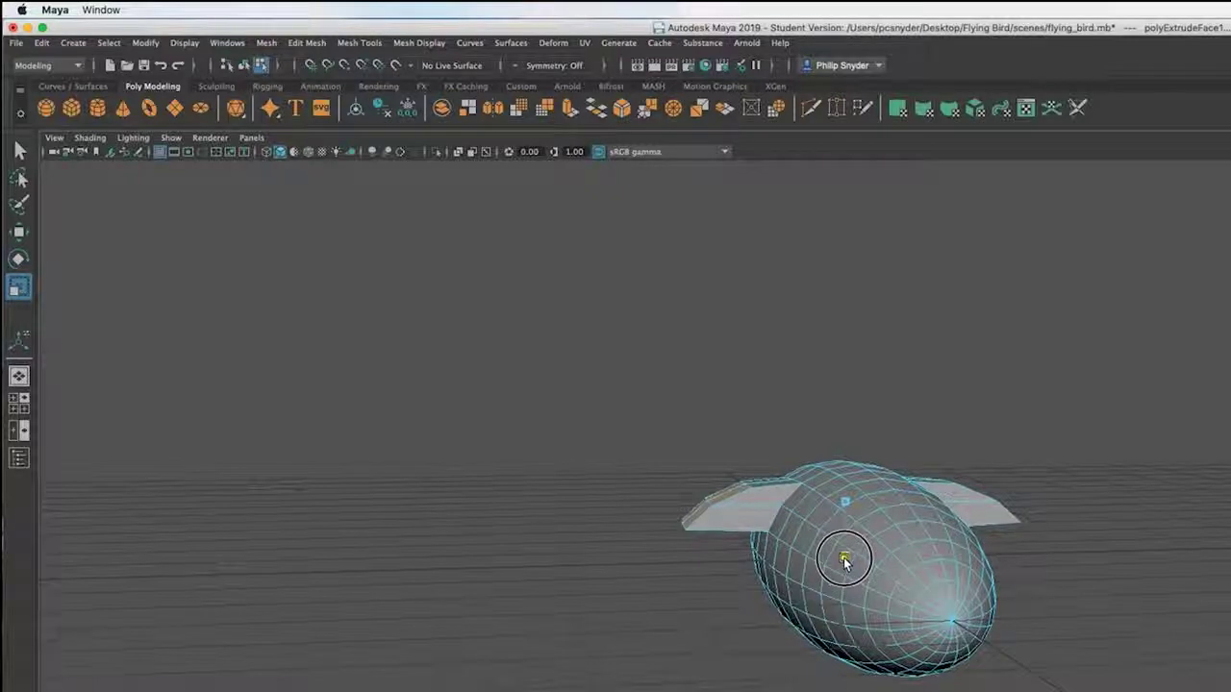
left_click_drag(844, 557, 844, 535)
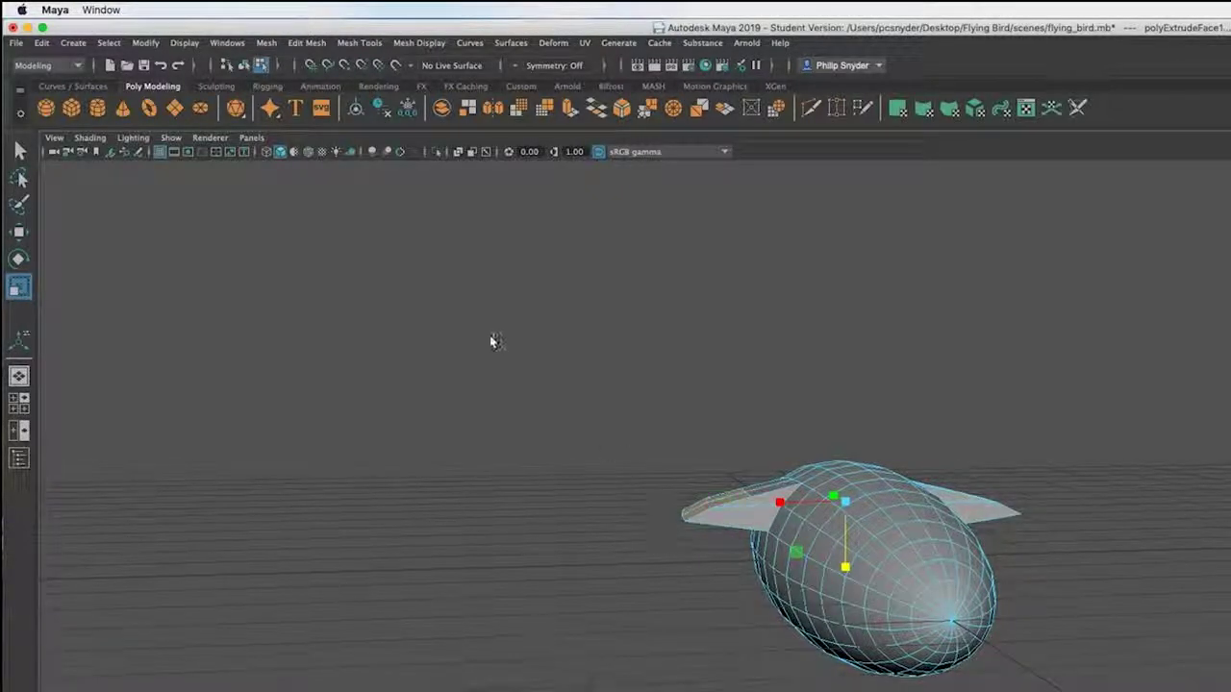
Extrude the wing-end faces a second time, scale them outward along X and flatten them further in height.
left_click(310, 43)
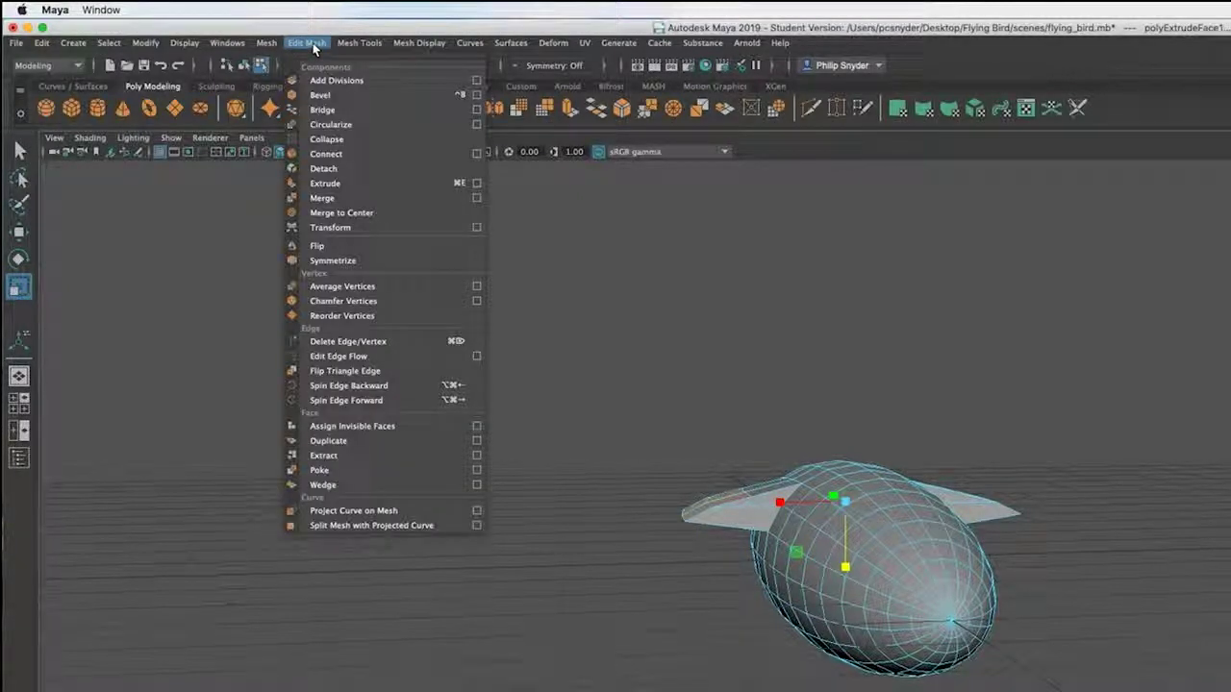
left_click(384, 184)
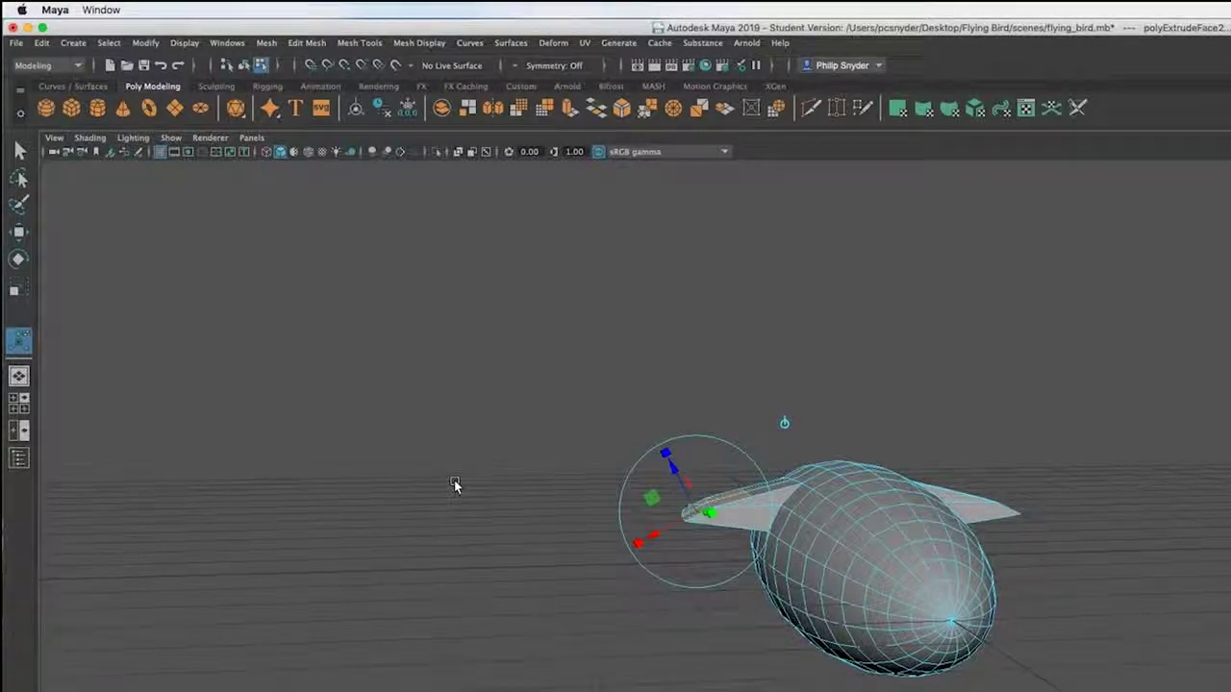
key("r")
left_click_drag(781, 502, 742, 508)
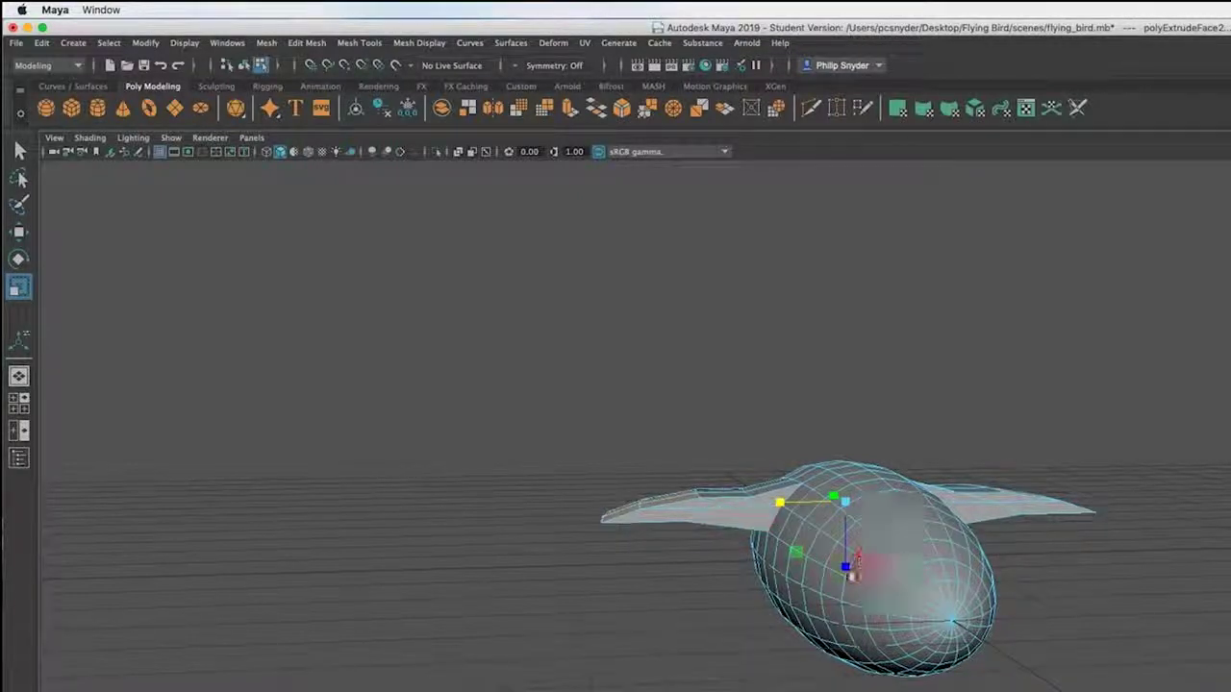
left_click_drag(846, 569, 846, 539)
Extrude a third wing segment on both sides, widening it along X and thinning it slightly in height.
left_click_drag(1039, 626, 930, 615, "alt")
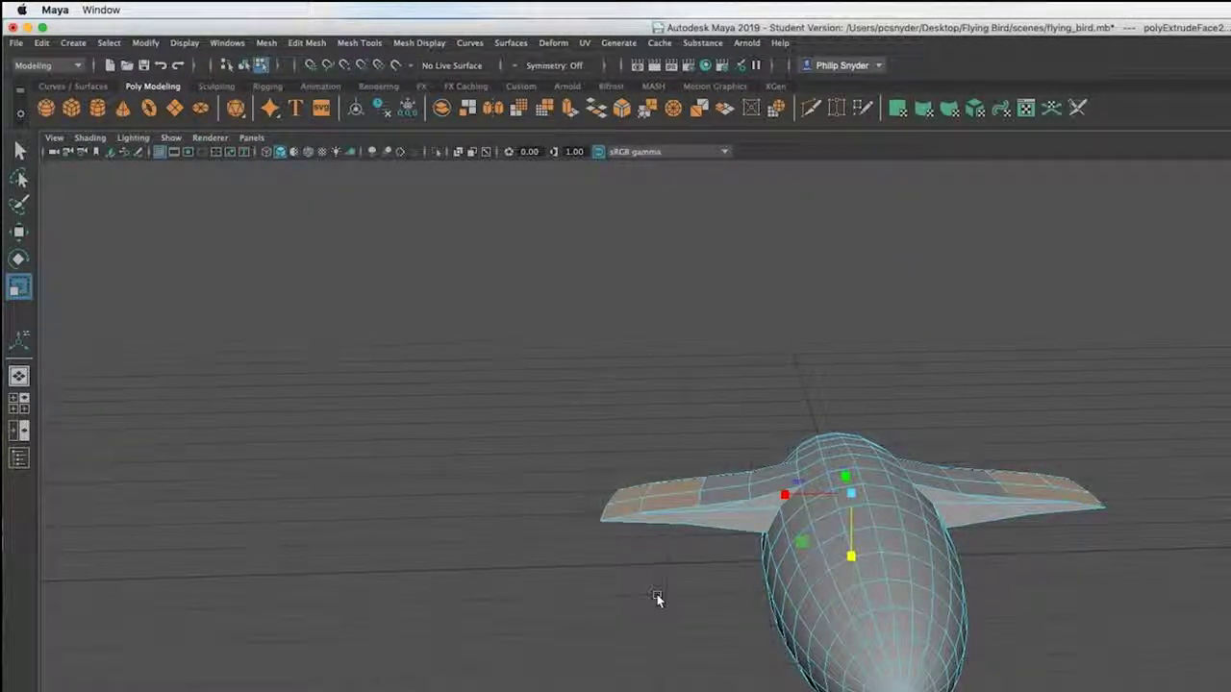
key("ctrl+e")
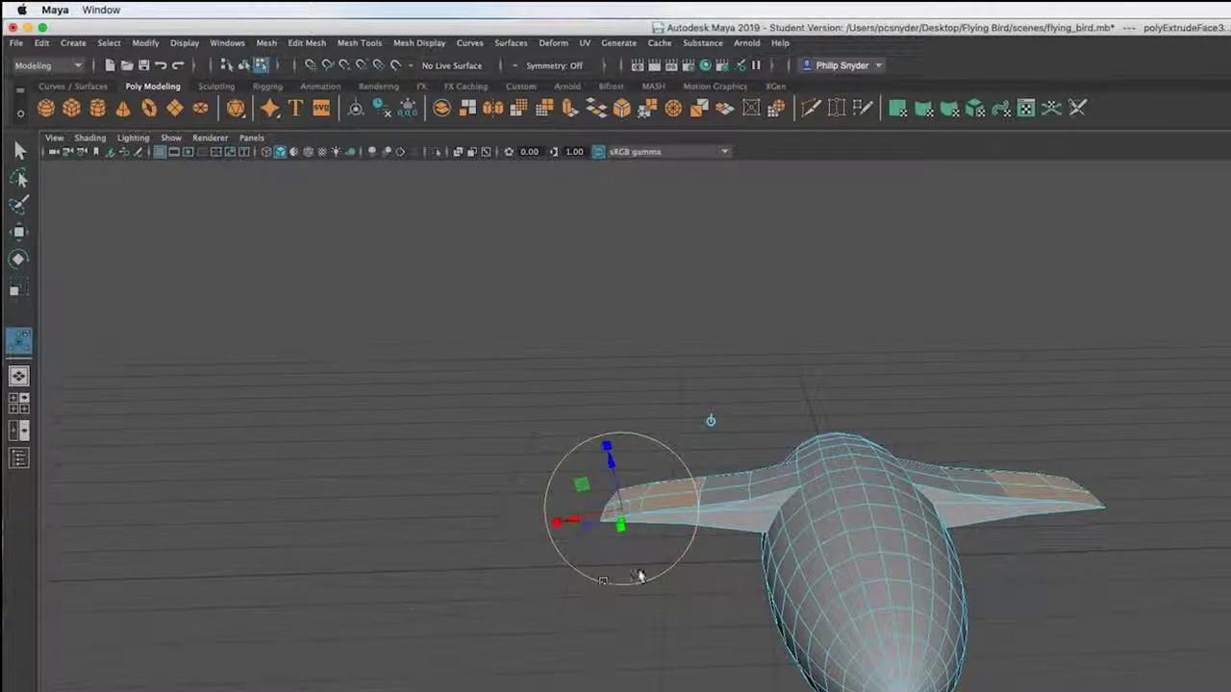
key("r")
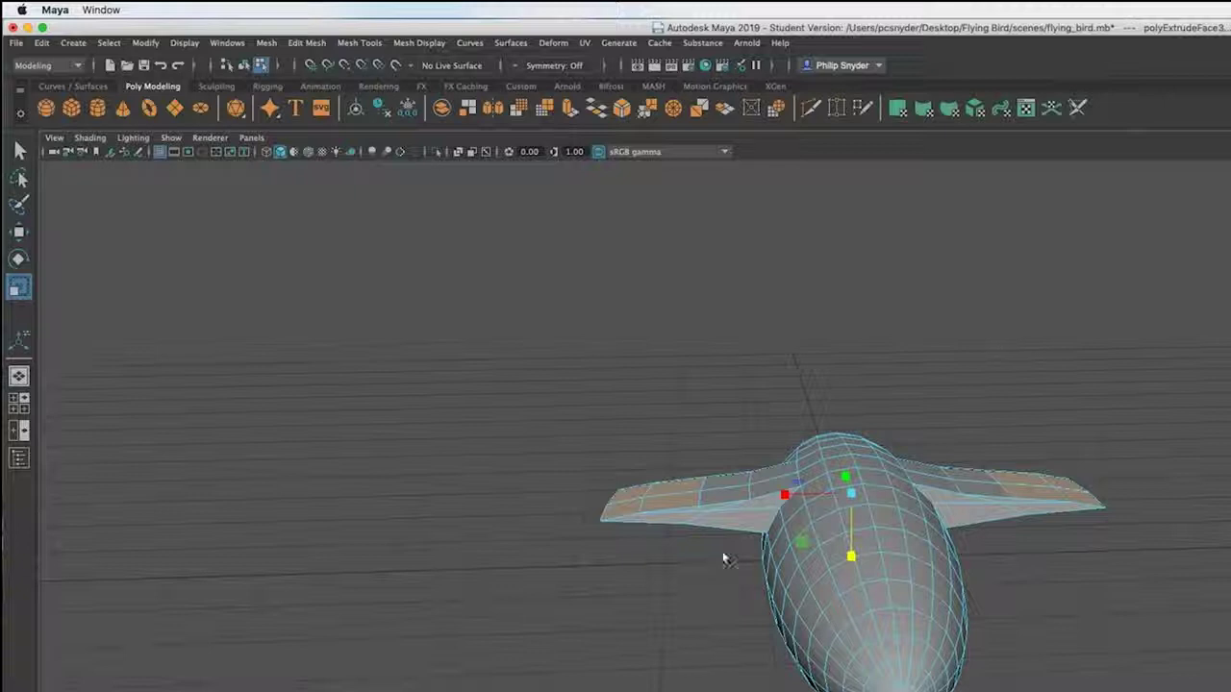
left_click_drag(787, 495, 759, 500)
left_click_drag(849, 556, 850, 552)
Show the model in a full-size top view as wireframe and switch the mesh to vertex selection.
left_click_drag(861, 596, 845, 658, "alt")
mouse_move(1000, 640)
left_mouse_down("alt")
mouse_move(1011, 539)
mouse_move(997, 671)
mouse_move(1022, 541)
mouse_move(1029, 573)
mouse_move(1007, 640)
left_mouse_up("alt")
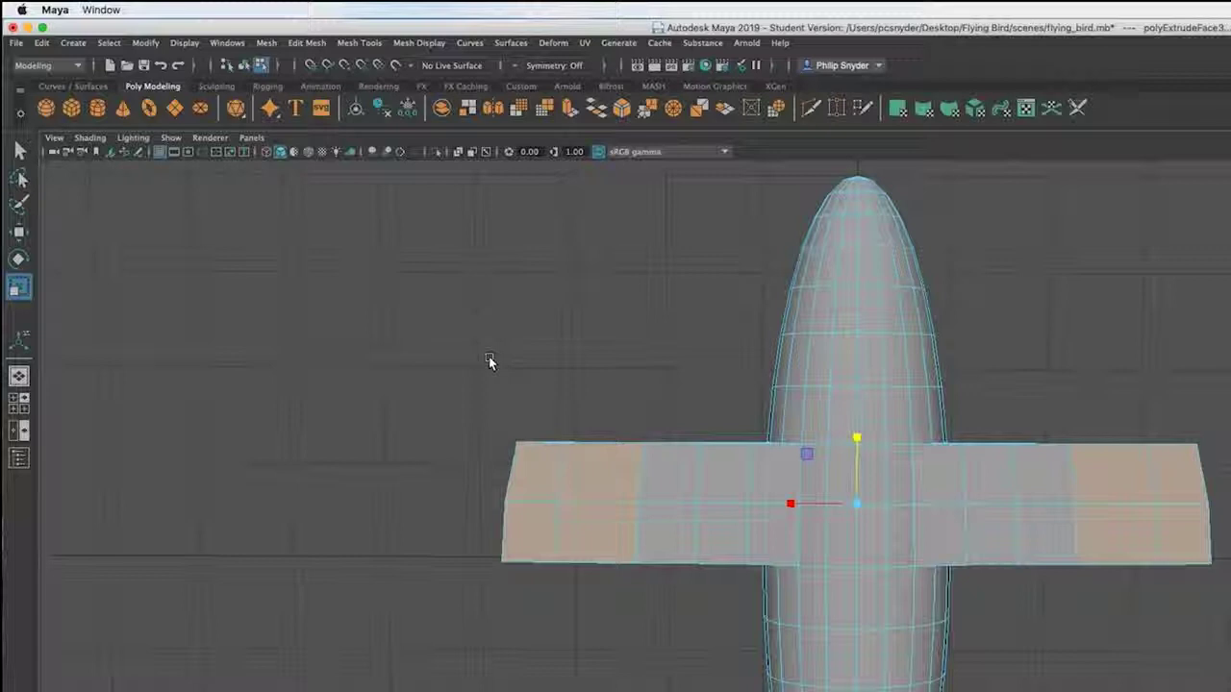
key("space")
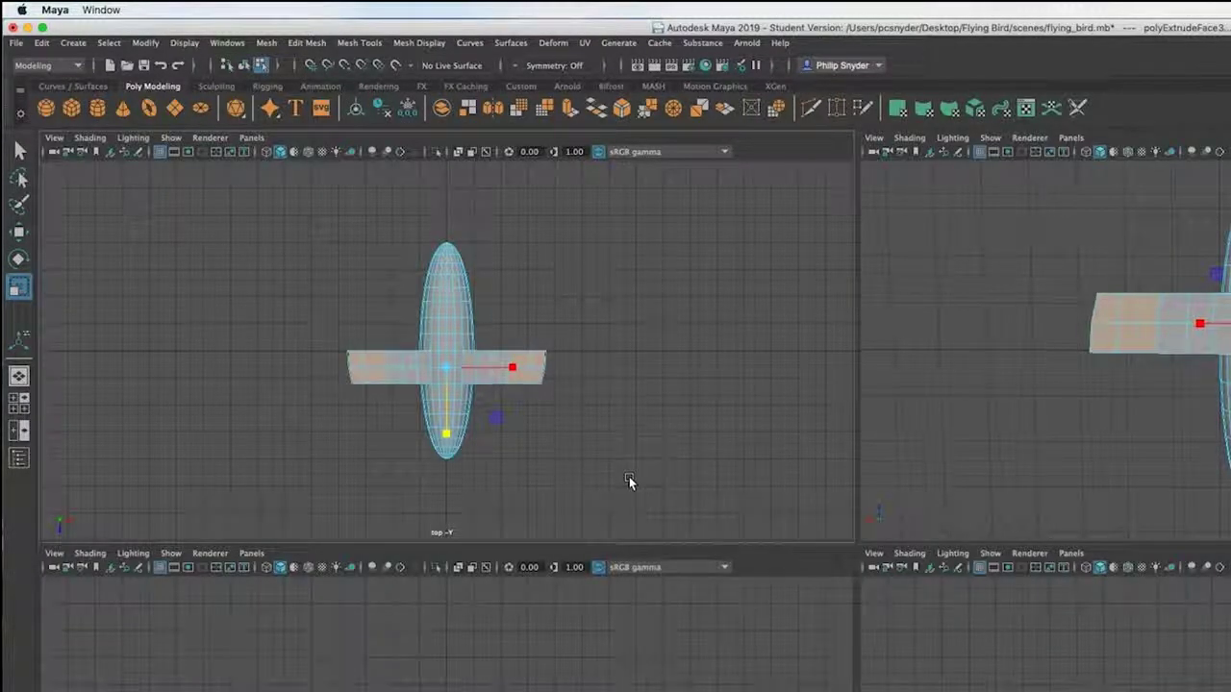
key("space")
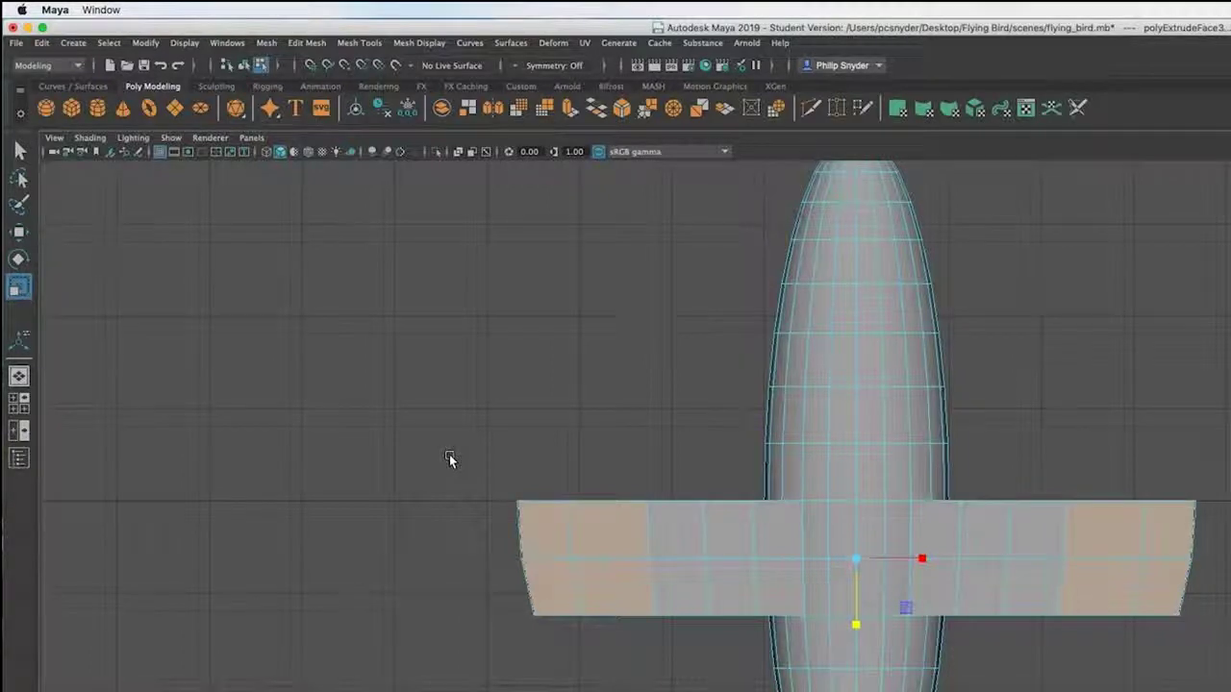
key("4")
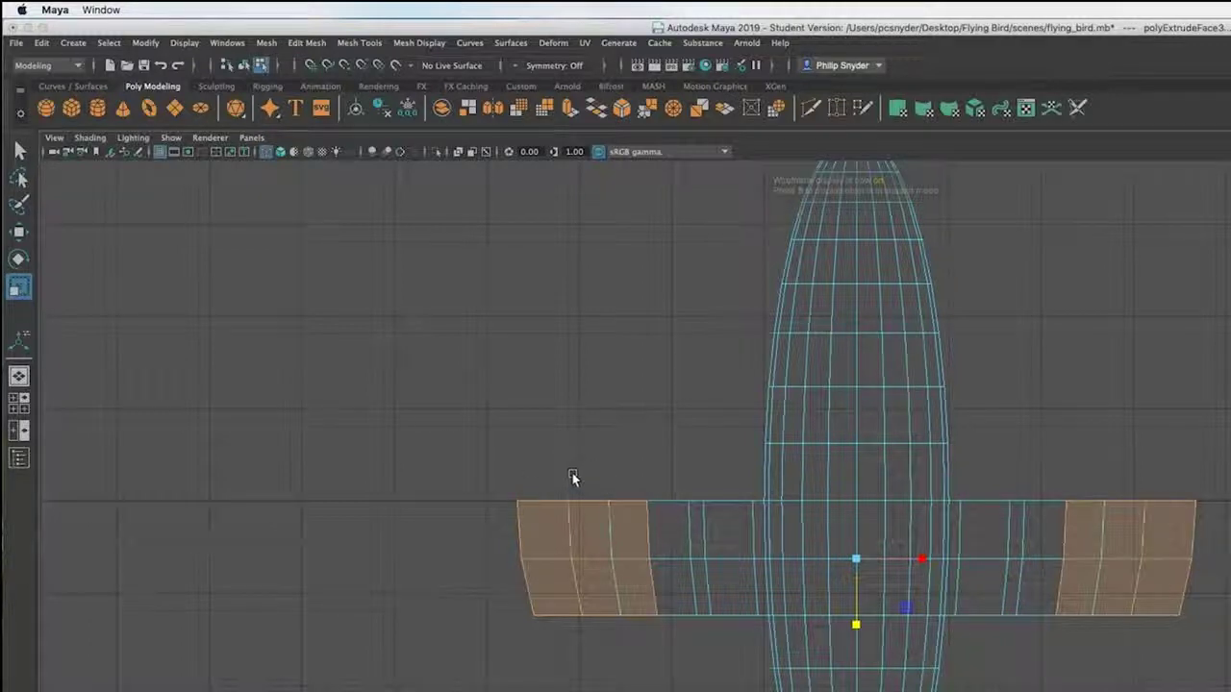
right_click(847, 465)
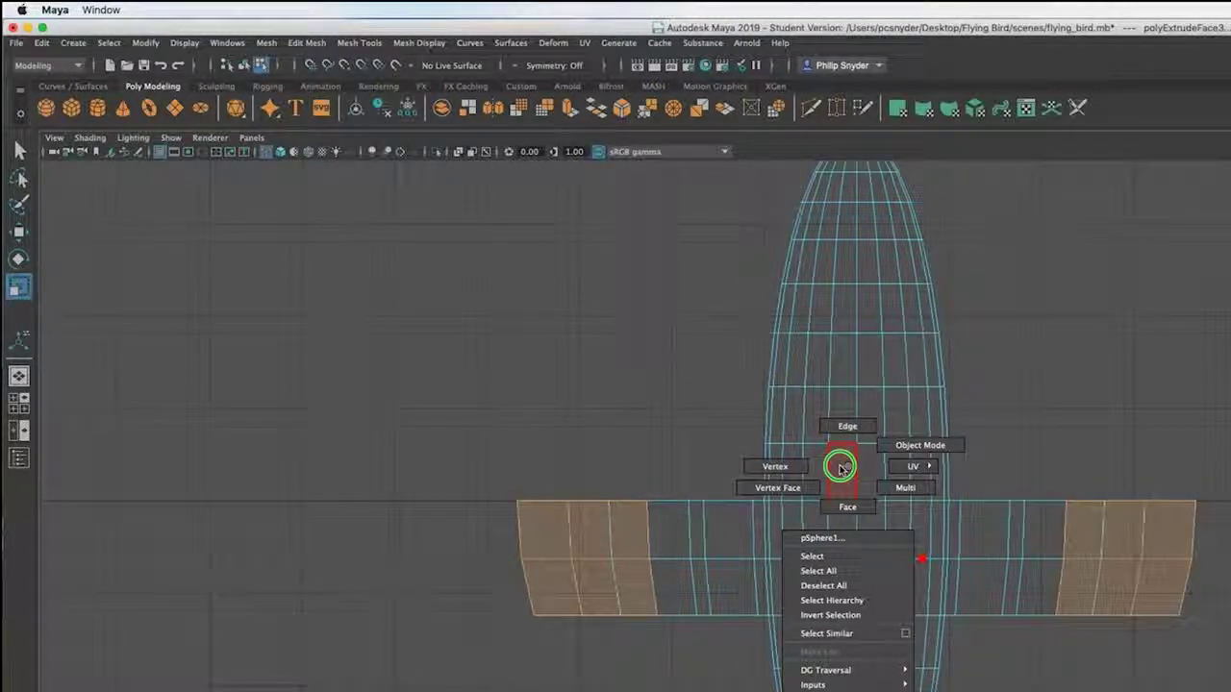
right_click_drag(841, 468, 788, 466)
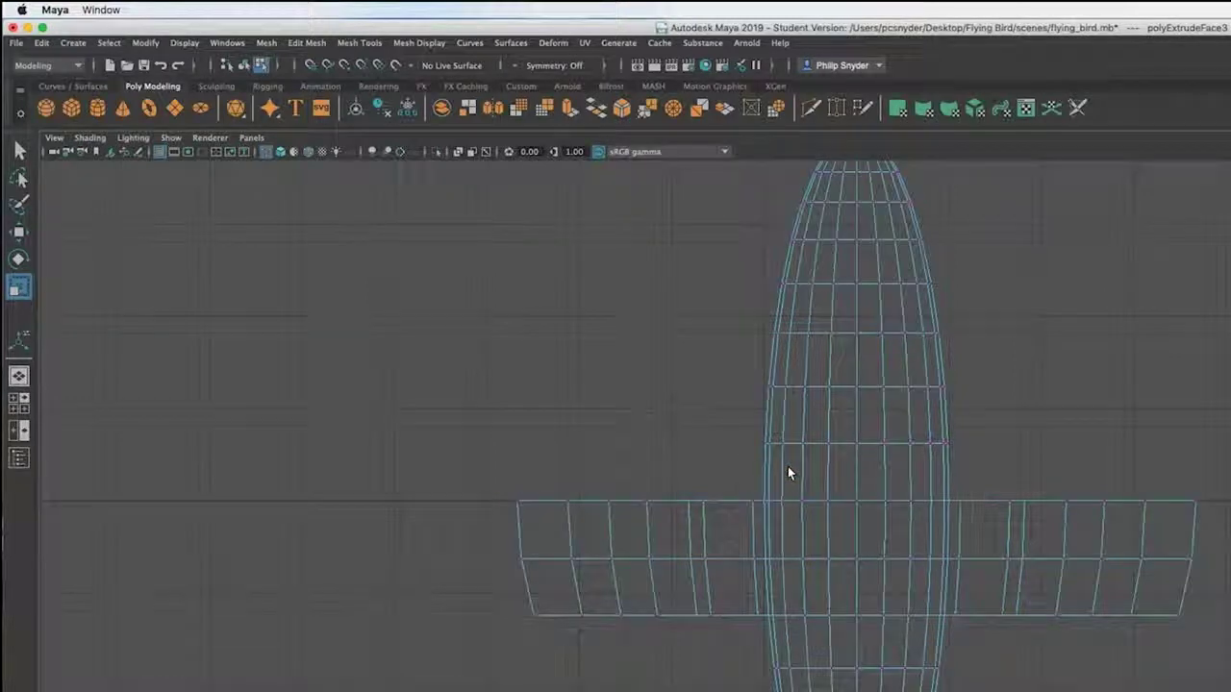
Select all vertices of both wings outside the body and move them slightly in the negative Z direction.
key("q")
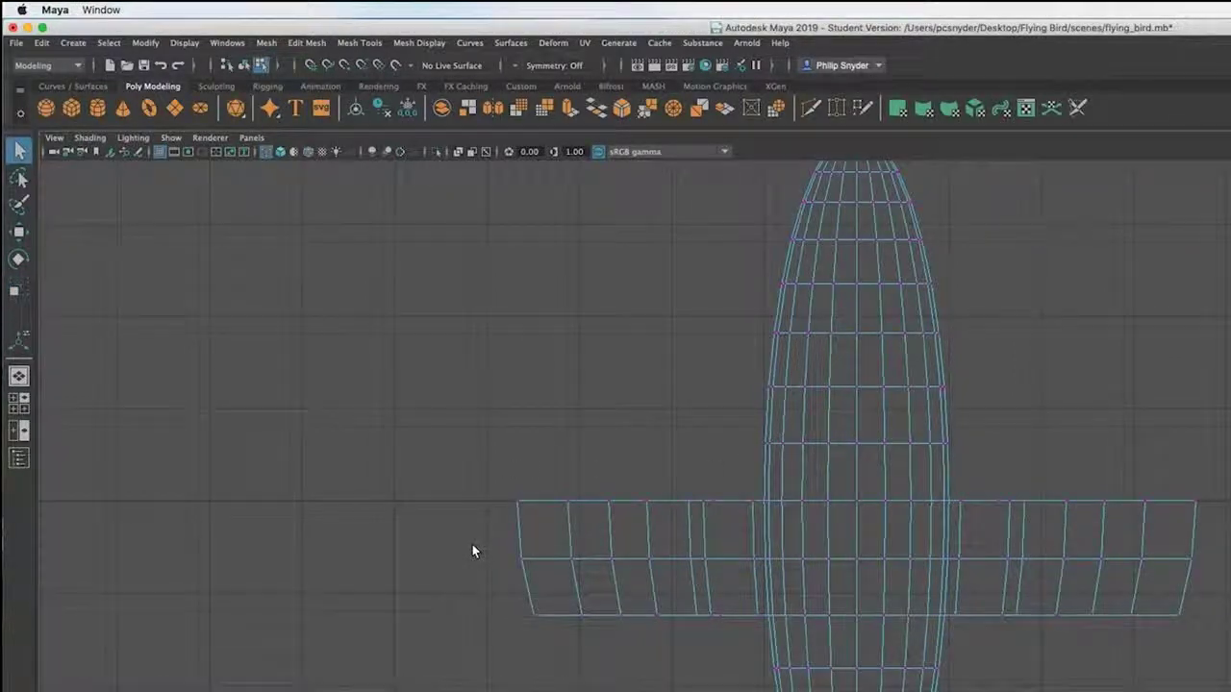
key("w")
left_click_drag(472, 439, 758, 673)
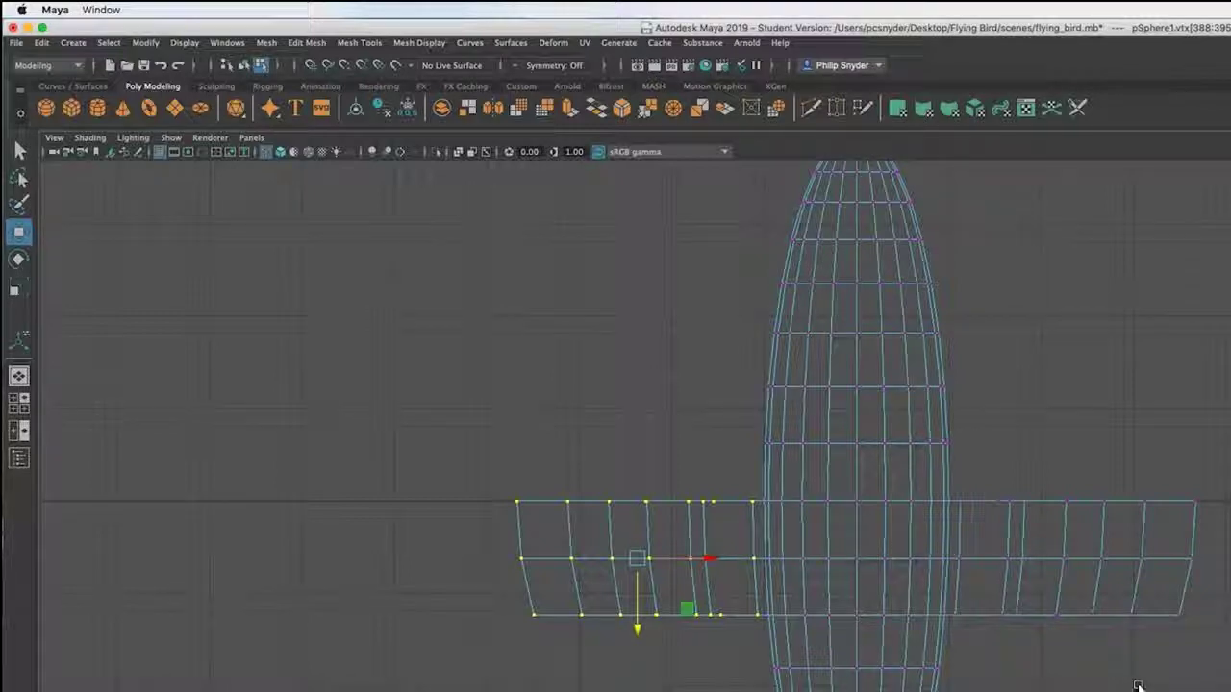
left_click_drag(1221, 467, 957, 652)
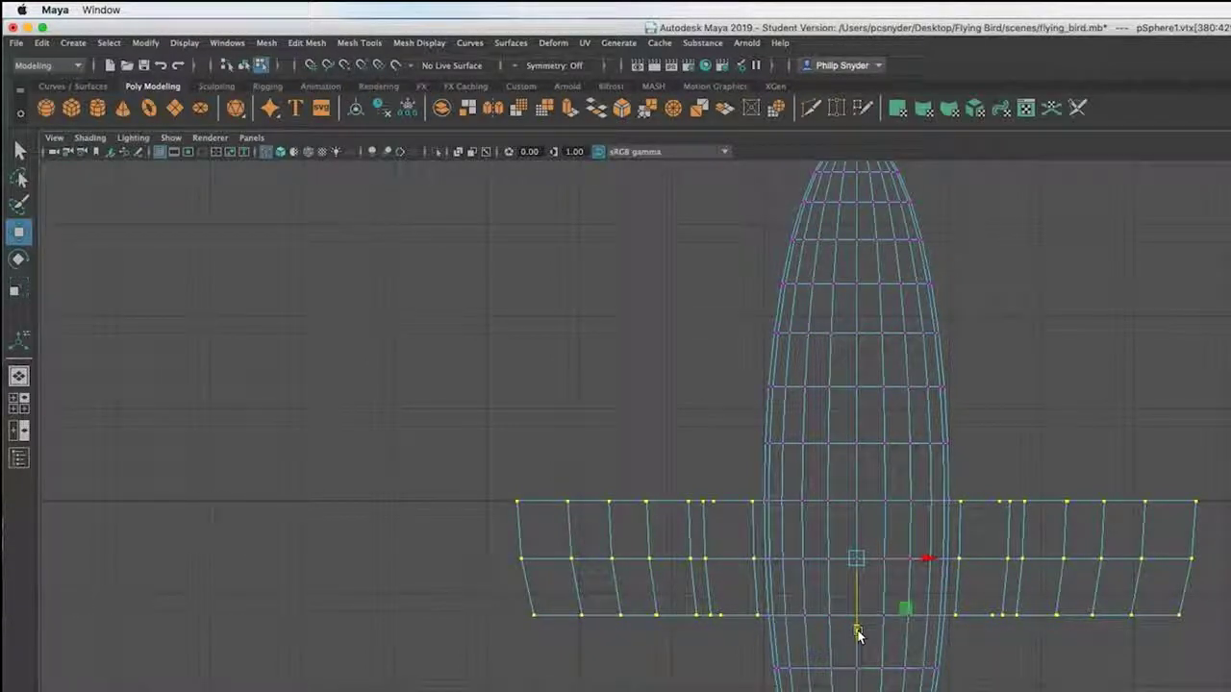
left_click_drag(857, 629, 861, 627)
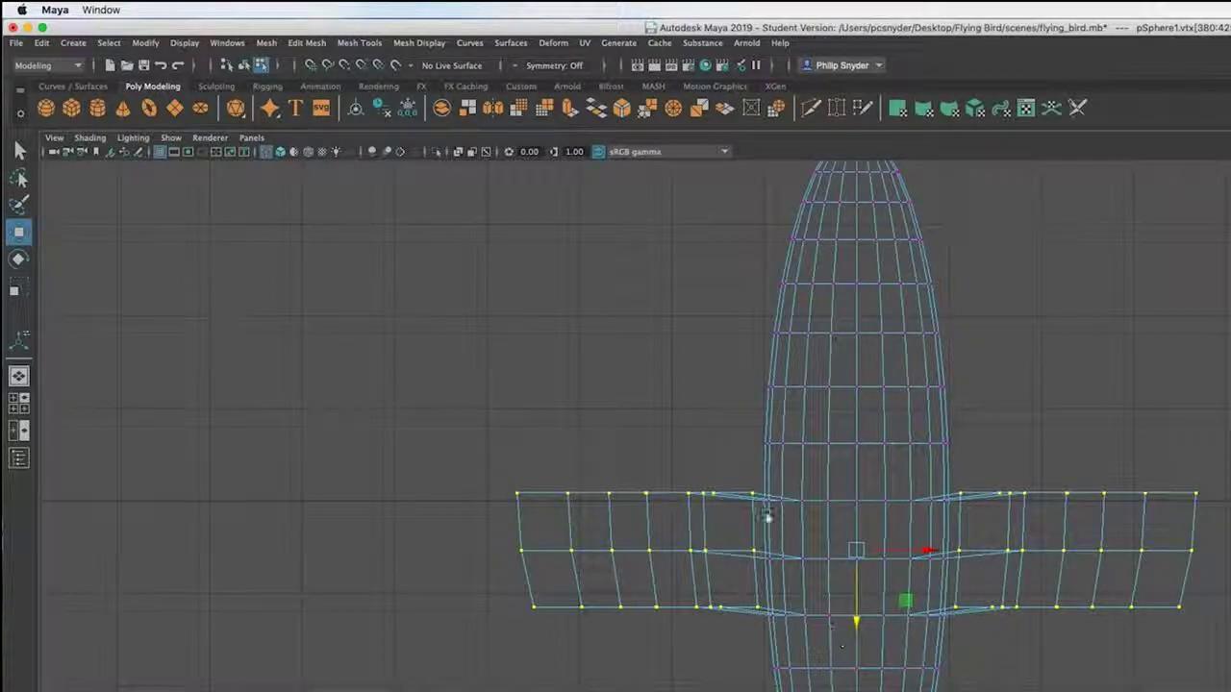
Deselect the innermost vertex columns of both wings and move the remaining wing vertices slightly further in negative Z.
left_click_drag(736, 478, 764, 626)
left_click_drag(971, 508, 951, 637)
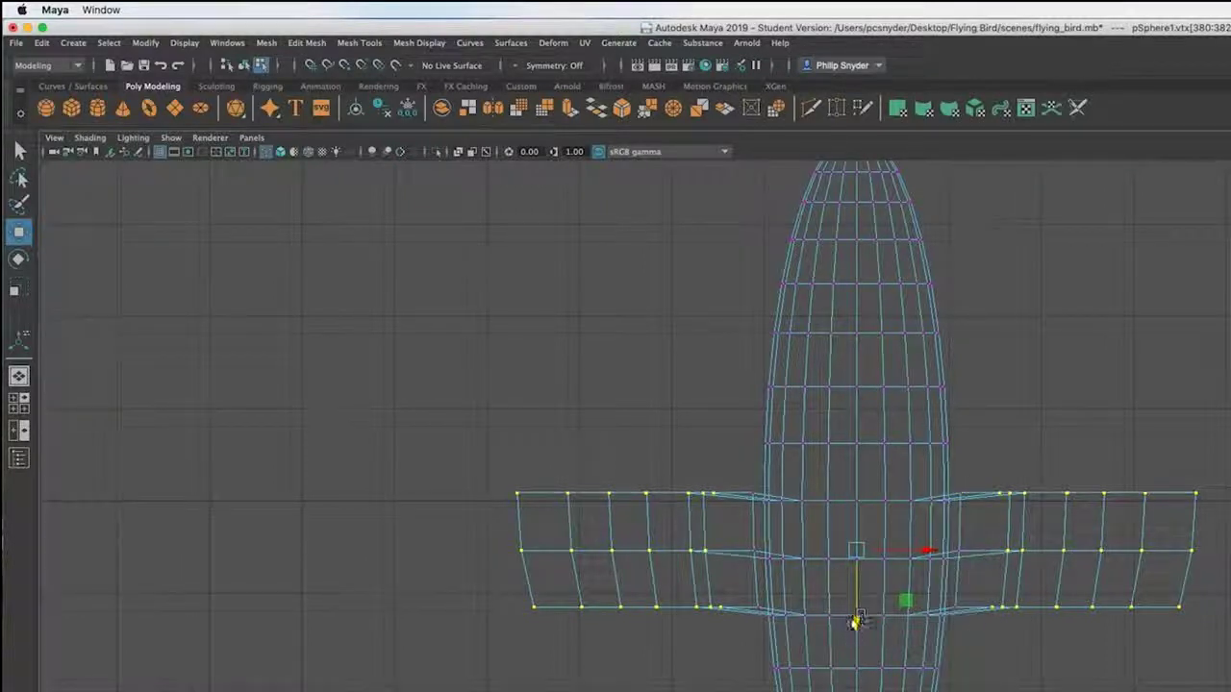
left_click_drag(855, 622, 856, 615)
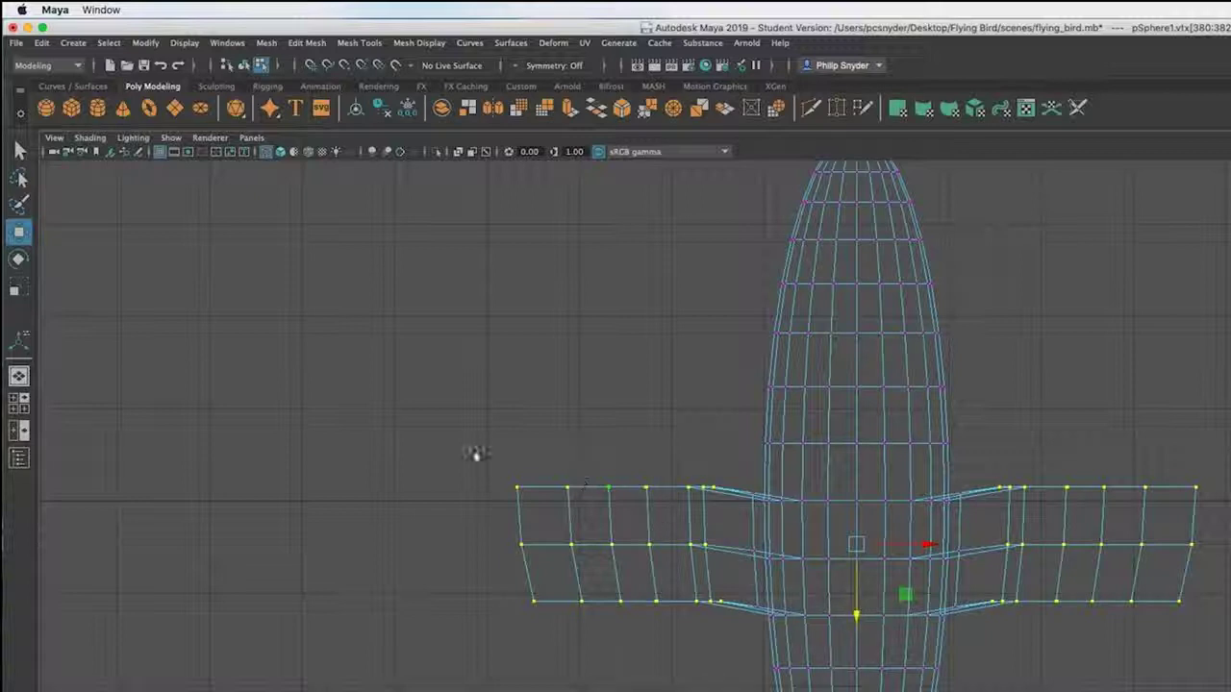
Deselect the next two inner vertex columns of both wings in turn, moving the remaining wing vertices slightly in negative Z after each one.
left_click_drag(740, 460, 698, 647)
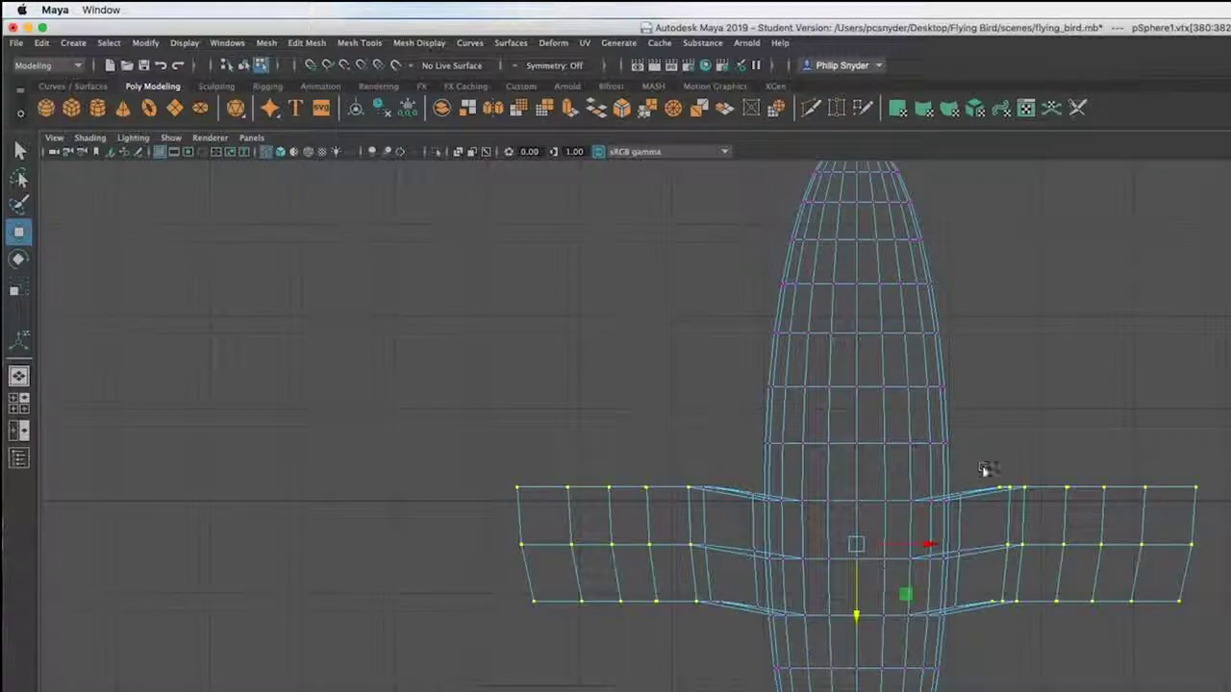
left_click_drag(983, 468, 1003, 627, "ctrl")
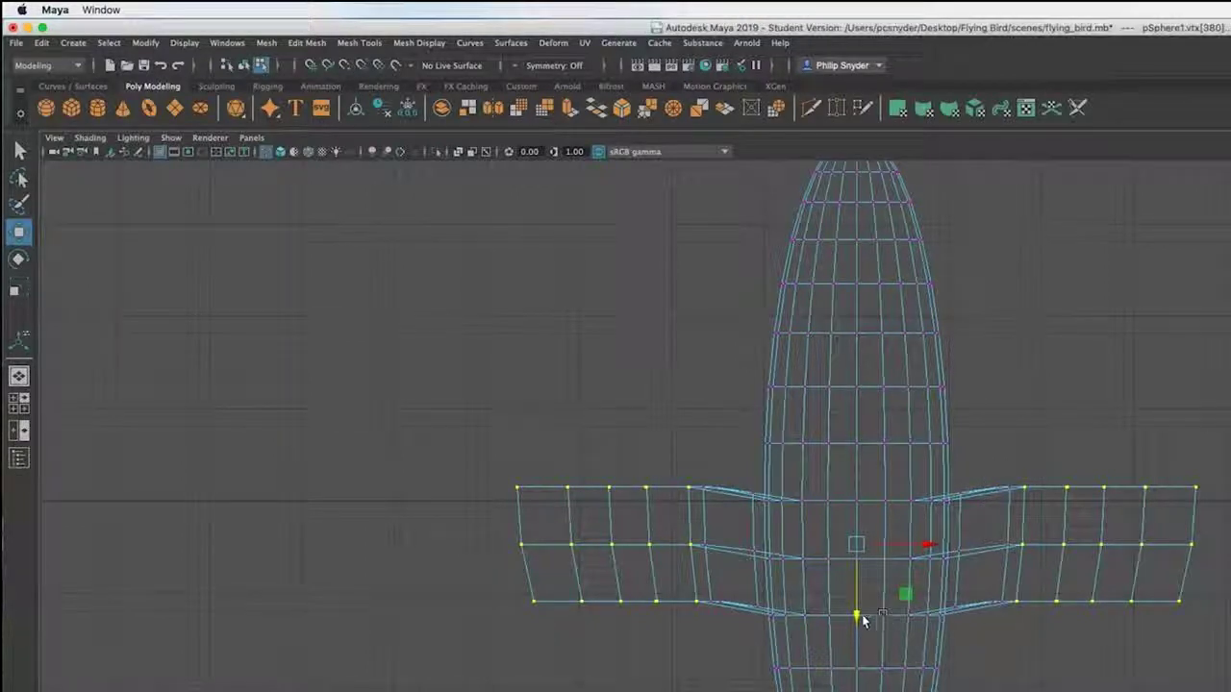
left_click_drag(860, 613, 869, 613)
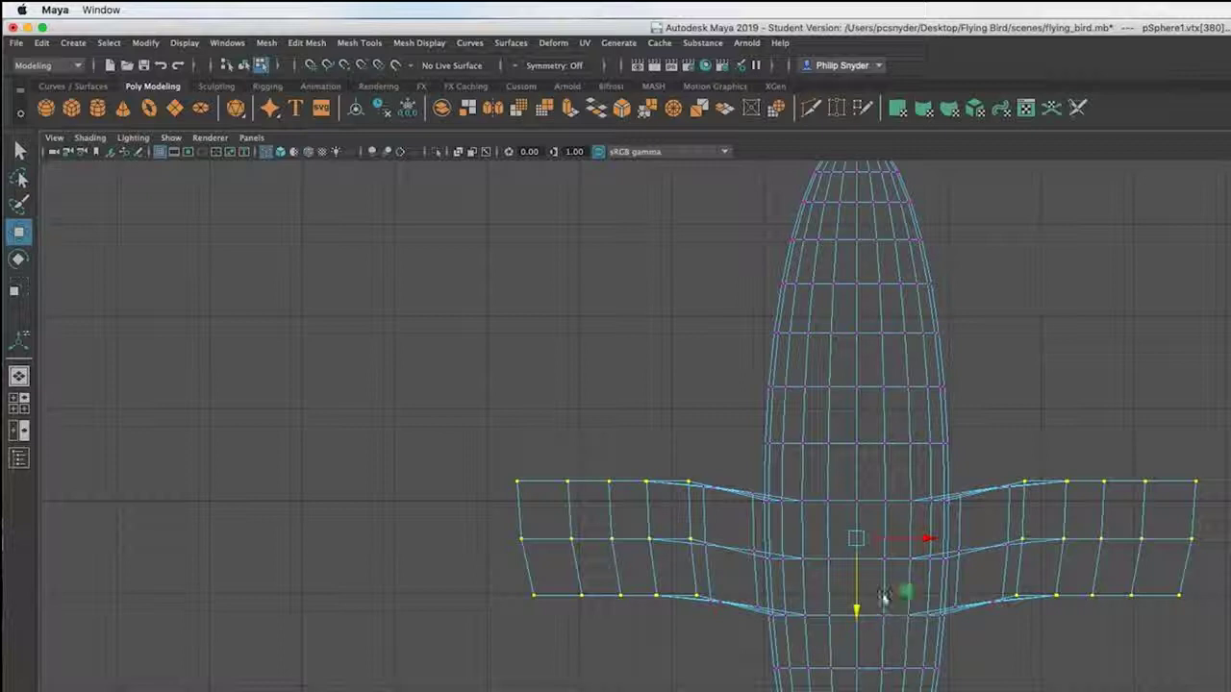
left_click_drag(720, 450, 682, 676)
left_click_drag(987, 449, 1027, 684)
left_click_drag(856, 613, 856, 608)
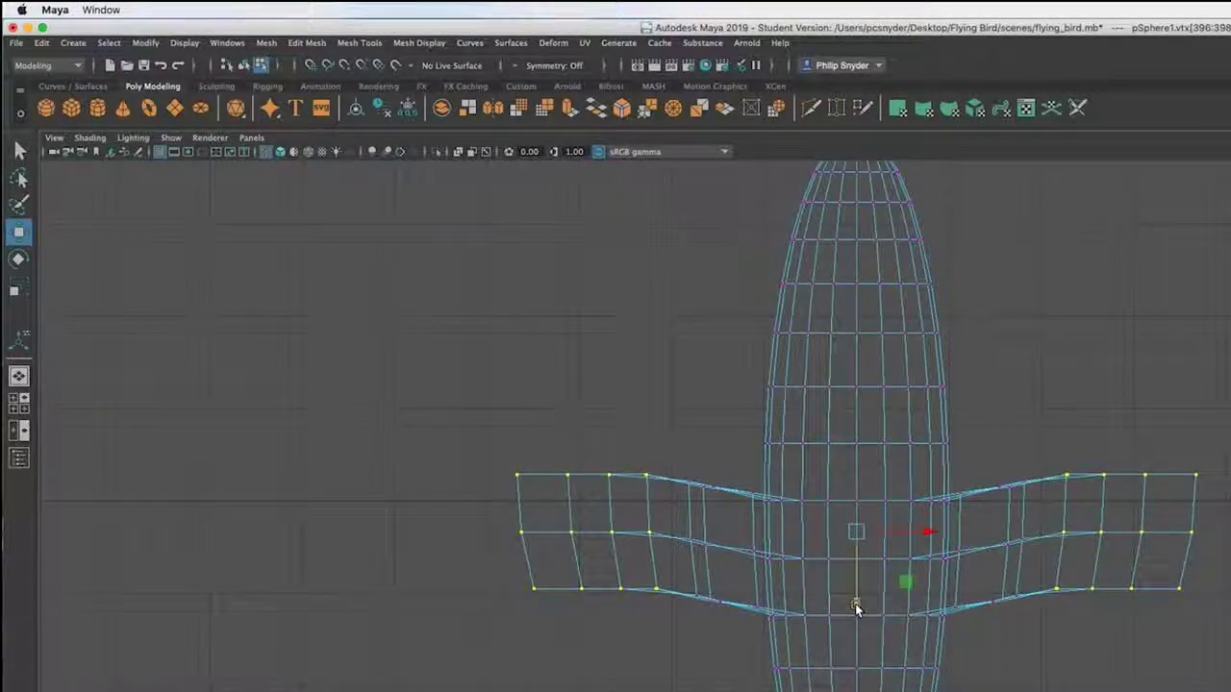
Narrow the wing selection outward by two more vertex columns per side, shifting the remaining vertices slightly in negative Z each time.
mouse_move(660, 448)
left_mouse_down("ctrl")
mouse_move(695, 511)
mouse_move(645, 622)
mouse_move(632, 605)
left_mouse_up("ctrl")
left_click_drag(1029, 440, 1043, 591, "ctrl")
left_click_drag(859, 596, 863, 594)
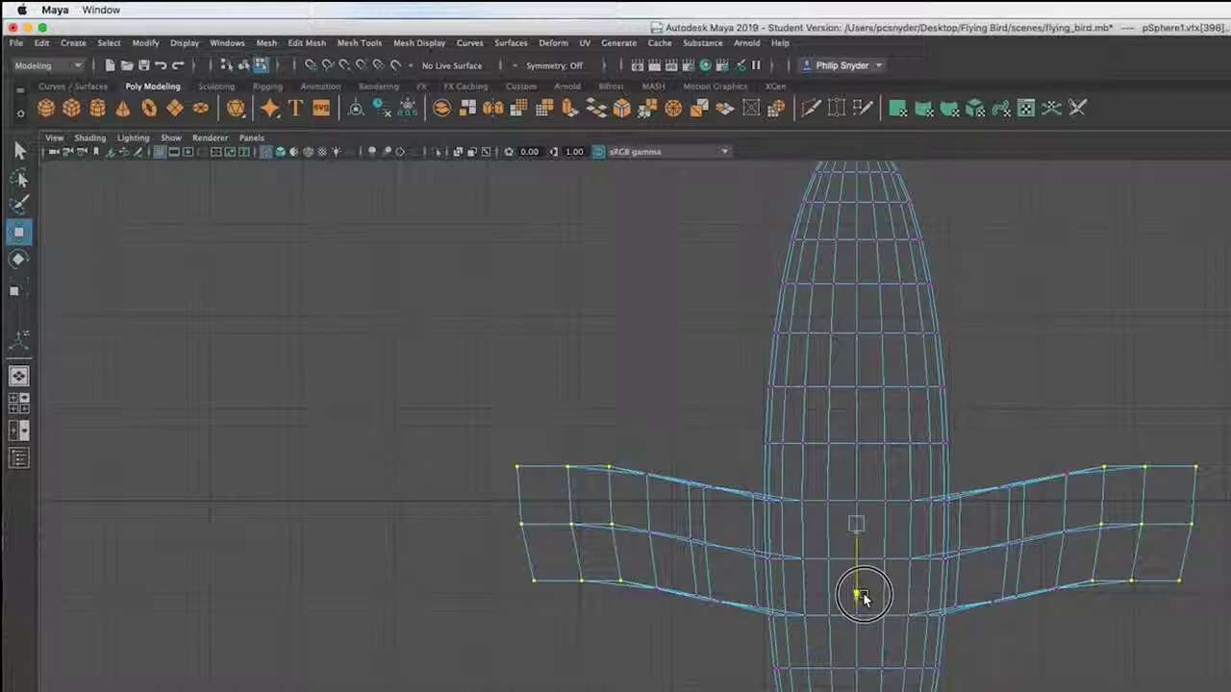
left_click_drag(864, 596, 863, 598)
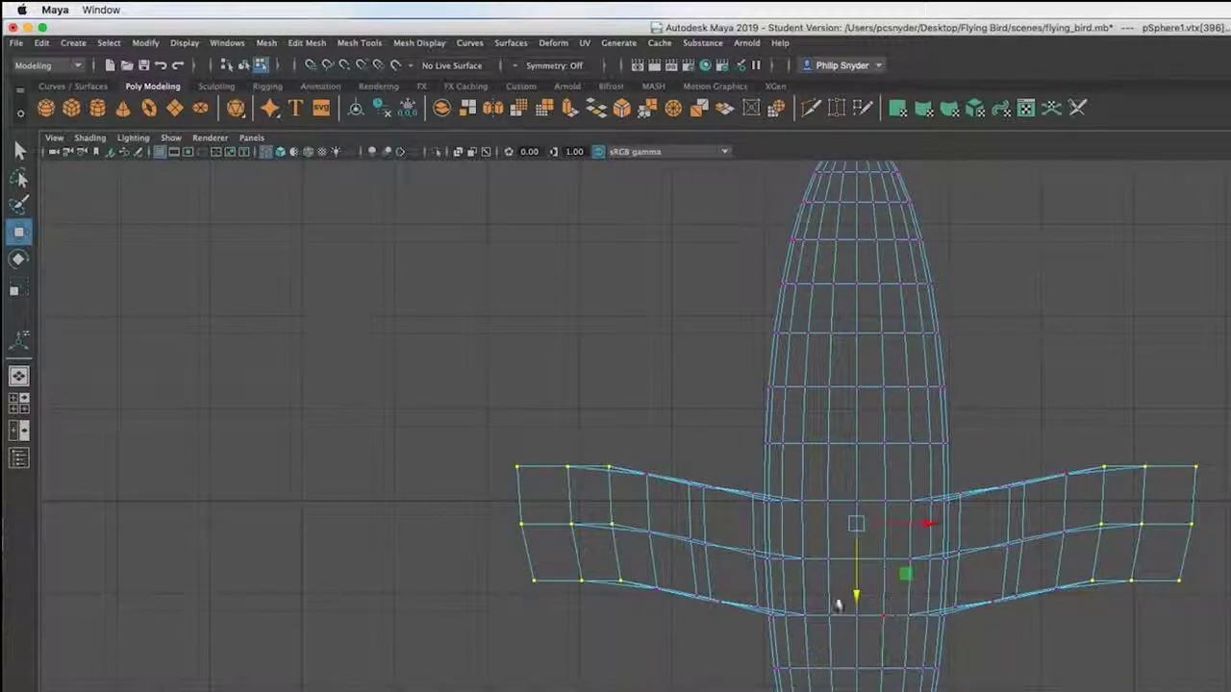
left_click_drag(646, 413, 599, 620, "ctrl")
left_click_drag(1058, 437, 1086, 591, "ctrl")
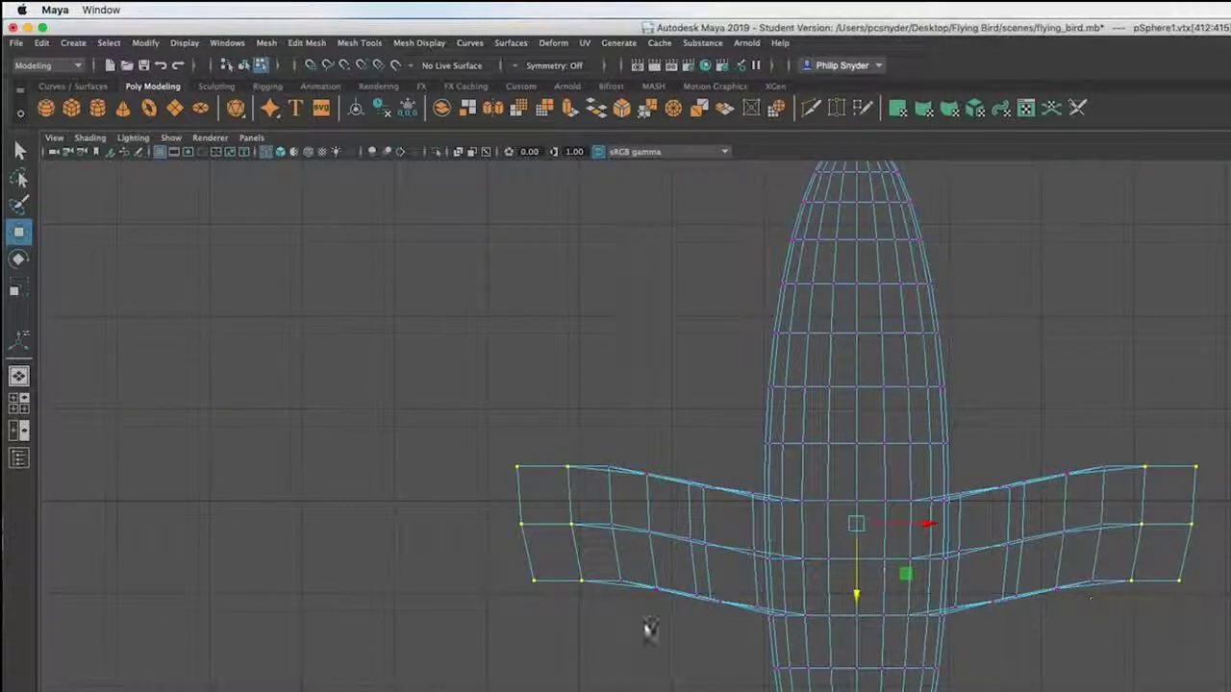
left_click_drag(858, 595, 858, 589)
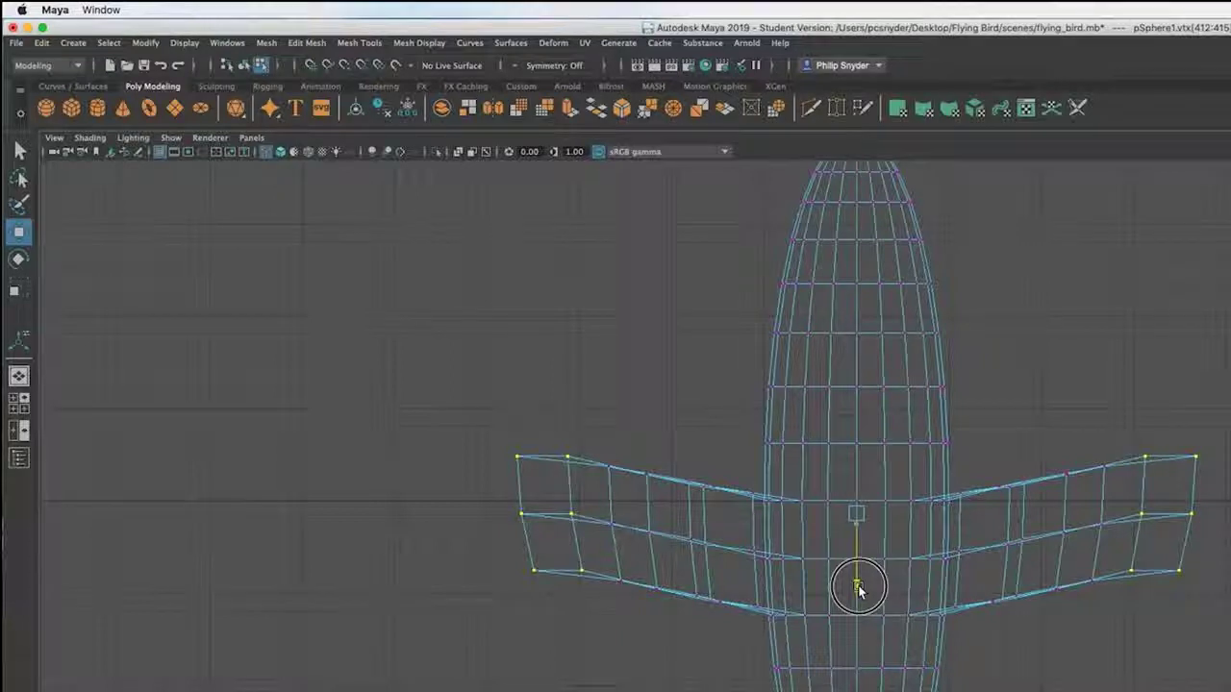
Reduce the selection to the outermost vertex column of each wing and move both wing tips further in negative Z.
left_click_drag(606, 419, 575, 598)
left_click_drag(1080, 434, 1156, 625, "ctrl")
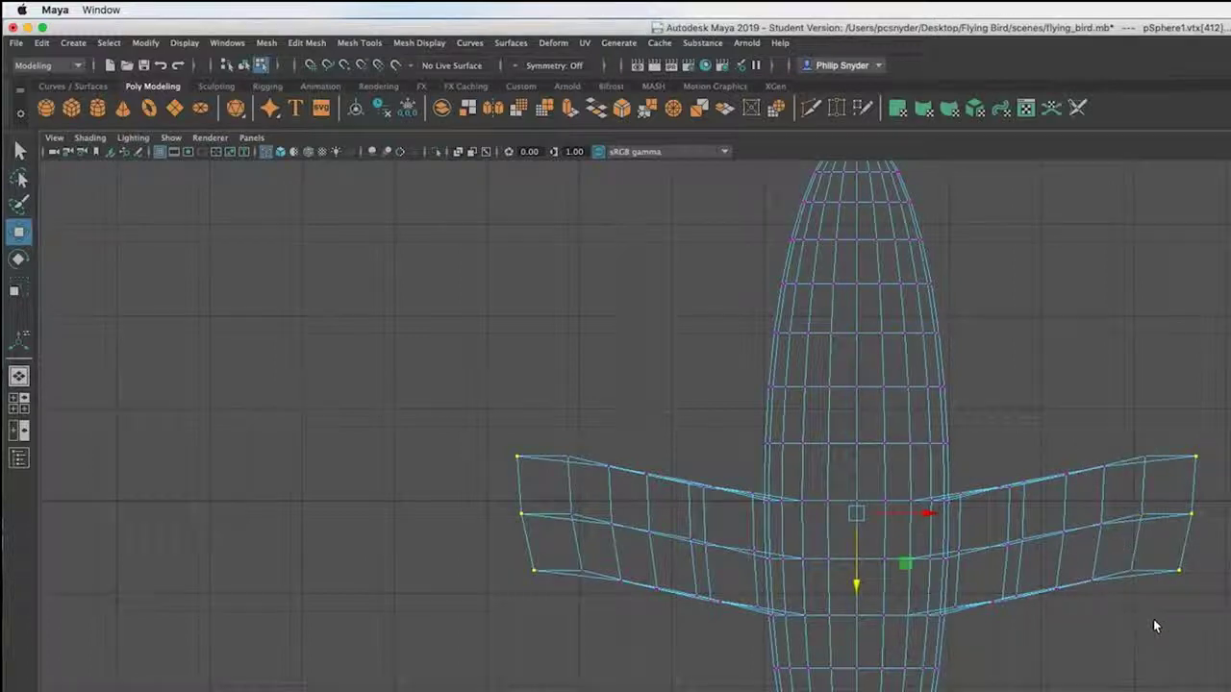
left_click_drag(861, 582, 862, 567)
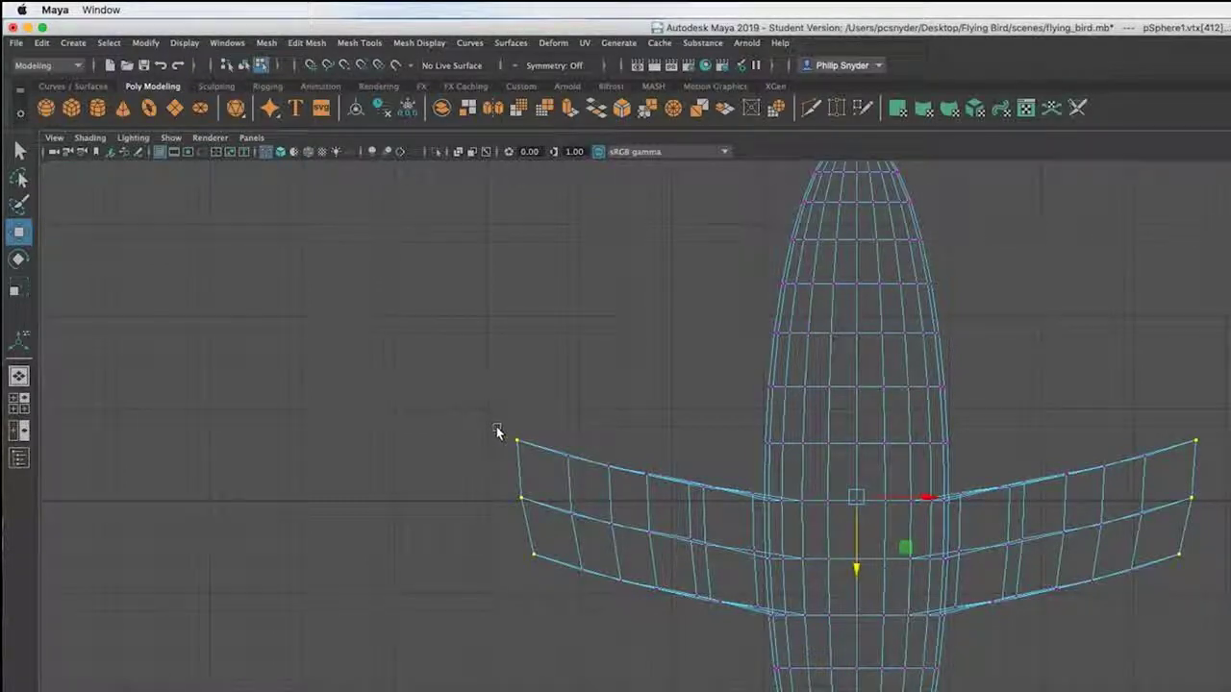
Deselect the trailing corner vertices of both wing tips and move the remaining tip vertices further in negative Z.
left_click_drag(500, 428, 558, 464, "shift")
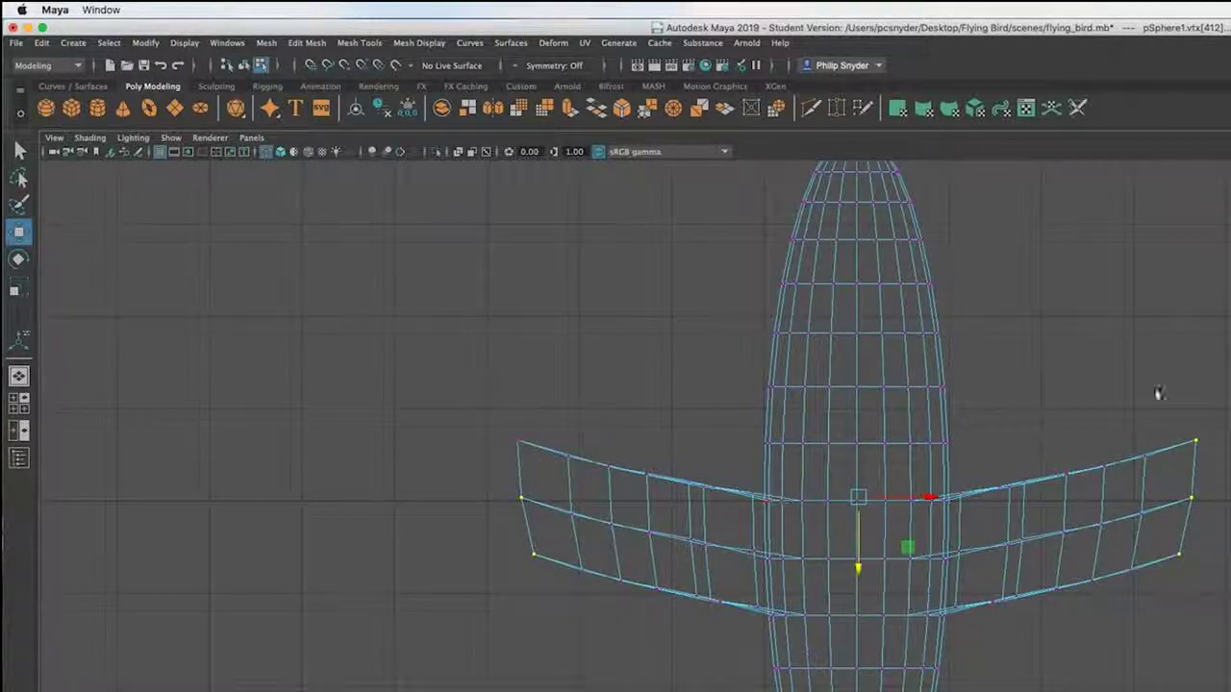
left_click_drag(1229, 418, 1175, 462, "shift")
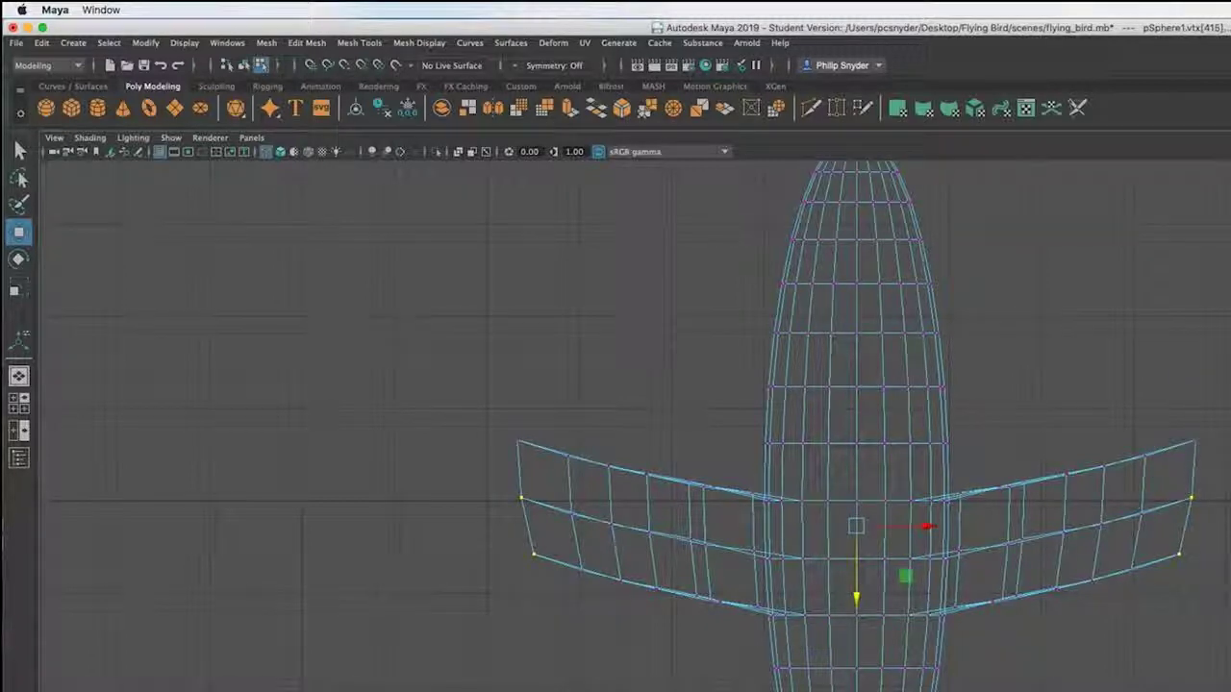
left_click_drag(861, 597, 862, 576)
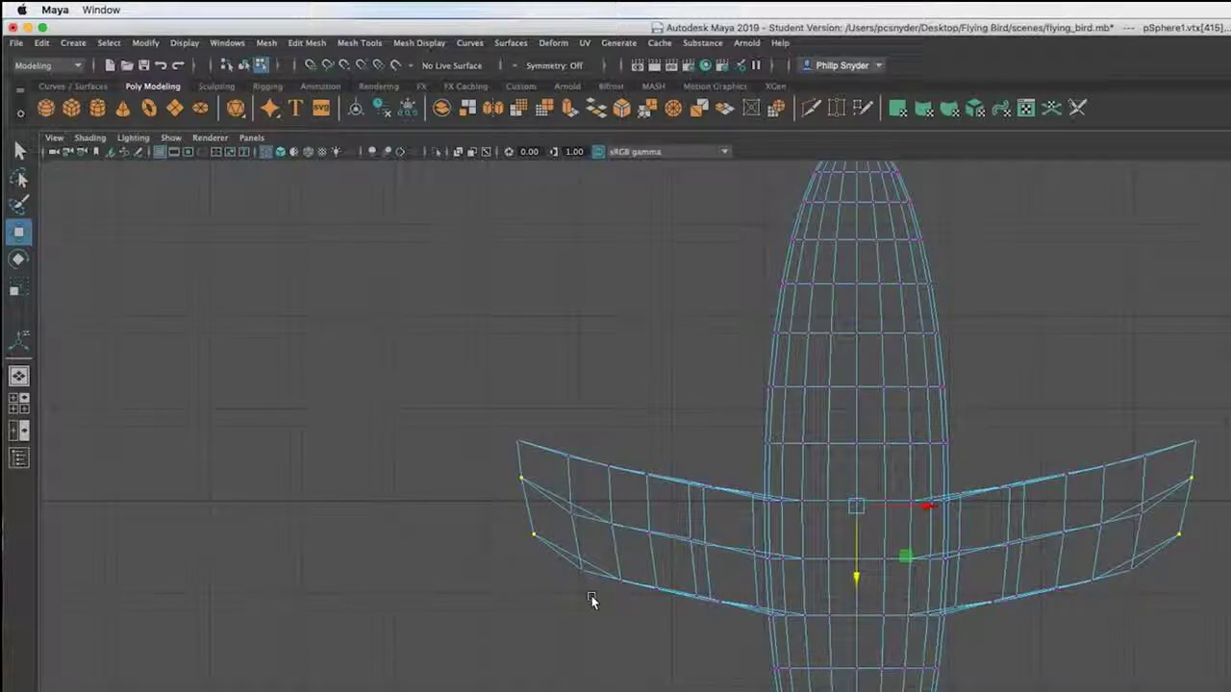
Select the middle and leading-edge vertices one column in from both wing tips, move them slightly in negative Z, and clear the selection.
left_click_drag(562, 506, 595, 592)
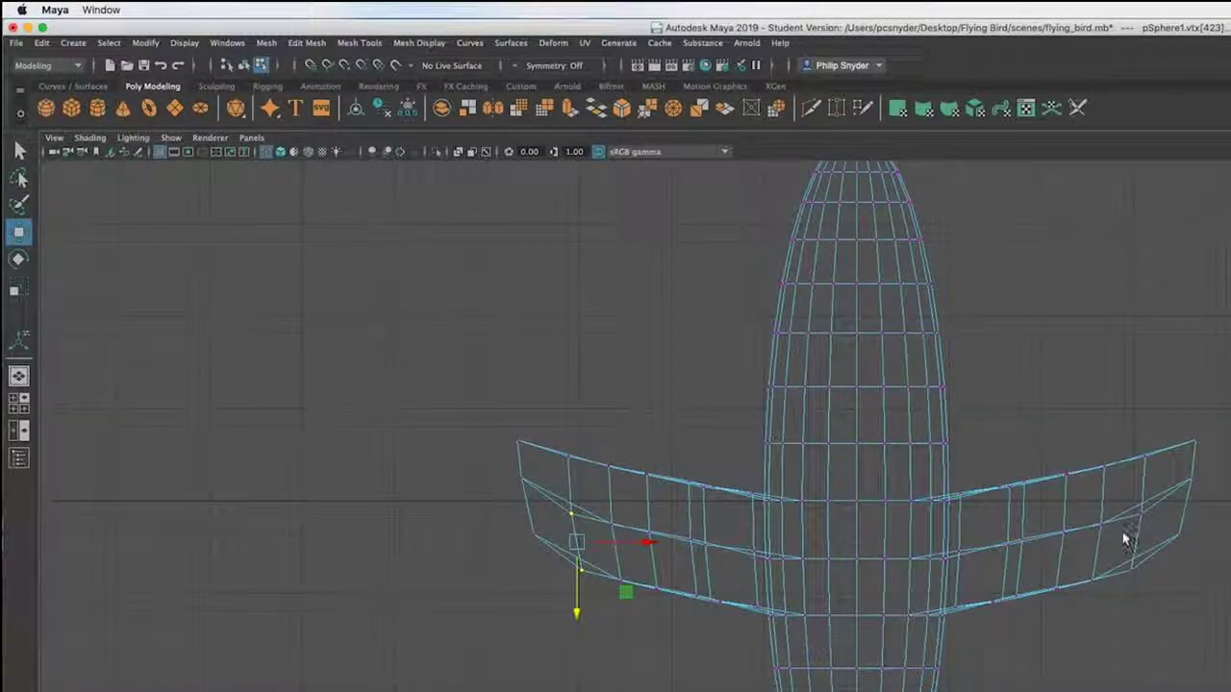
left_click_drag(1149, 517, 1106, 606, "shift")
left_click_drag(861, 618, 858, 600)
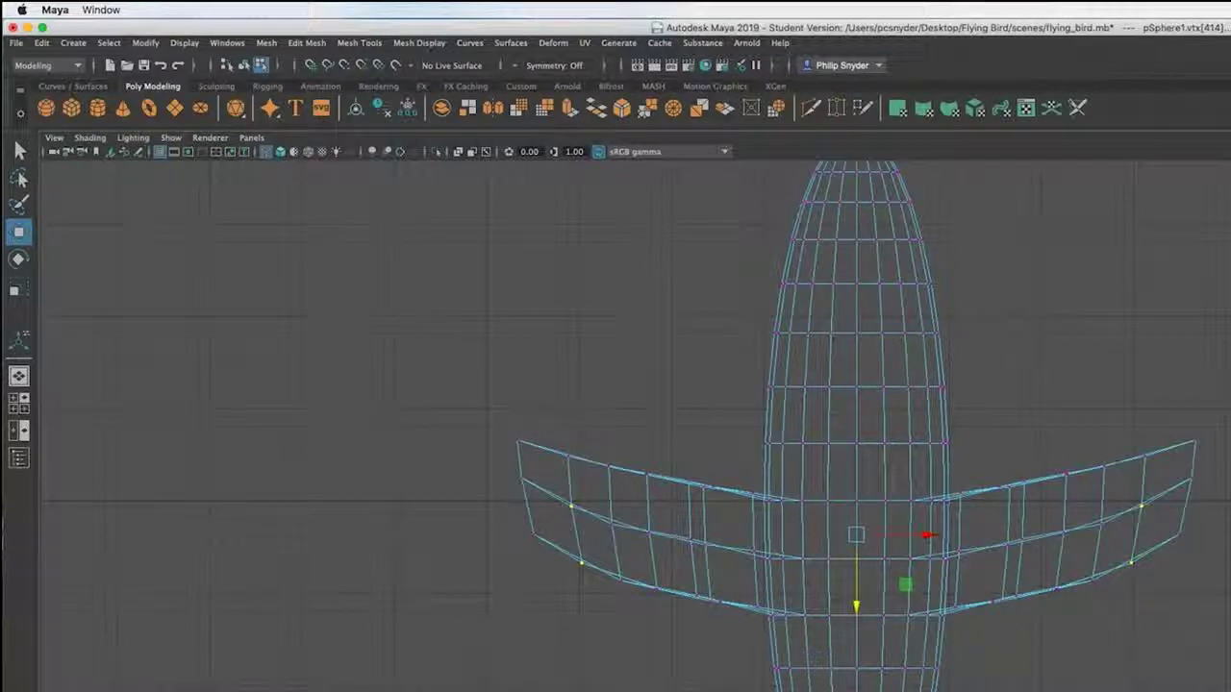
left_click(1019, 691)
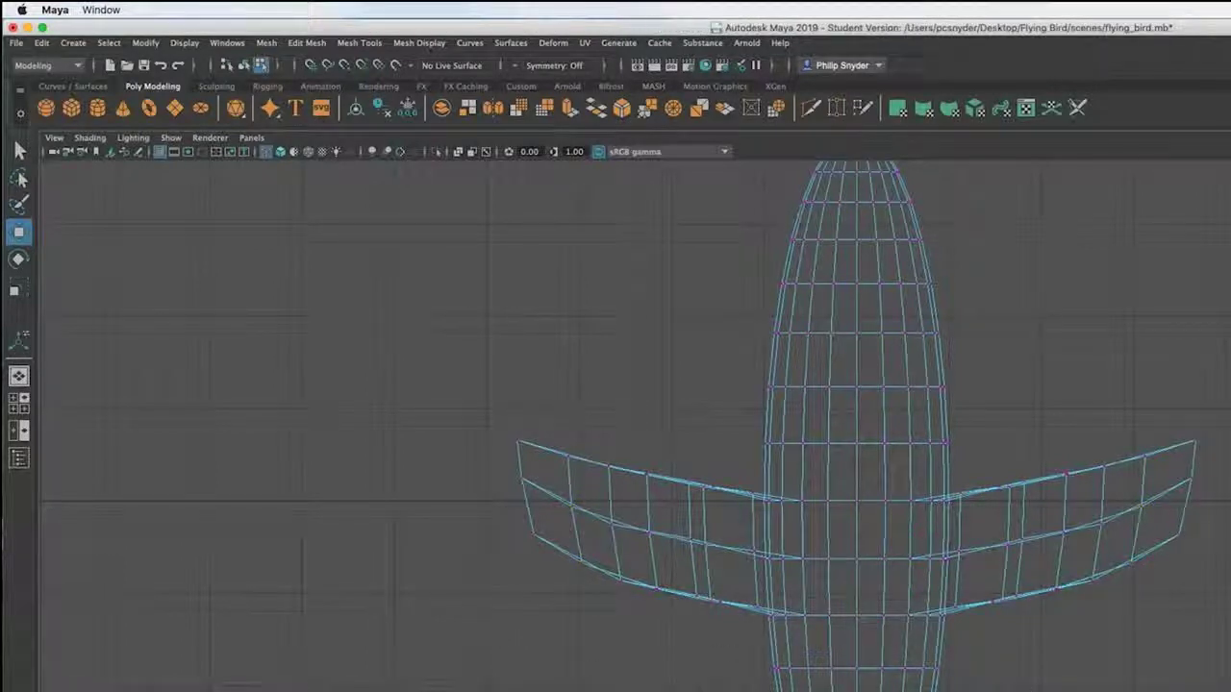
Inspect the swept wings in the perspective view, and show the model in a full-size side view as wireframe.
key("space")
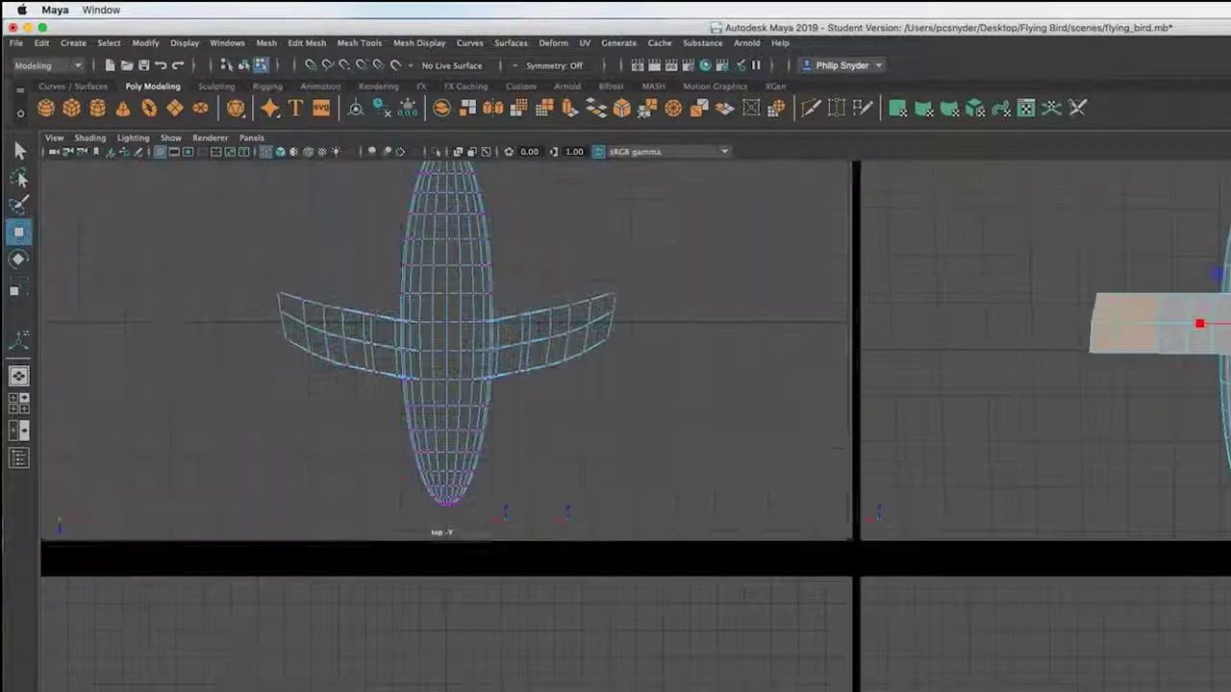
key("space")
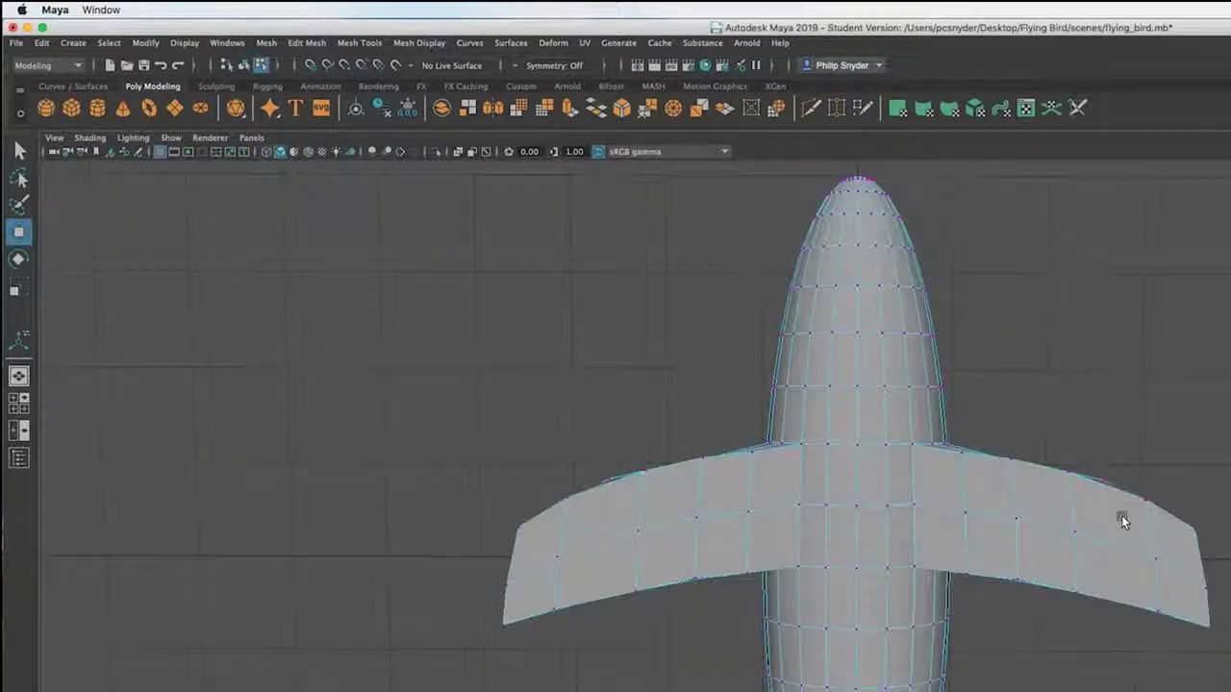
left_click_drag(1112, 507, 1097, 673, "alt")
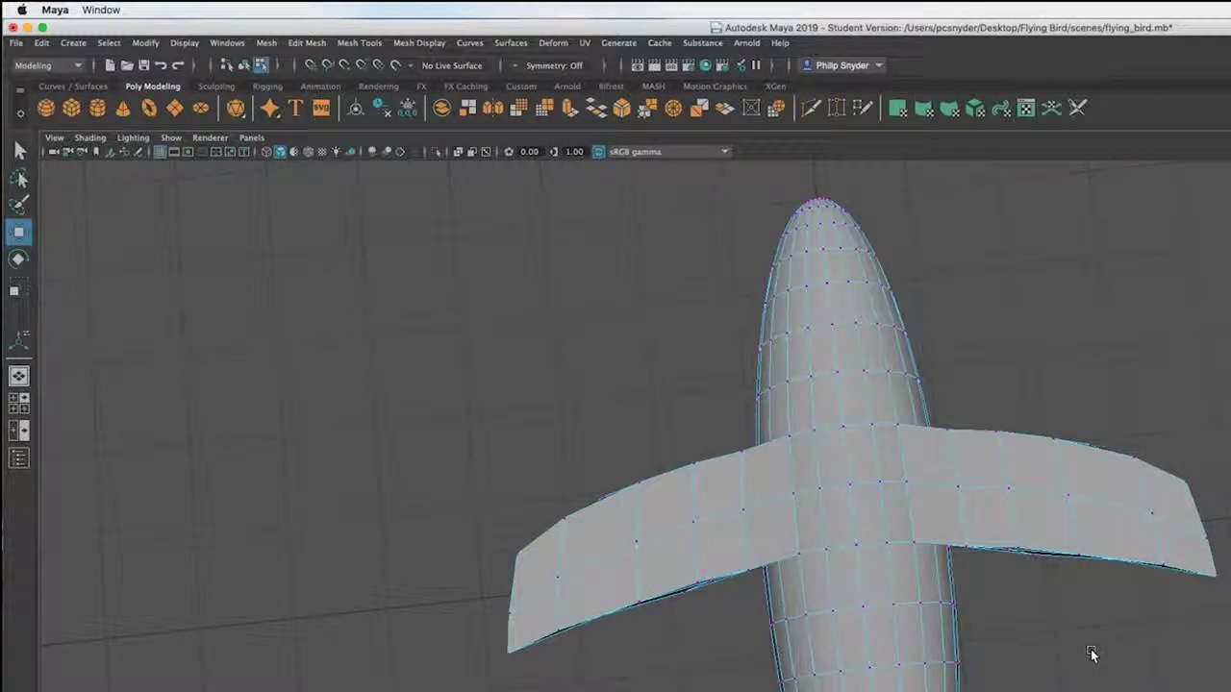
key("space")
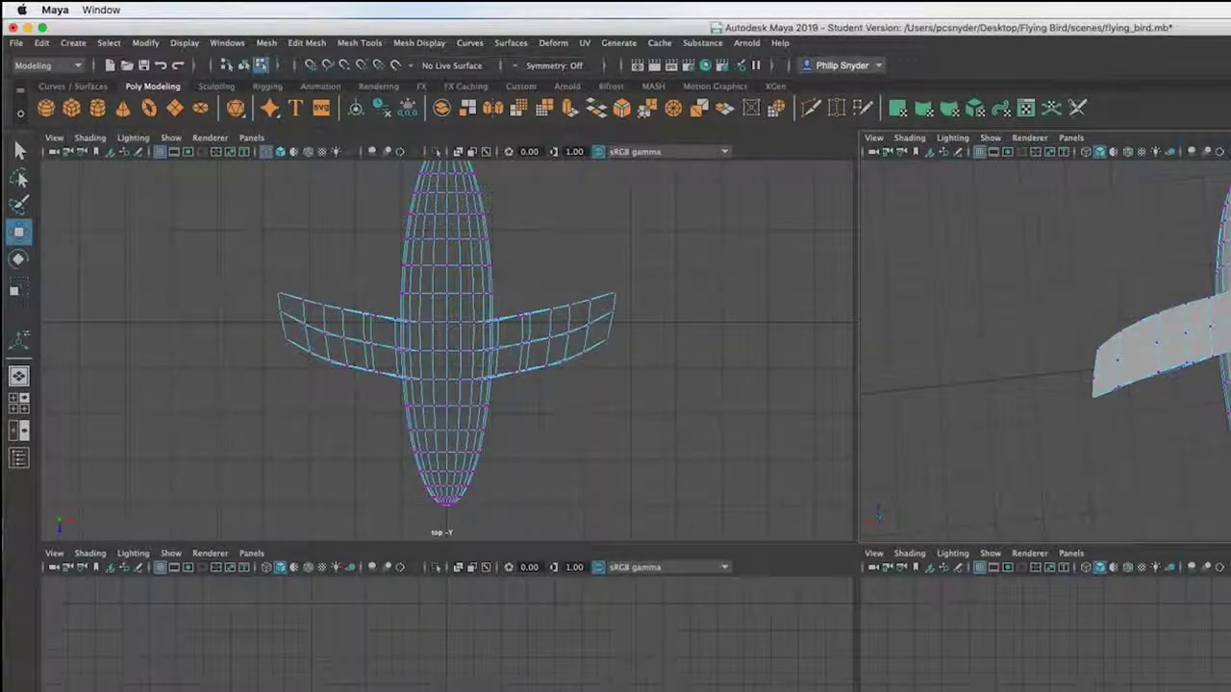
key("space")
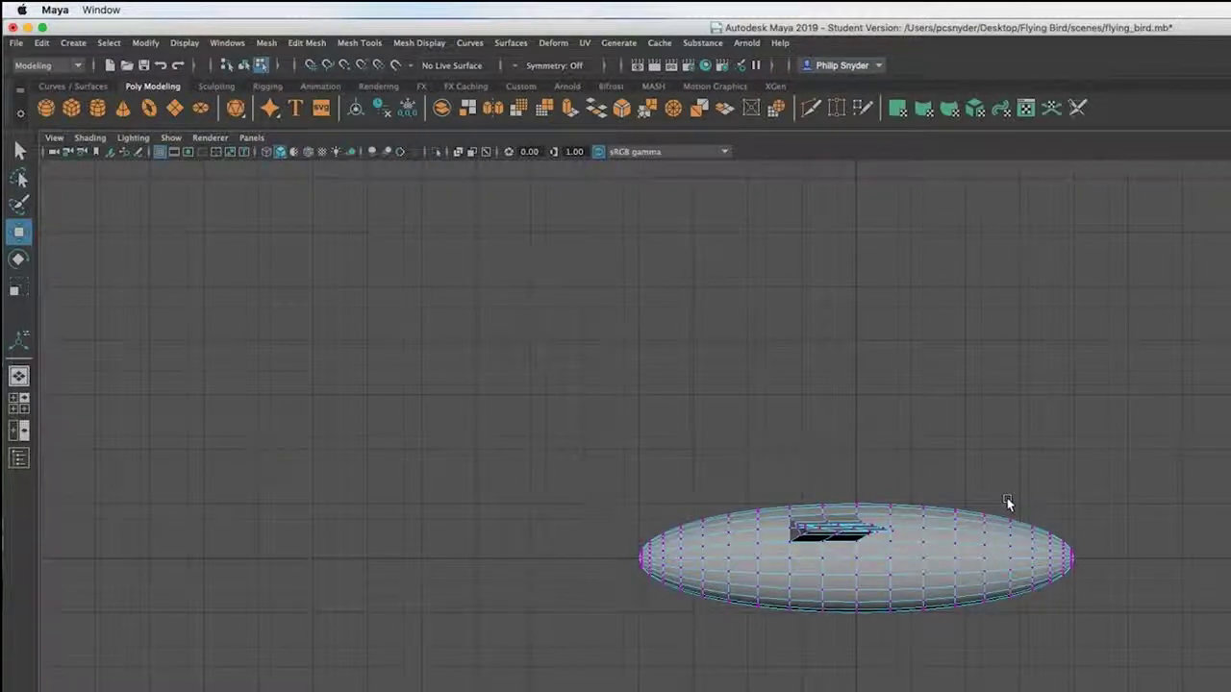
scroll(962, 531, "up", 2)
scroll(961, 532, "up", 6)
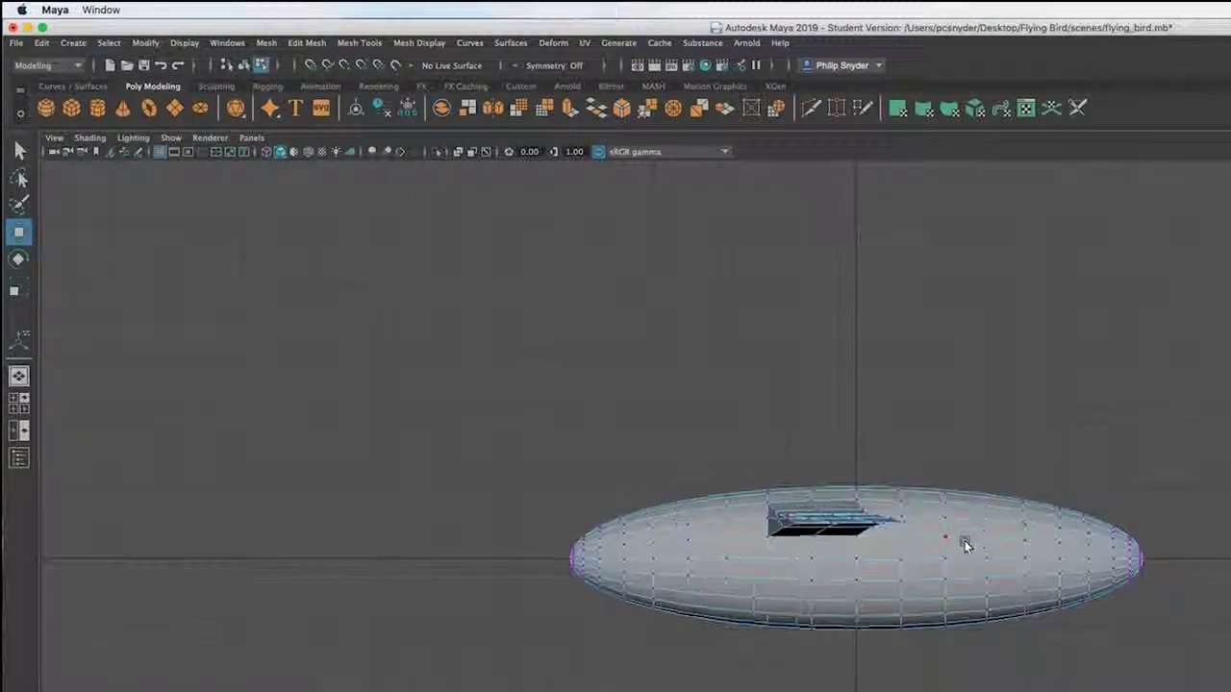
scroll(957, 539, "up", 4)
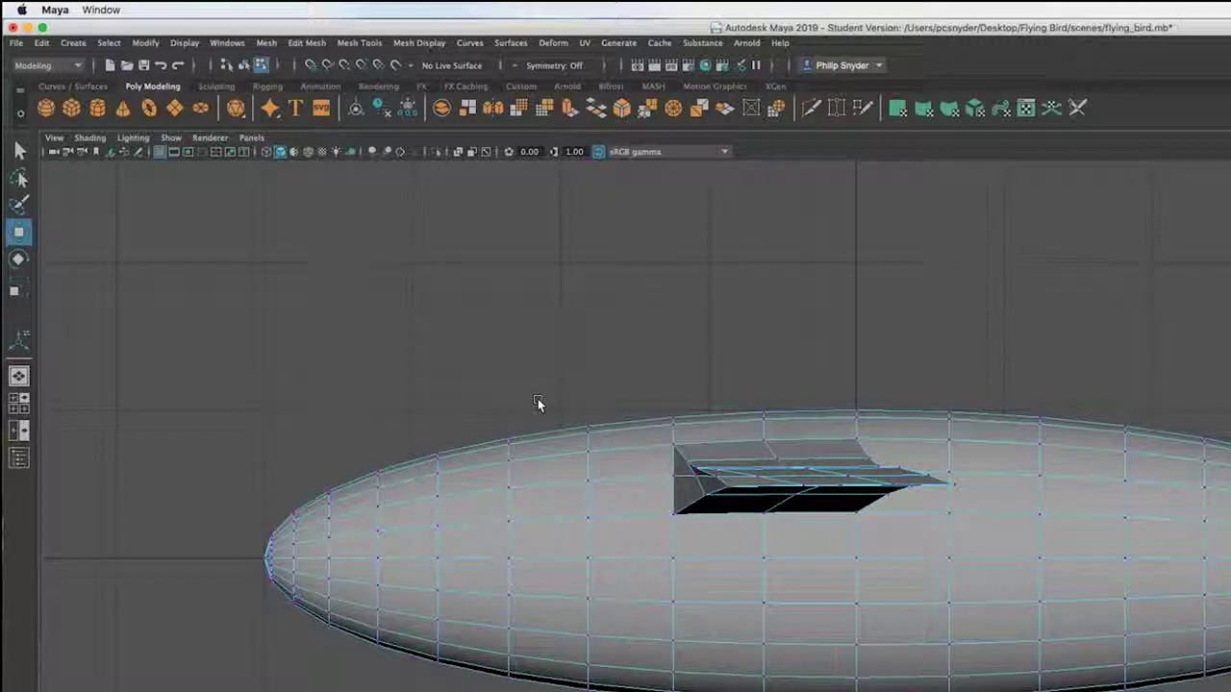
key("4")
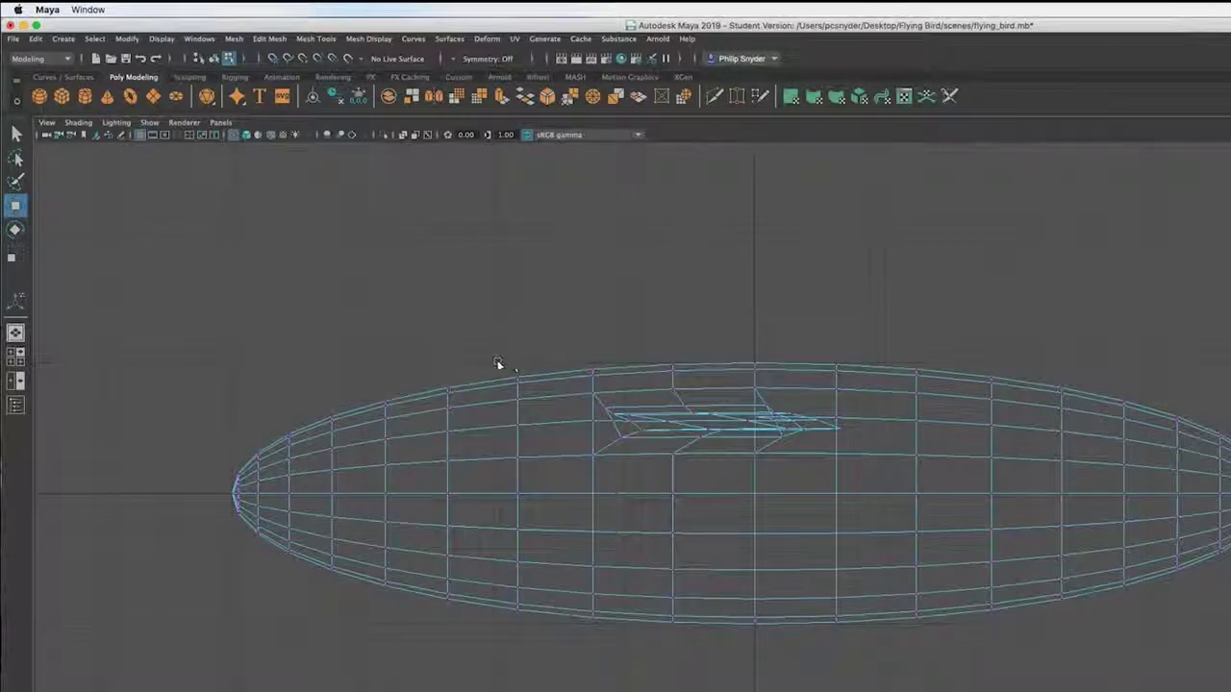
Select the vertex ring just ahead of the wings and scale it down uniformly to form the bird's neck.
left_click_drag(495, 356, 556, 668)
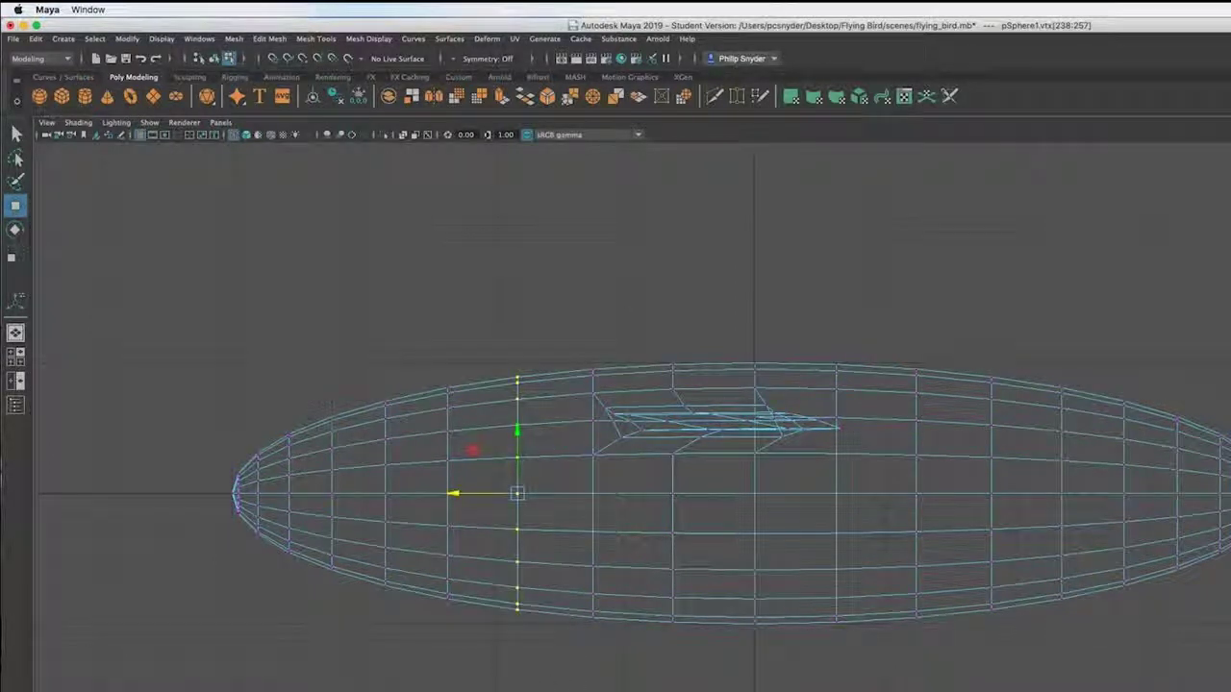
key("r")
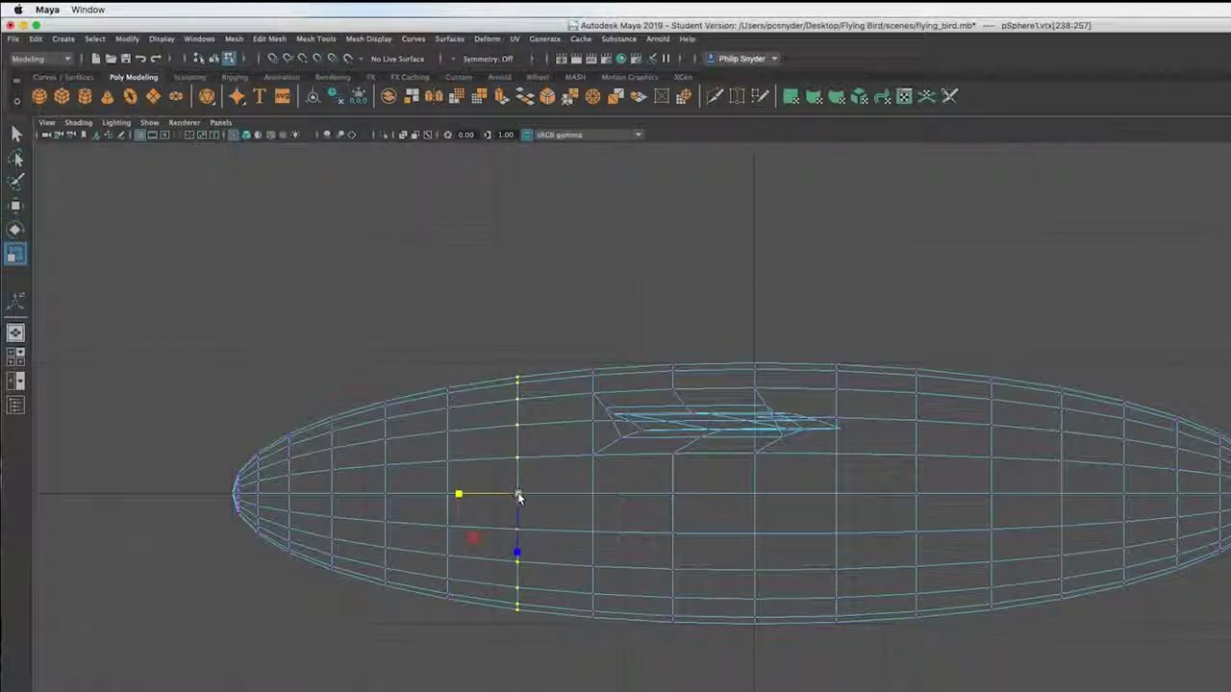
left_click_drag(518, 496, 476, 507)
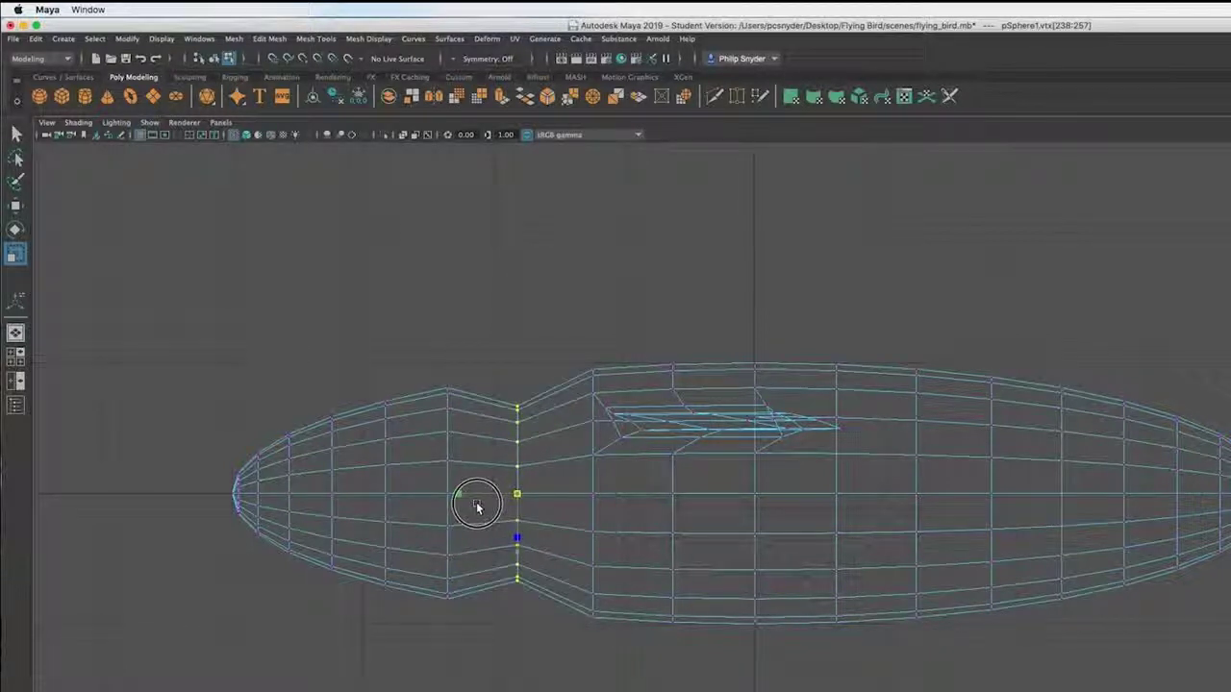
Select the nose tip with the four foremost vertex rings of the head and scale them down uniformly into a beak.
left_click(318, 608)
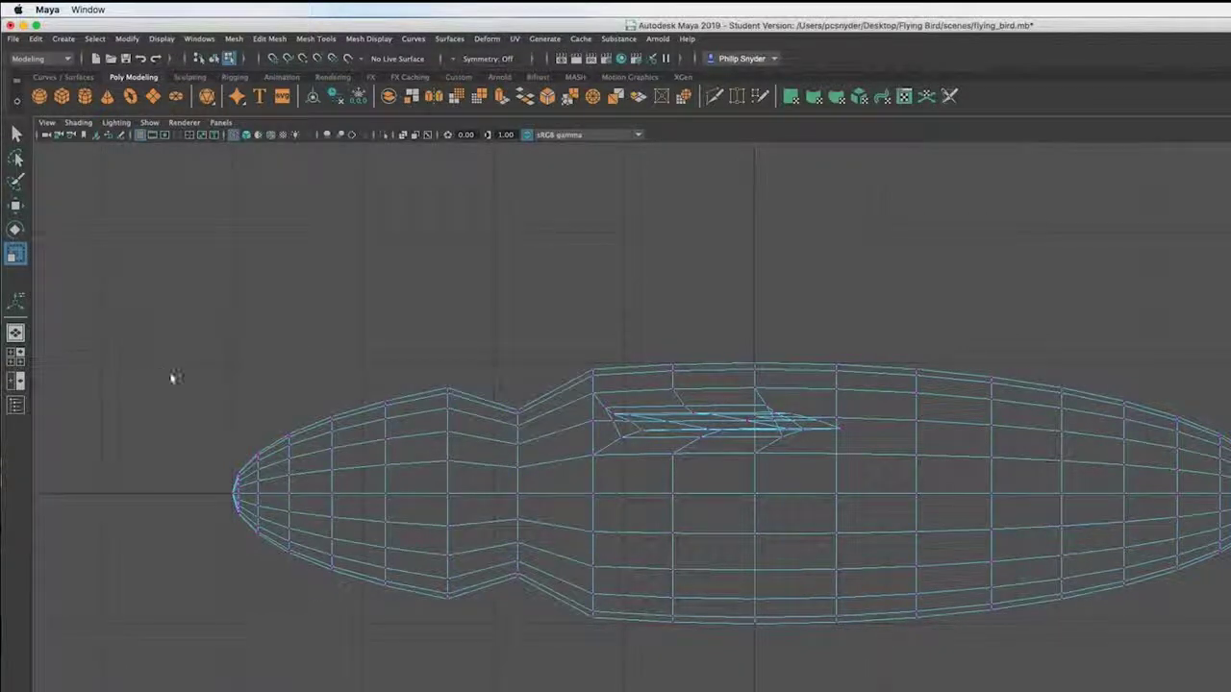
left_click_drag(155, 385, 340, 589)
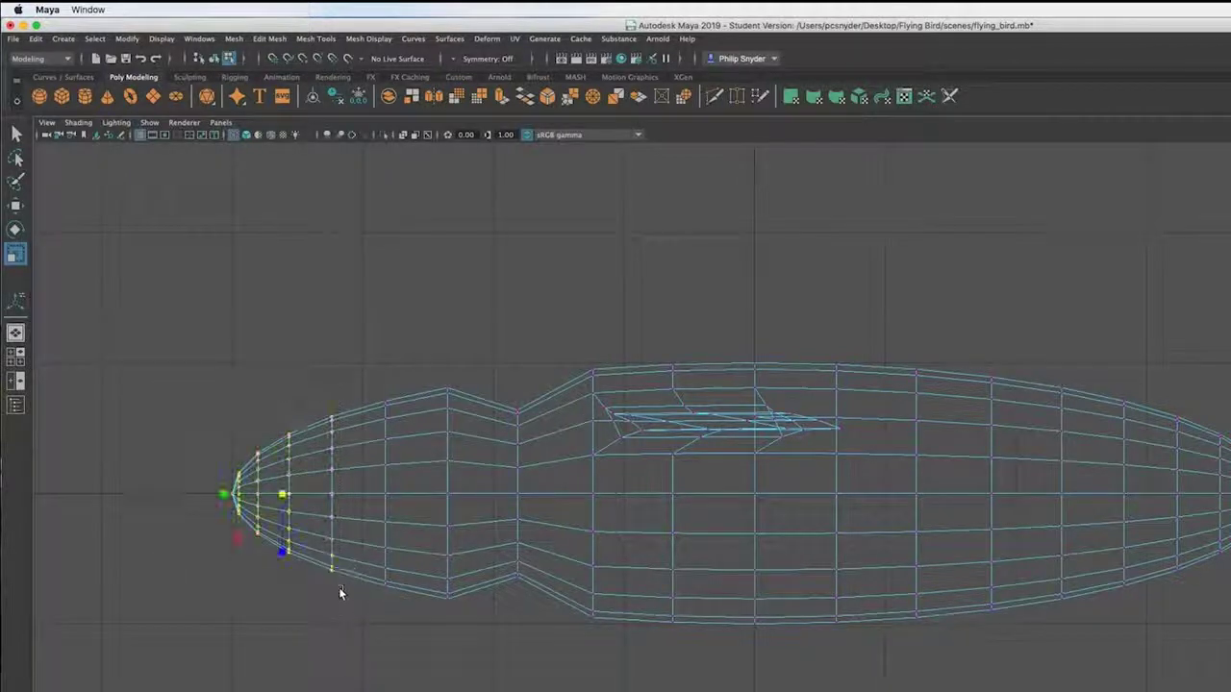
left_click_drag(282, 495, 227, 514)
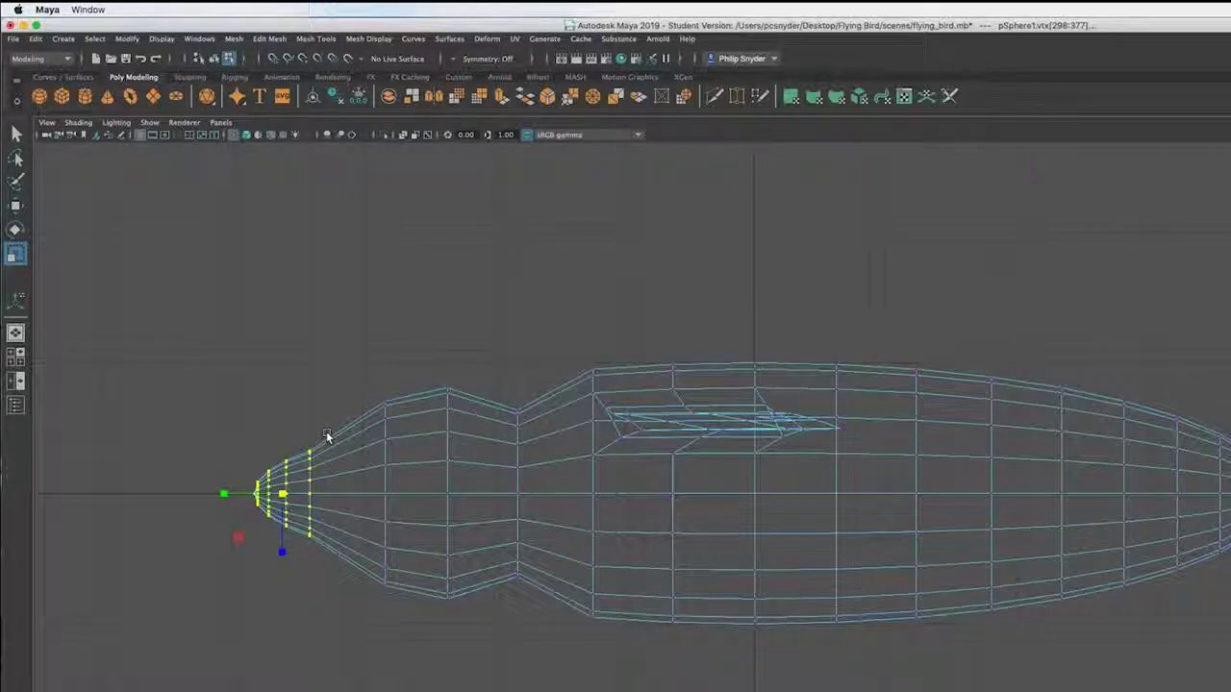
Deselect the two rearmost beak rings one at a time, moving the remaining beak vertices slightly forward in positive Z after each.
left_click_drag(324, 432, 300, 571, "ctrl")
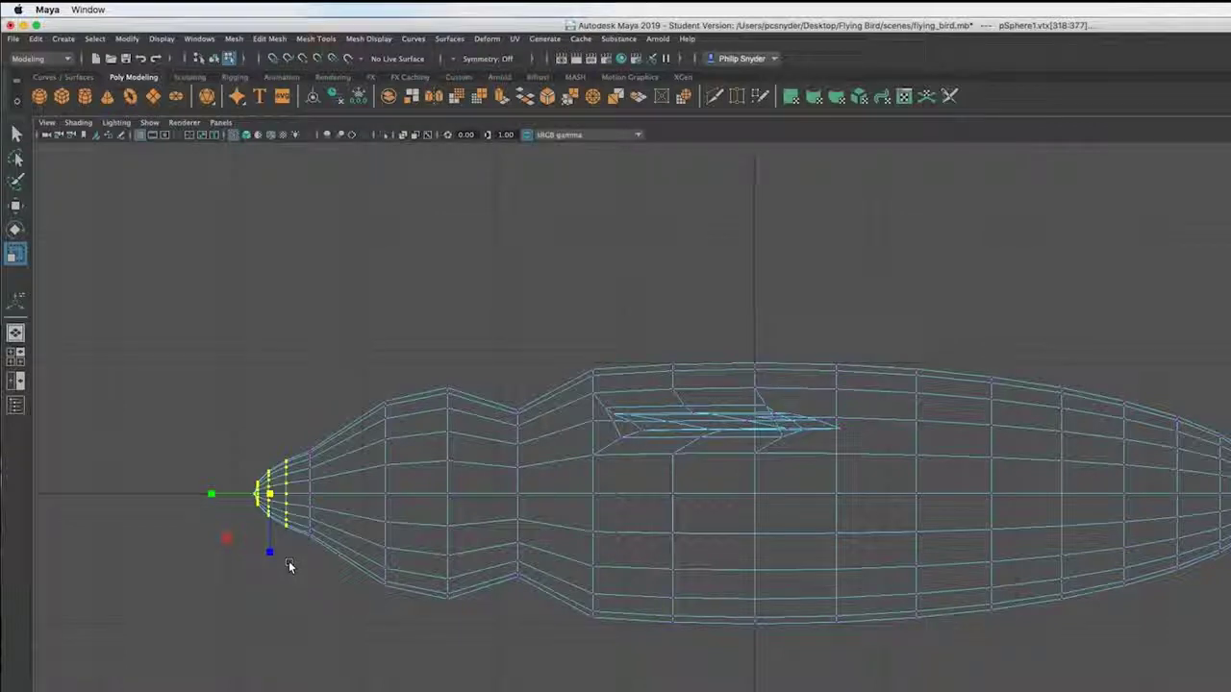
key("w")
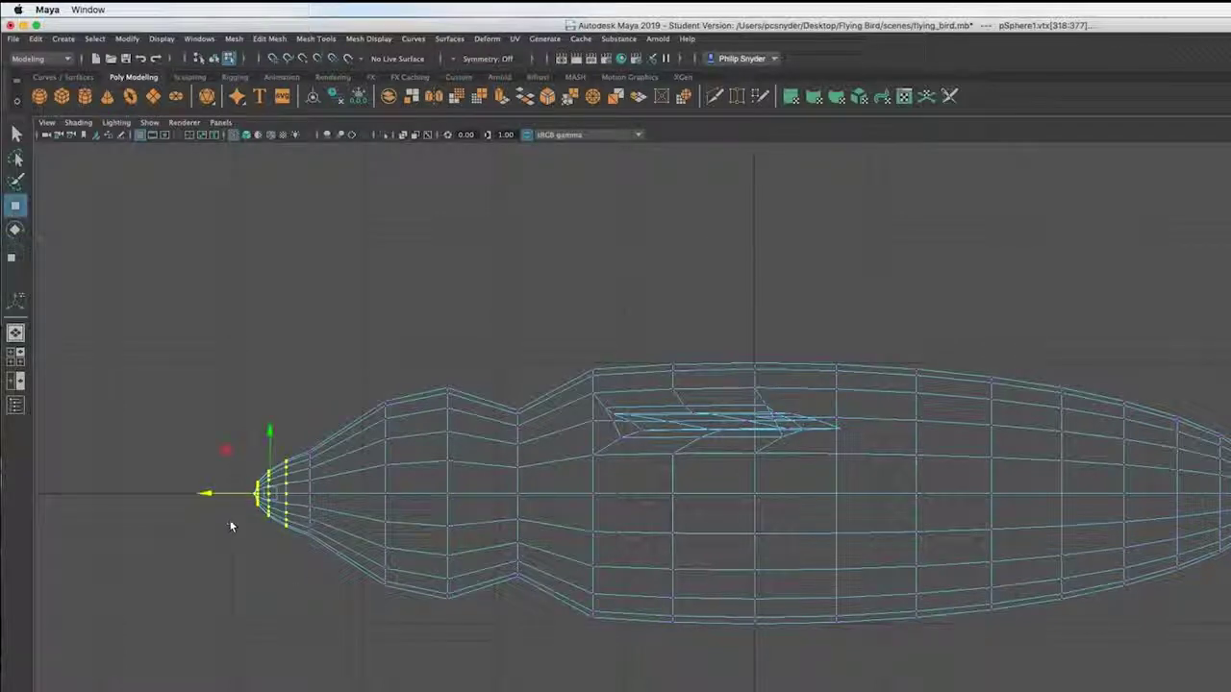
left_click_drag(211, 500, 205, 497)
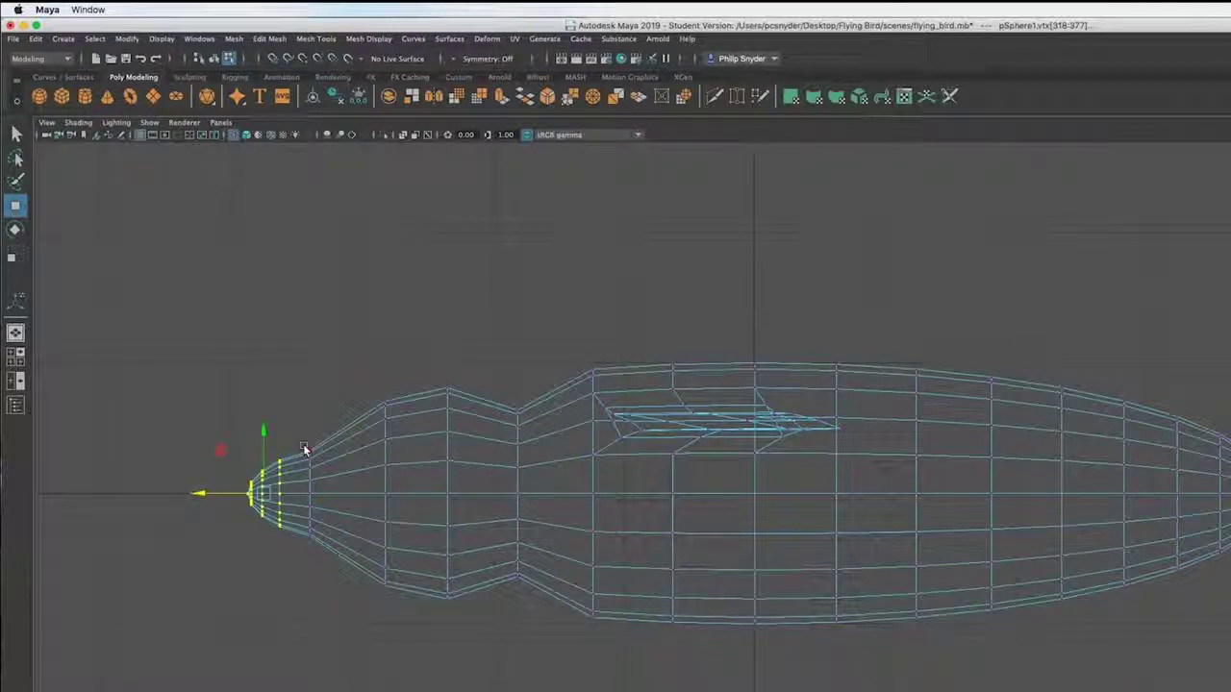
left_click_drag(302, 448, 271, 540)
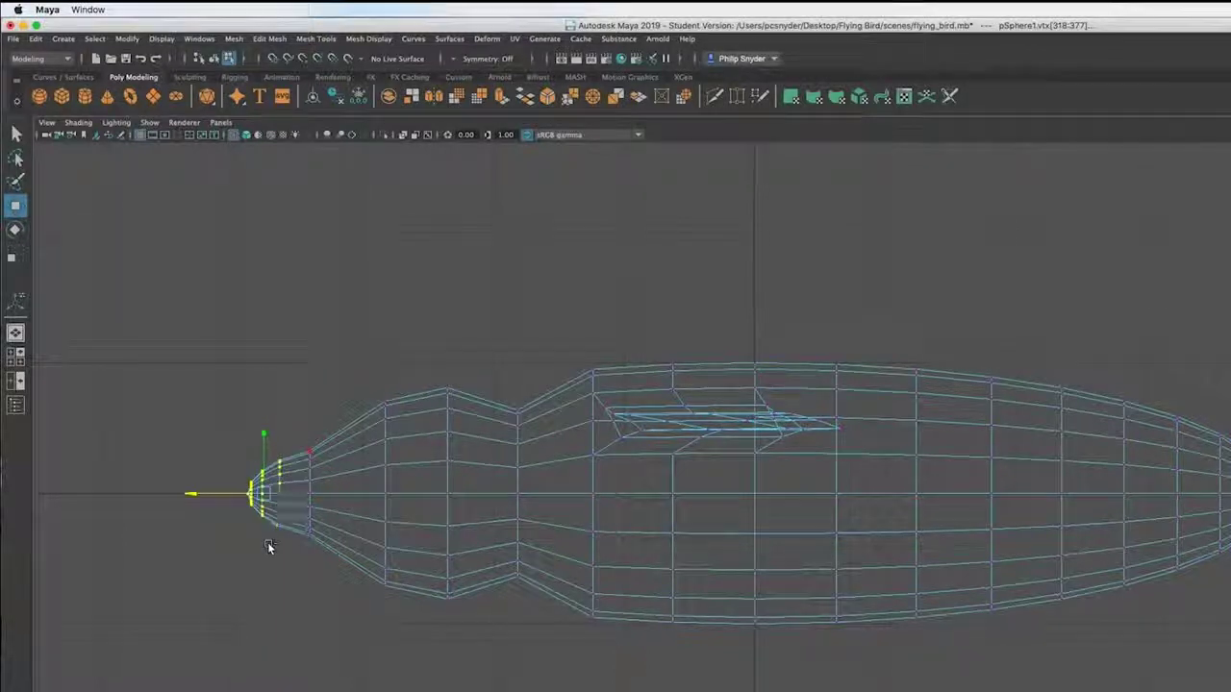
left_click_drag(188, 496, 184, 496)
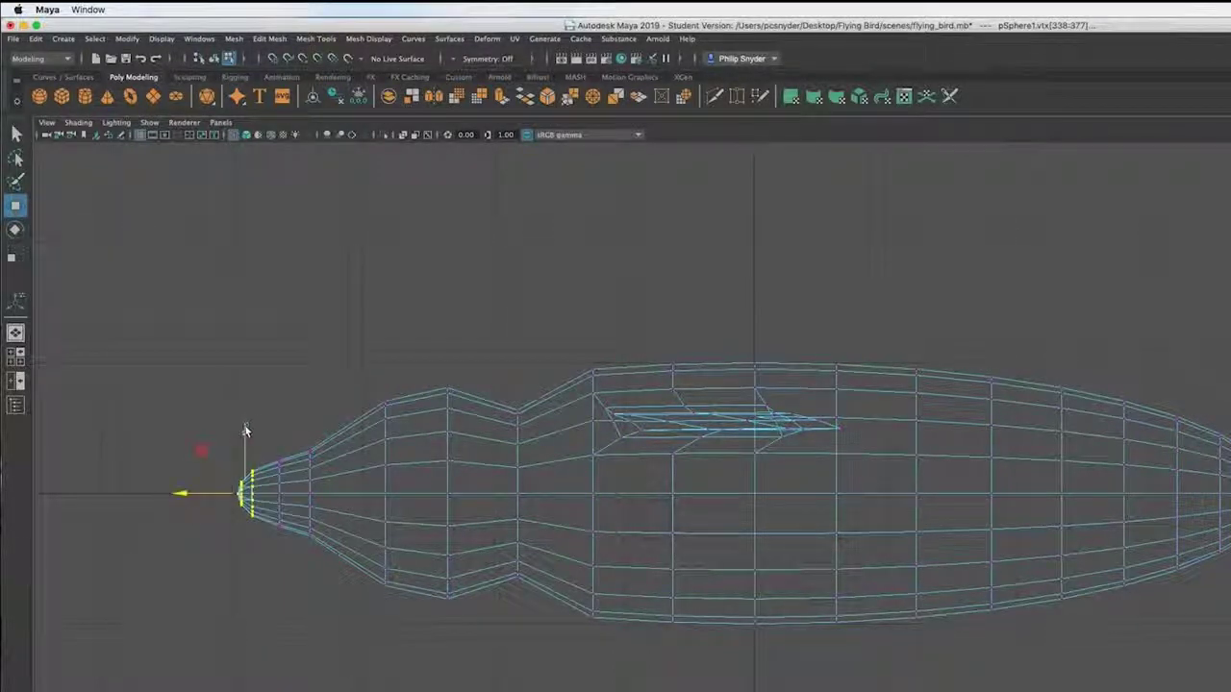
Lower the two foremost beak rings slightly, deselect the rear one, and move the remaining tip vertices forward in positive Z and slightly down.
left_click_drag(245, 431, 243, 433)
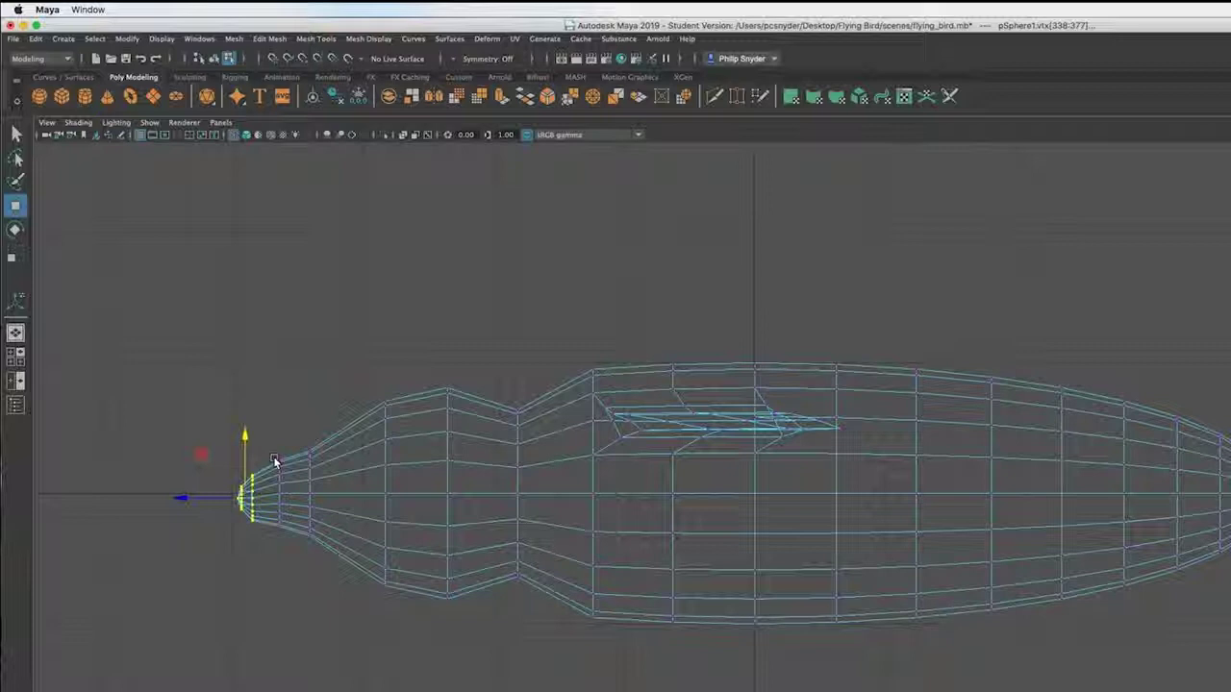
left_click_drag(271, 446, 247, 546)
left_click_drag(177, 499, 165, 500)
left_click_drag(225, 440, 224, 441)
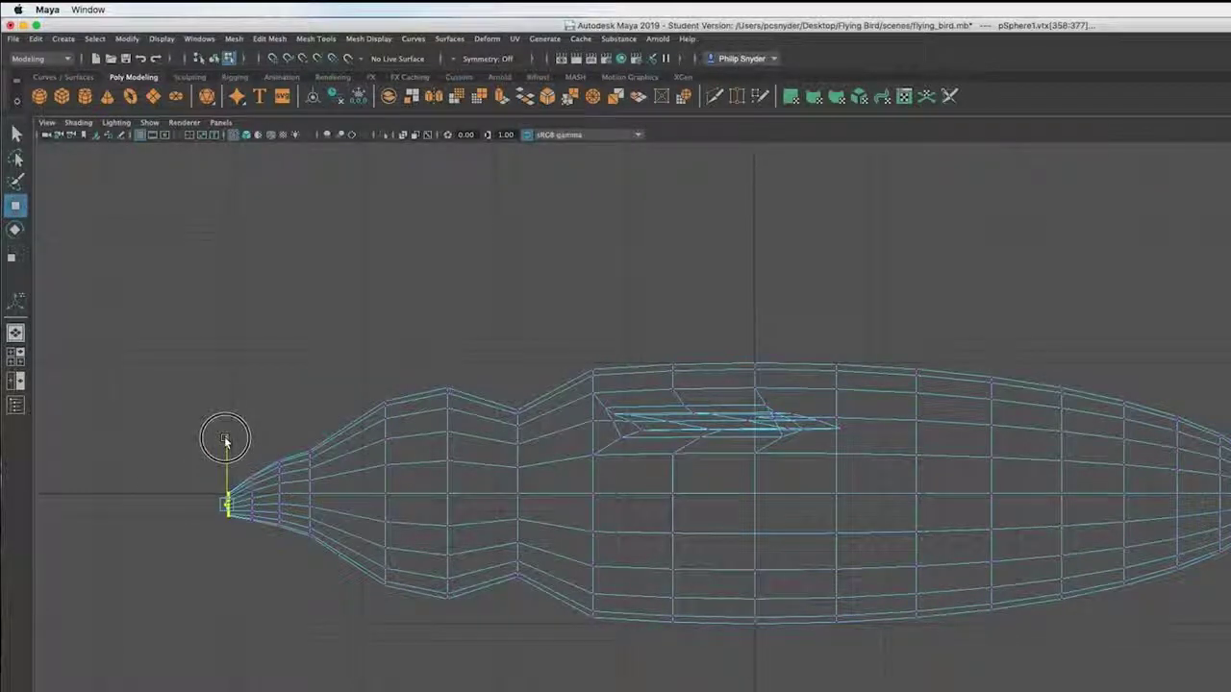
left_click_drag(159, 503, 148, 504)
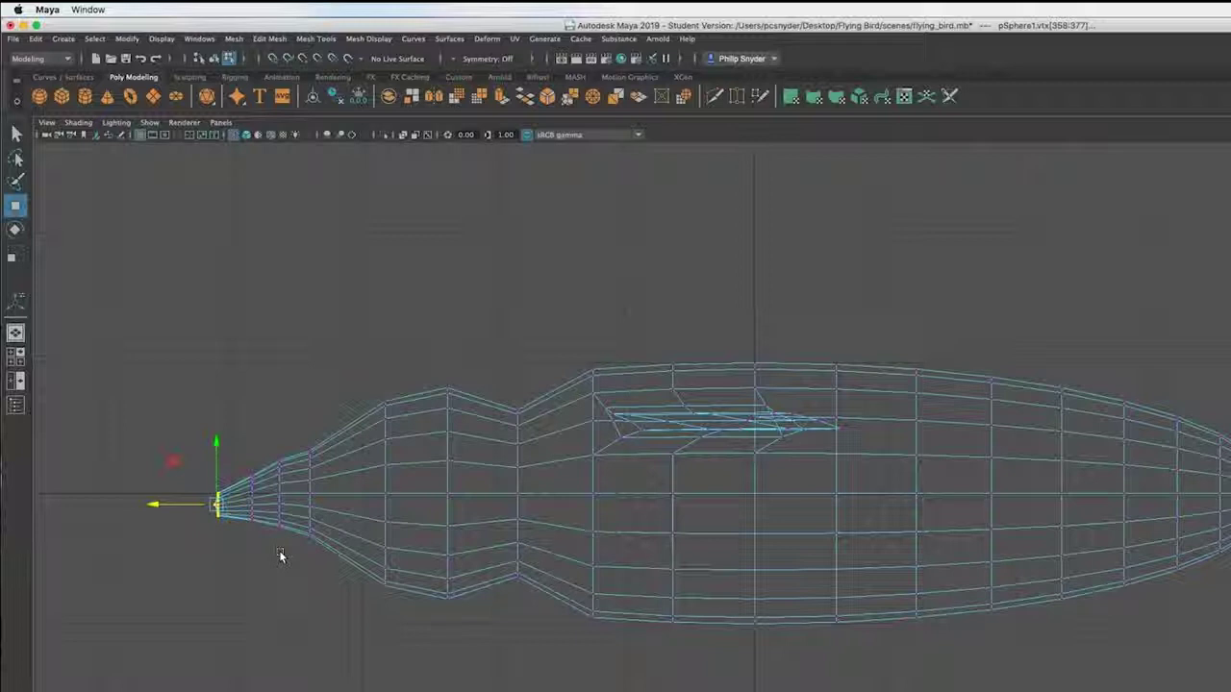
Scale the beak tip vertices down uniformly to a sharp point and move that point slightly down.
key("r")
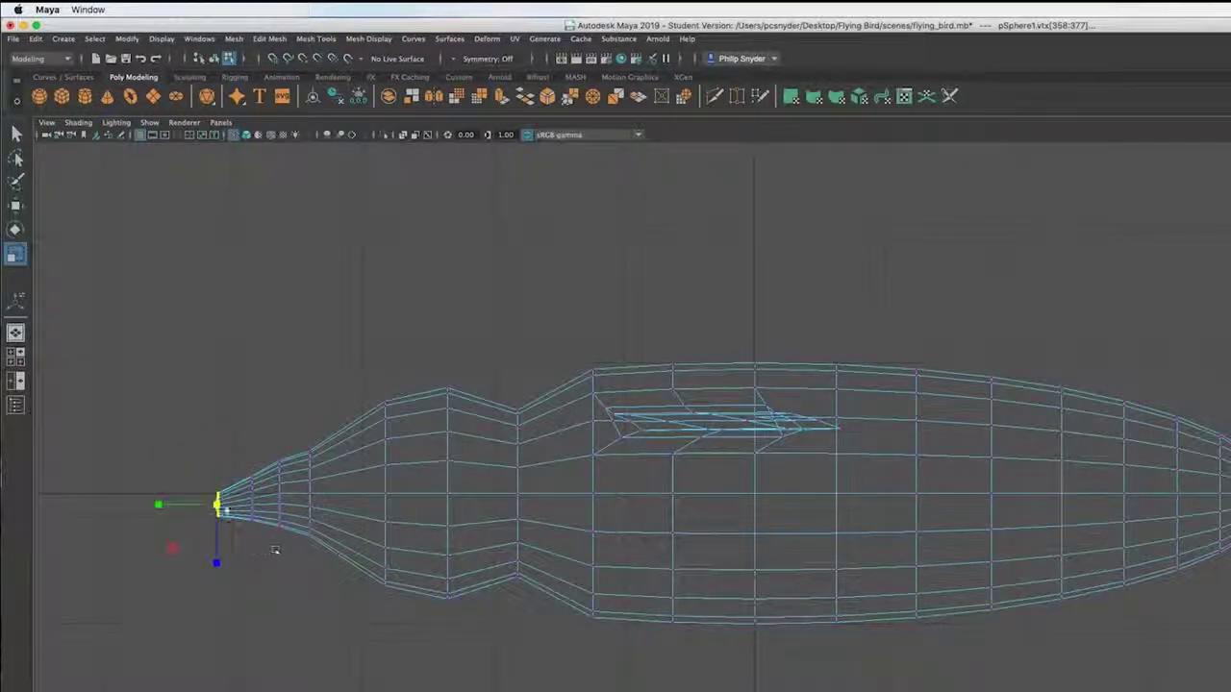
left_click_drag(217, 506, 199, 507)
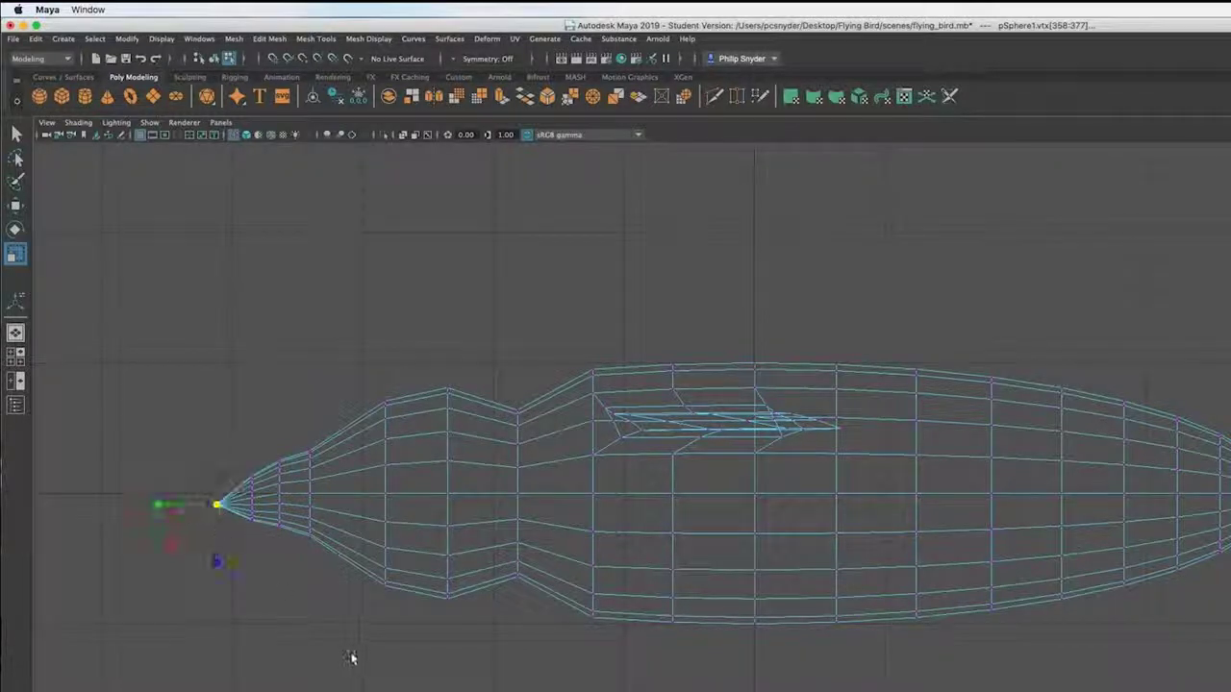
key("q")
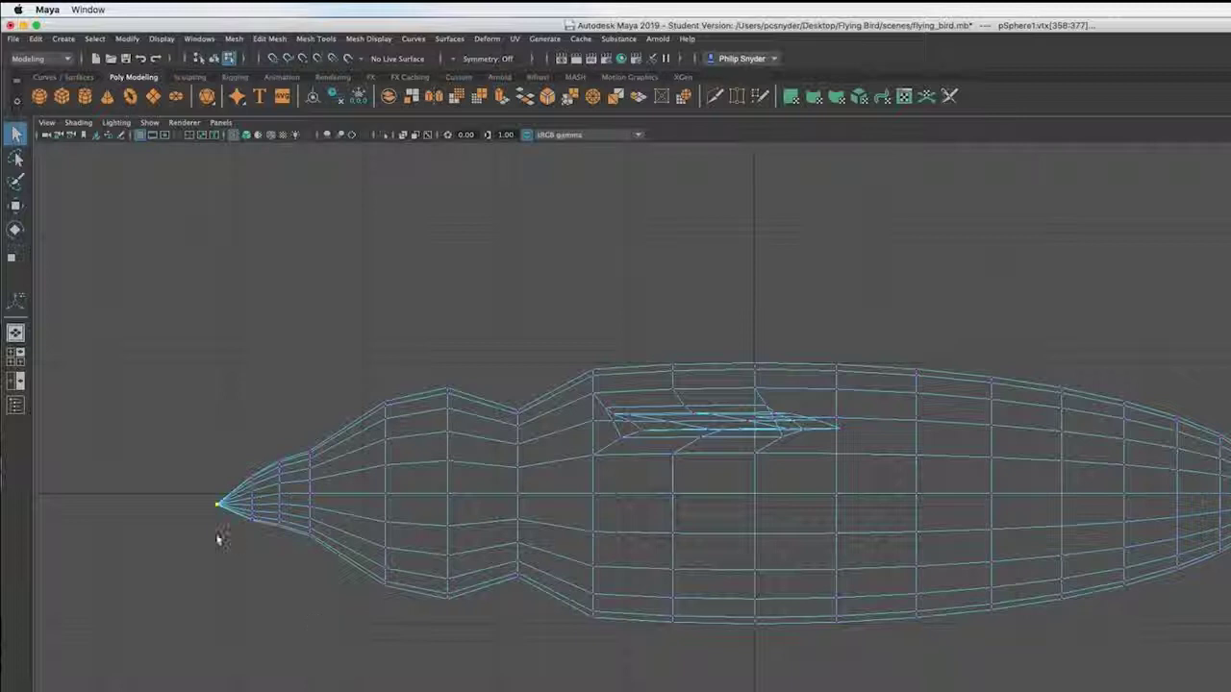
key("w")
left_click_drag(219, 441, 218, 446)
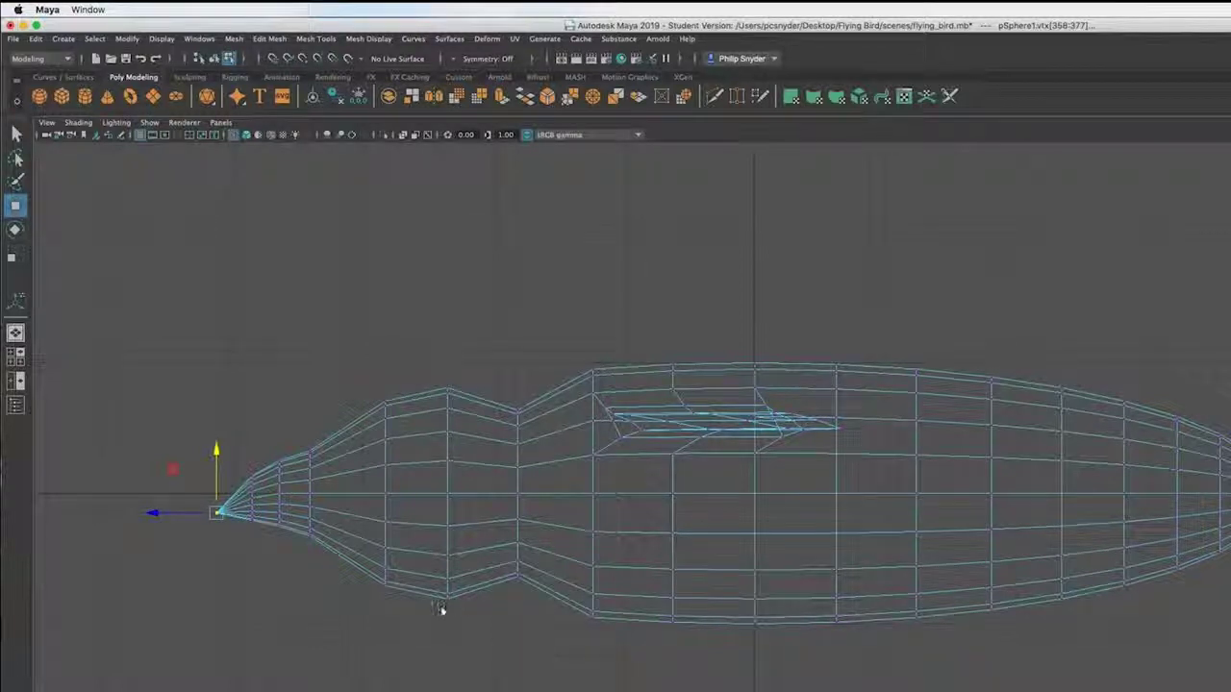
Select the neck vertex ring from the side in the full-size perspective view and move it slightly up.
key("space")
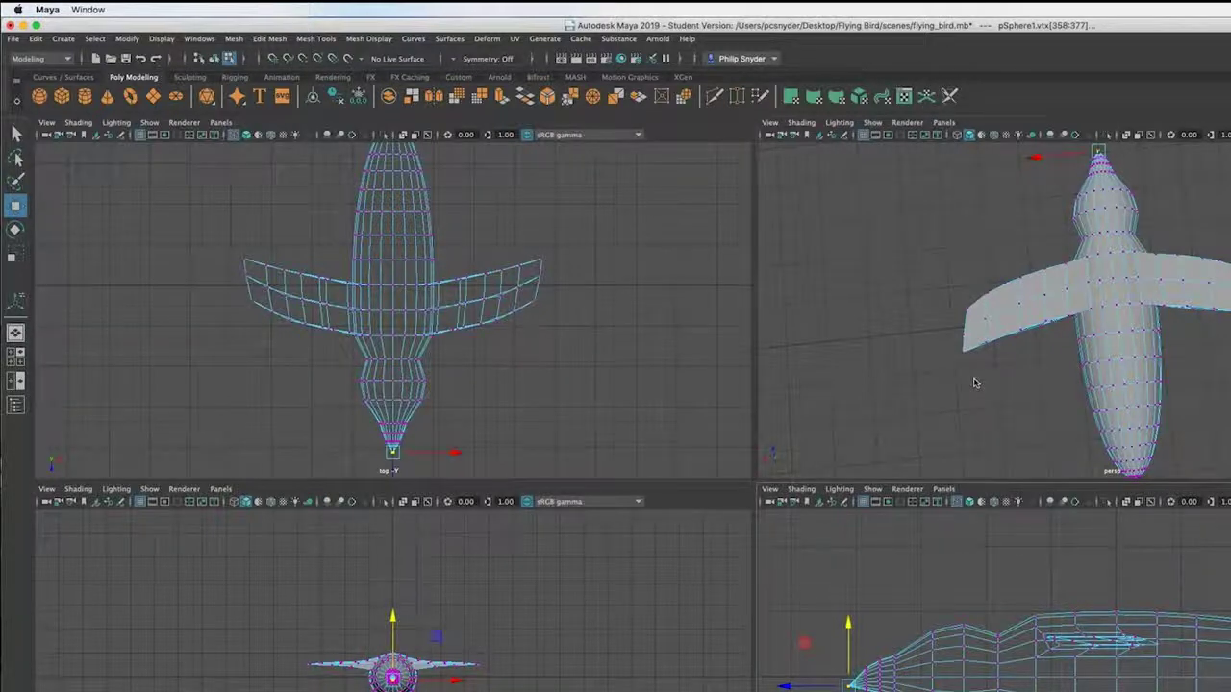
key("space")
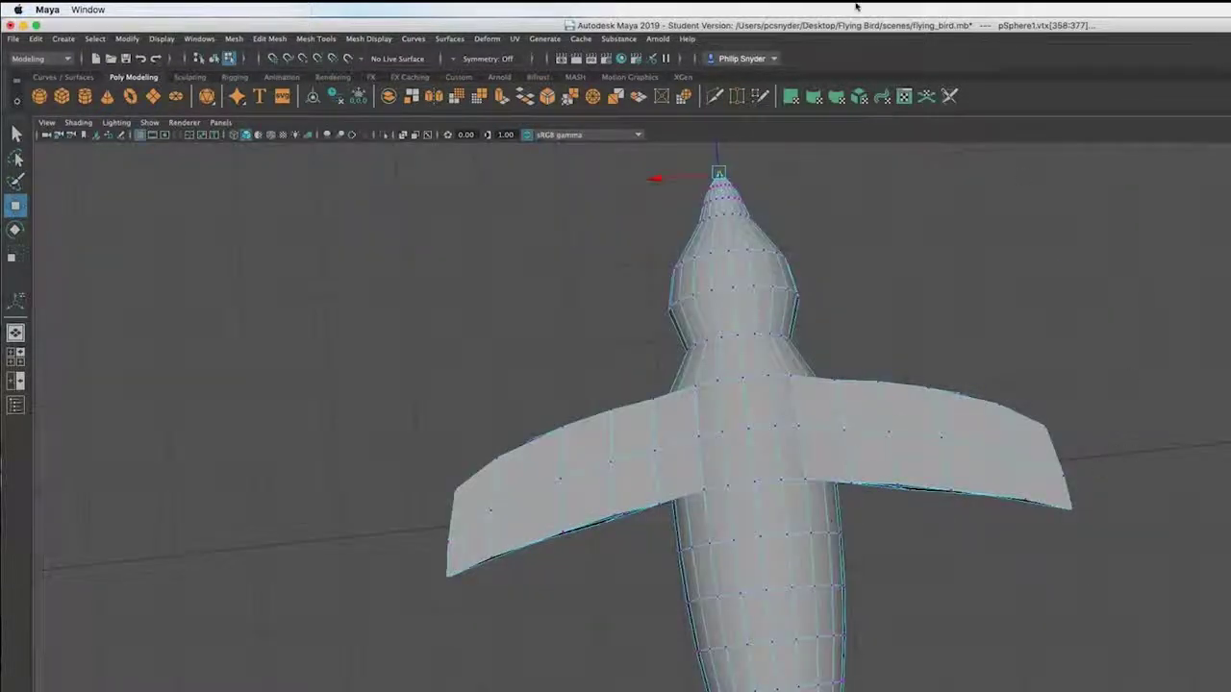
left_click(833, 260)
left_click_drag(843, 367, 1000, 273, "alt")
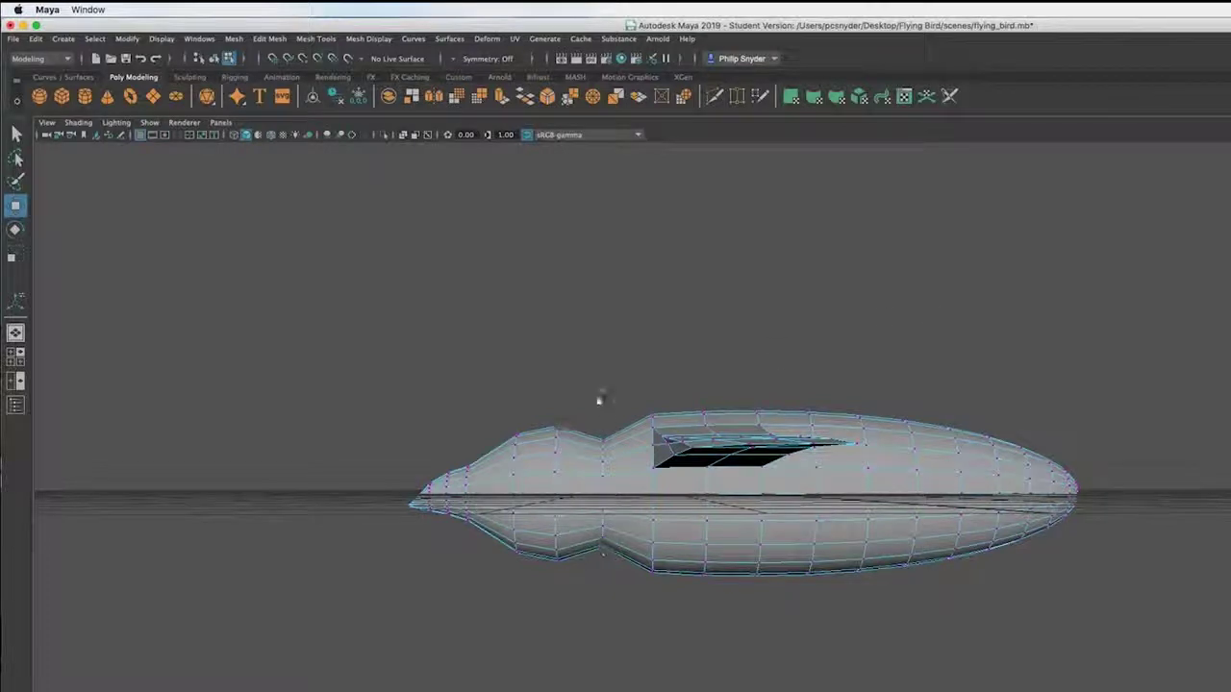
left_click_drag(616, 420, 585, 585)
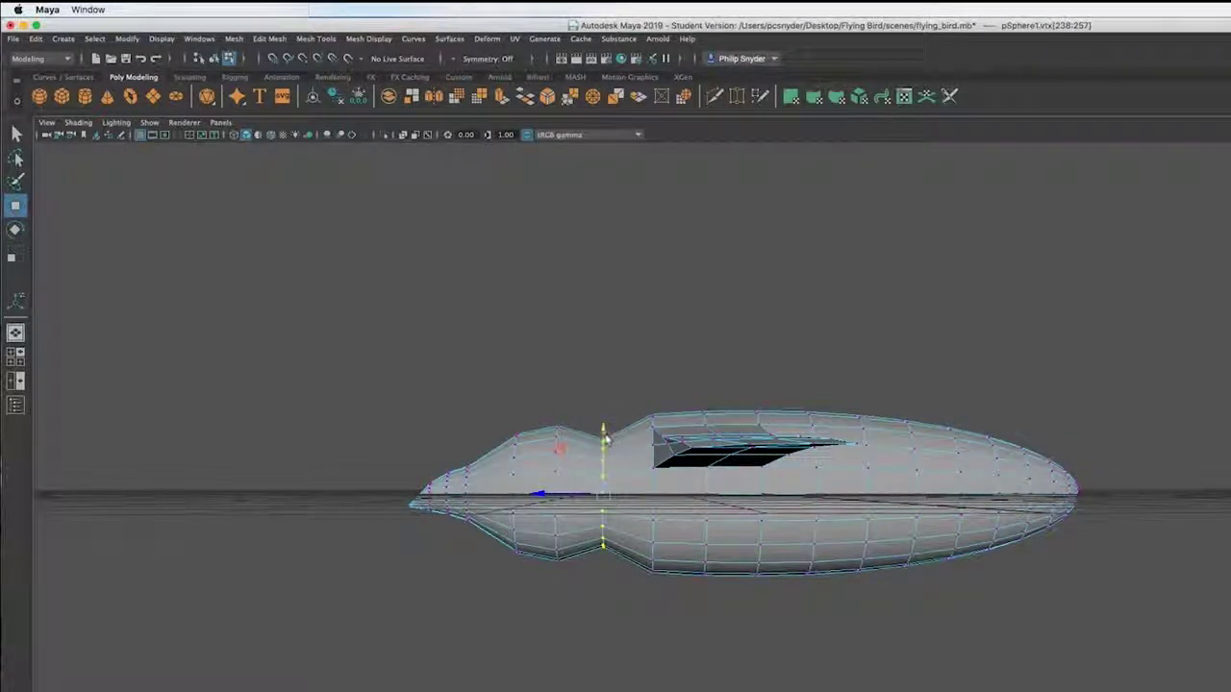
left_click_drag(603, 432, 603, 425)
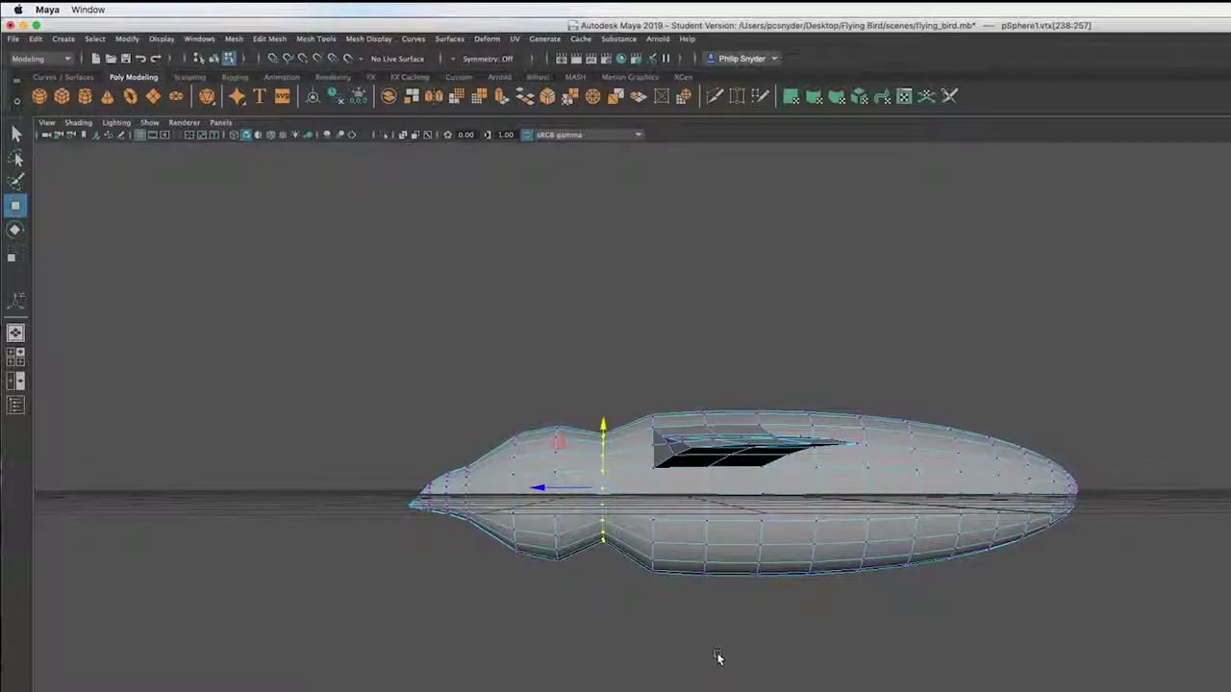
left_click(604, 424)
Clear the vertex selection and save the scene, accepting the student version notice.
left_click(911, 685)
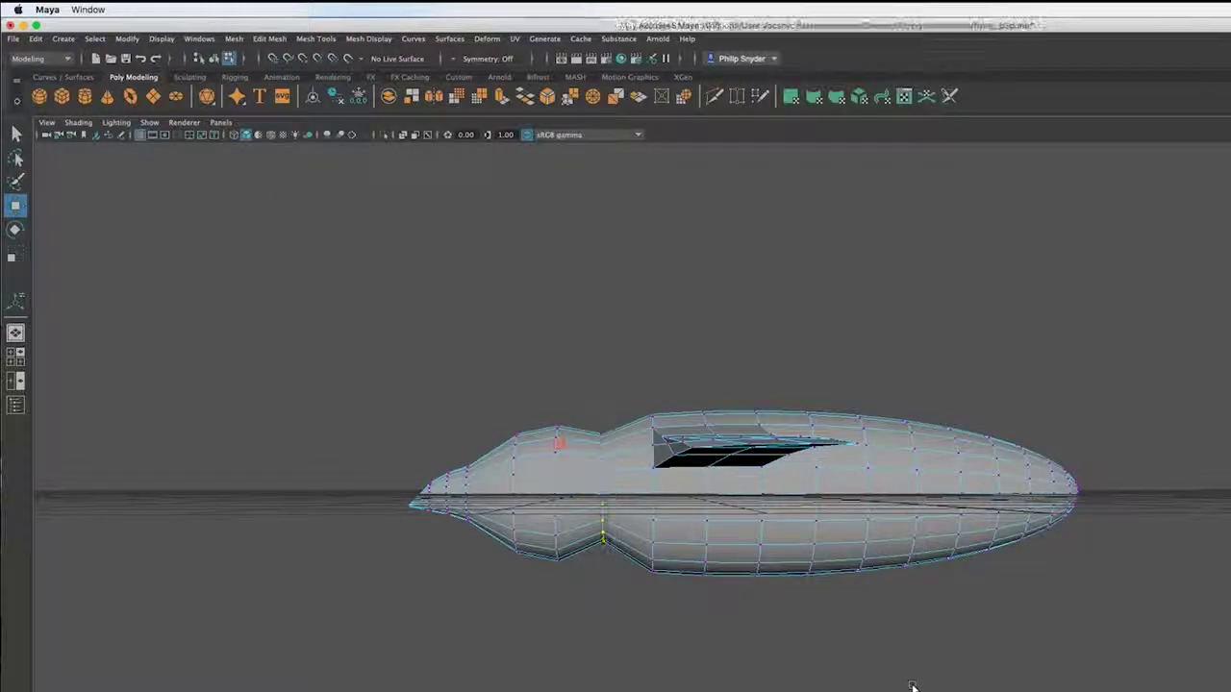
key("super+s")
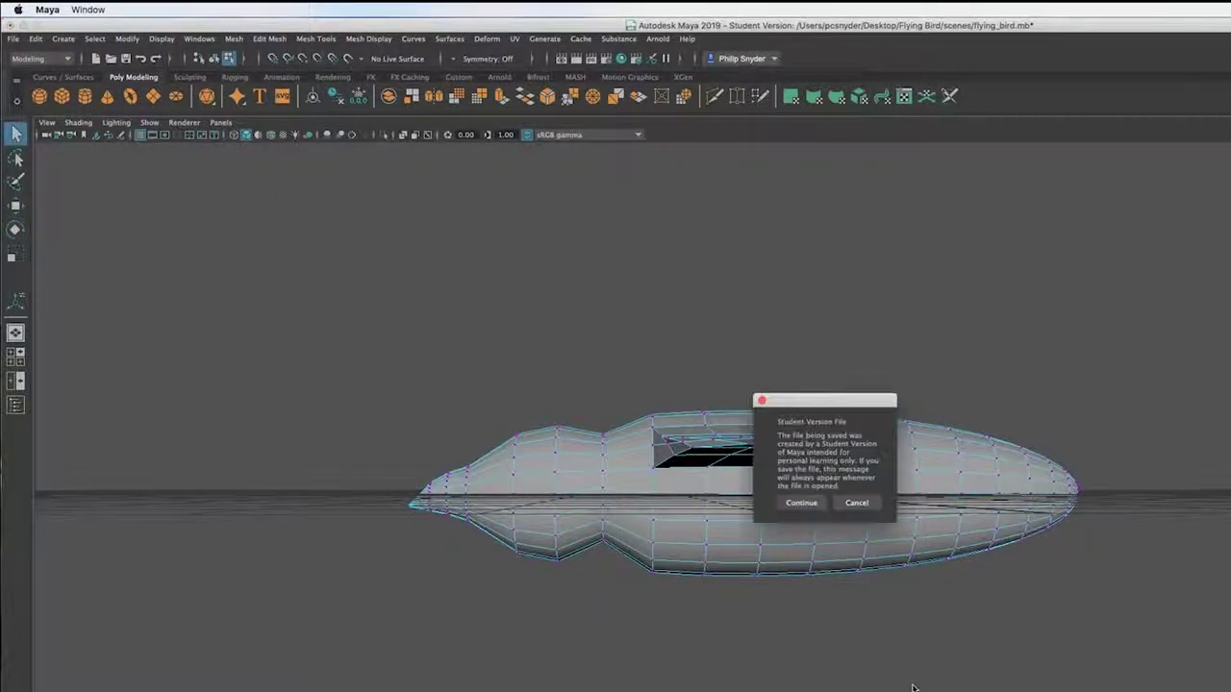
key("Return")
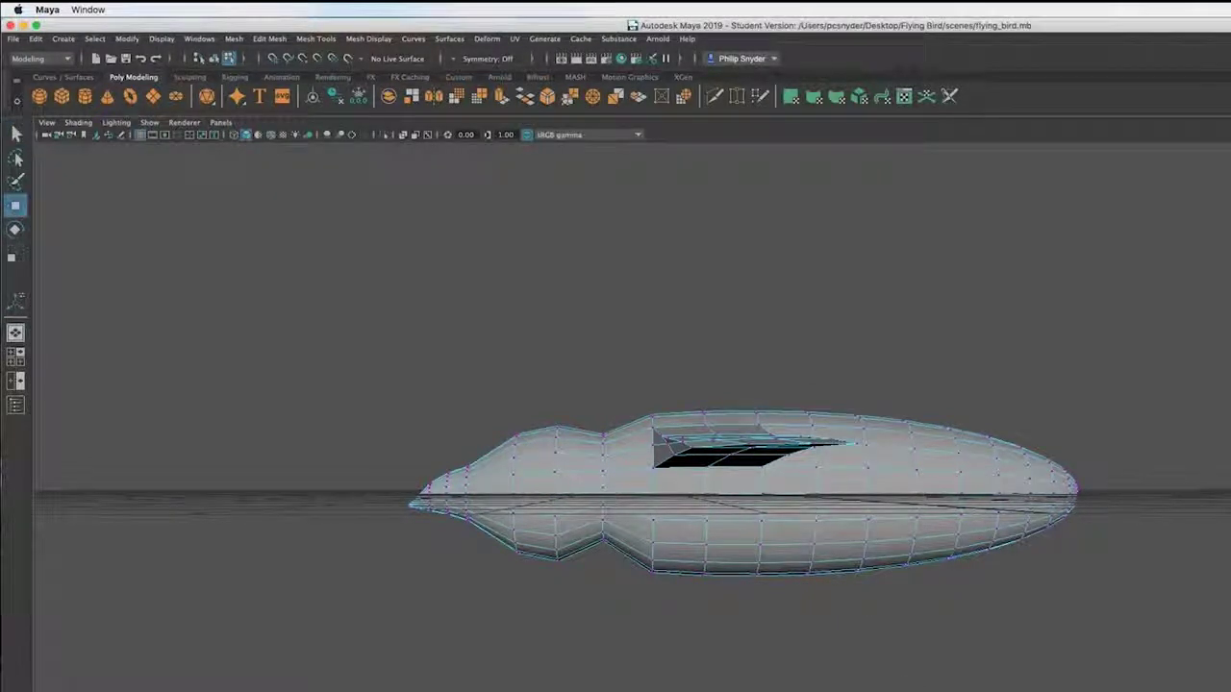
Show the perspective view as wireframe and select all the body vertex rings behind the wings down to the tail end.
left_click_drag(918, 679, 880, 671, "alt")
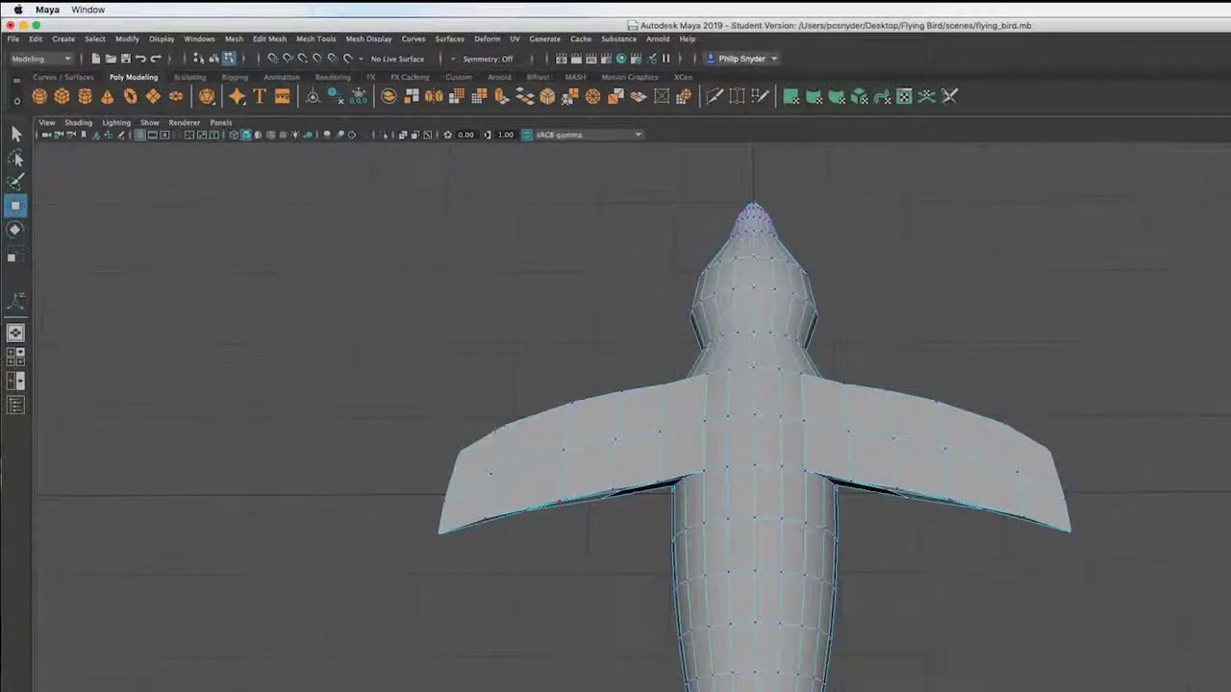
scroll(813, 663, "down", 3)
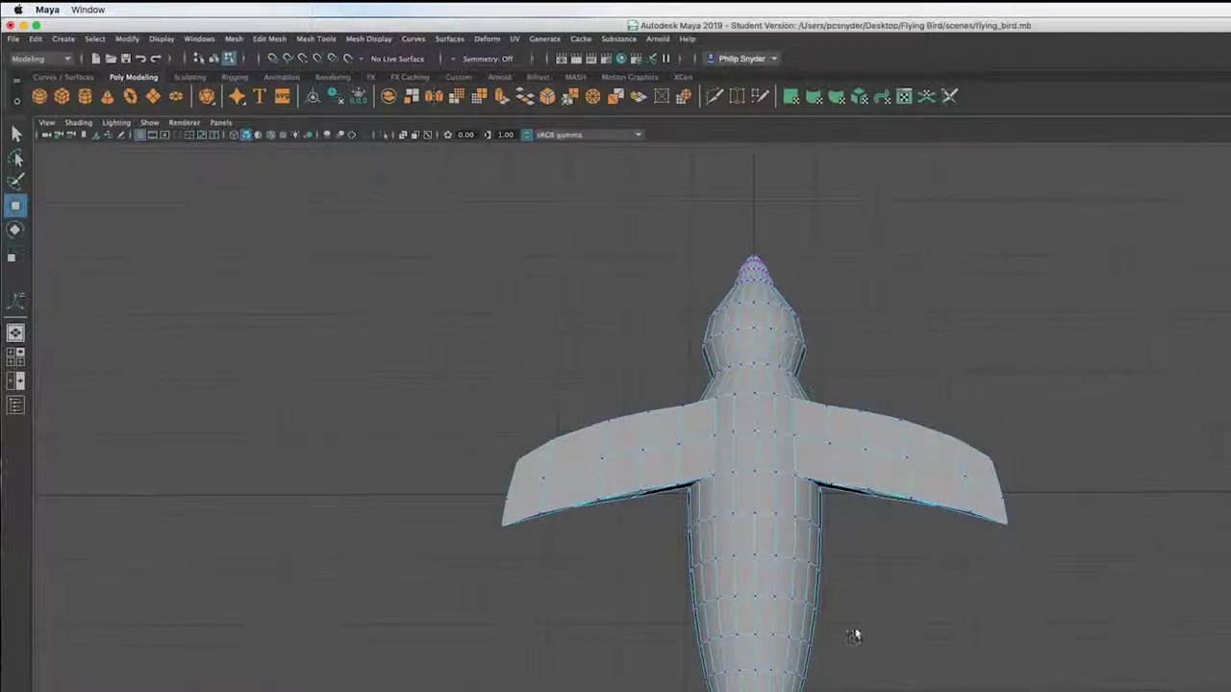
left_click_drag(851, 631, 827, 609, "alt")
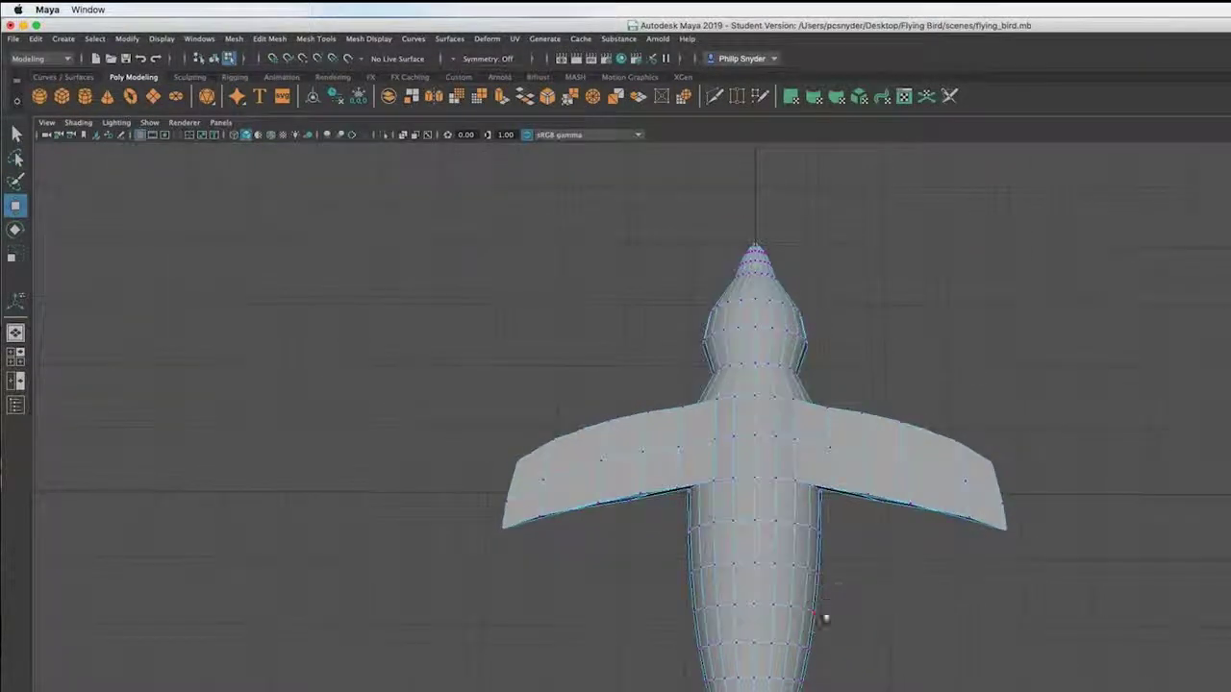
scroll(791, 546, "up", 3)
left_click_drag(805, 610, 812, 301, "alt")
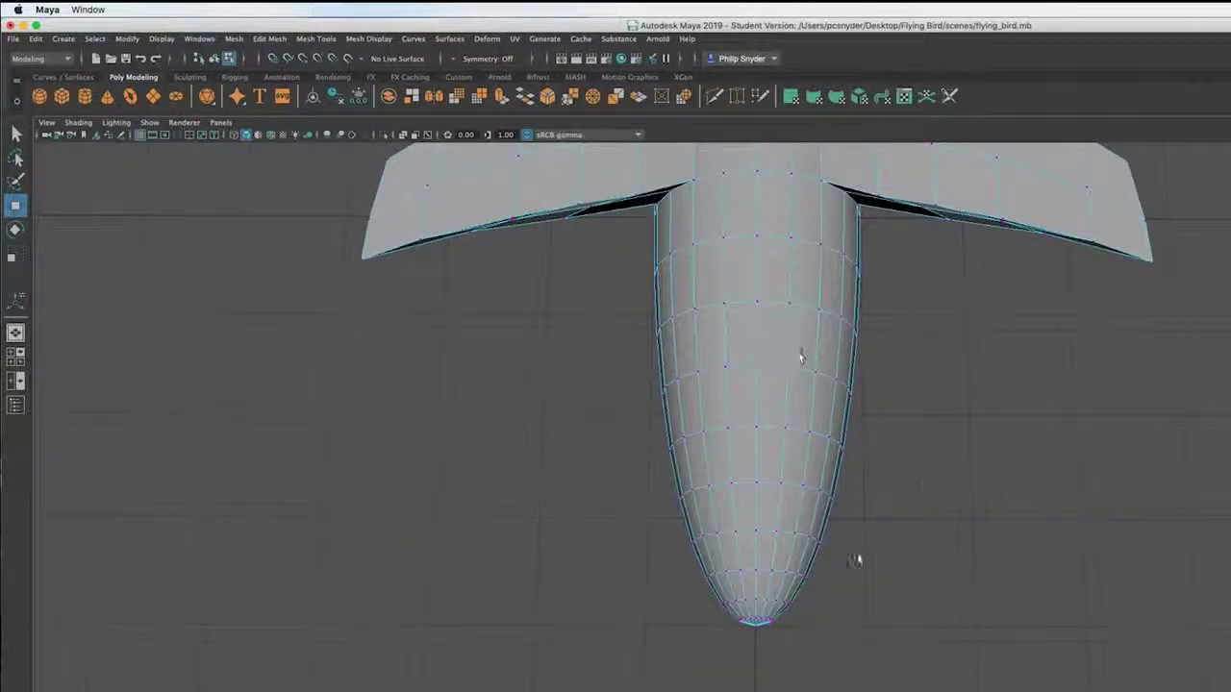
key("4")
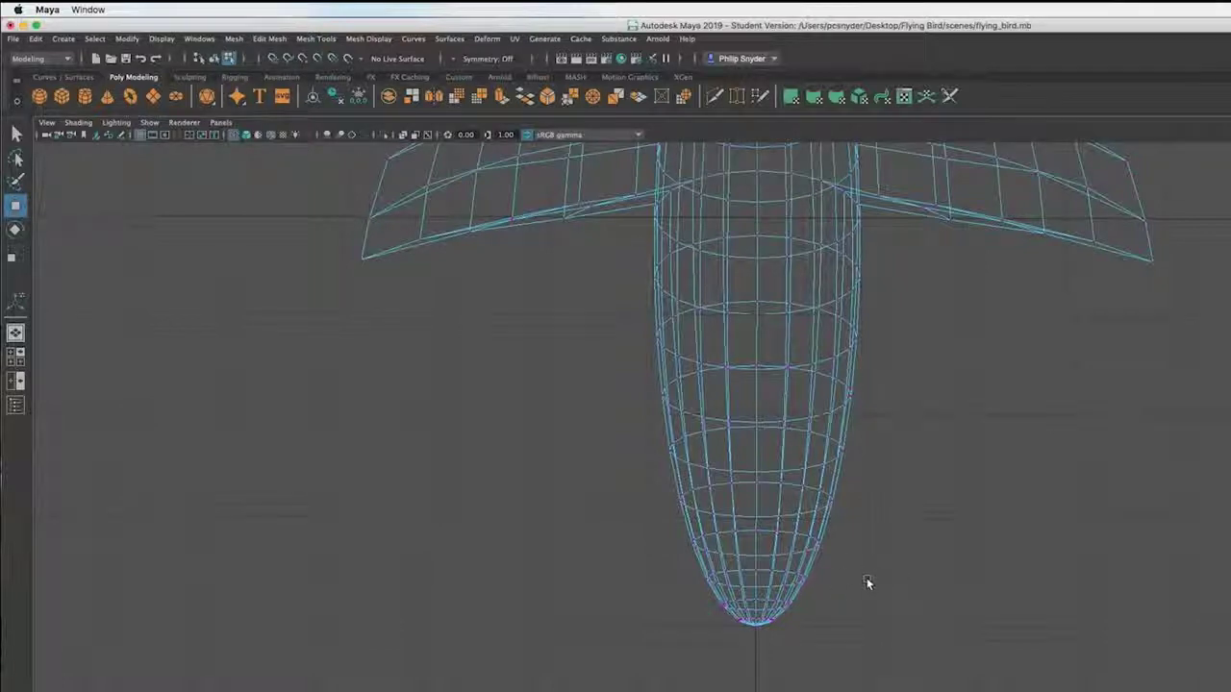
mouse_move(846, 598)
left_mouse_down("alt")
mouse_move(852, 586)
mouse_move(849, 610)
left_mouse_up("alt")
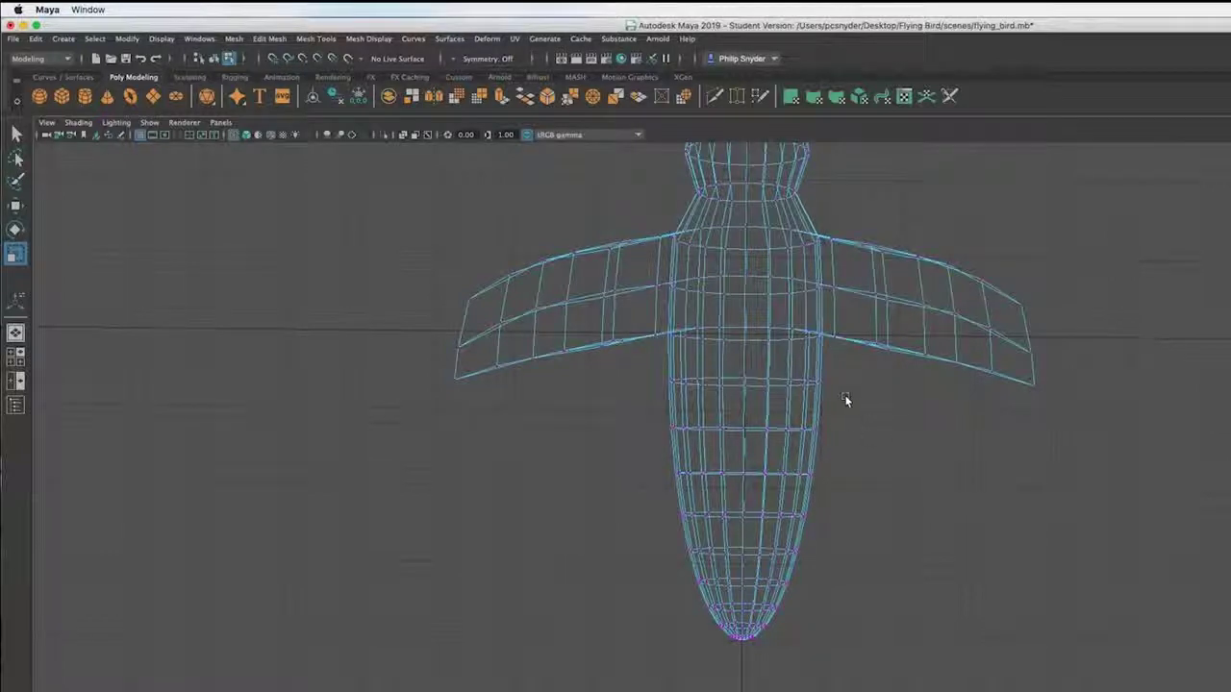
left_click_drag(850, 412, 829, 492, "alt")
left_click_drag(832, 370, 640, 673)
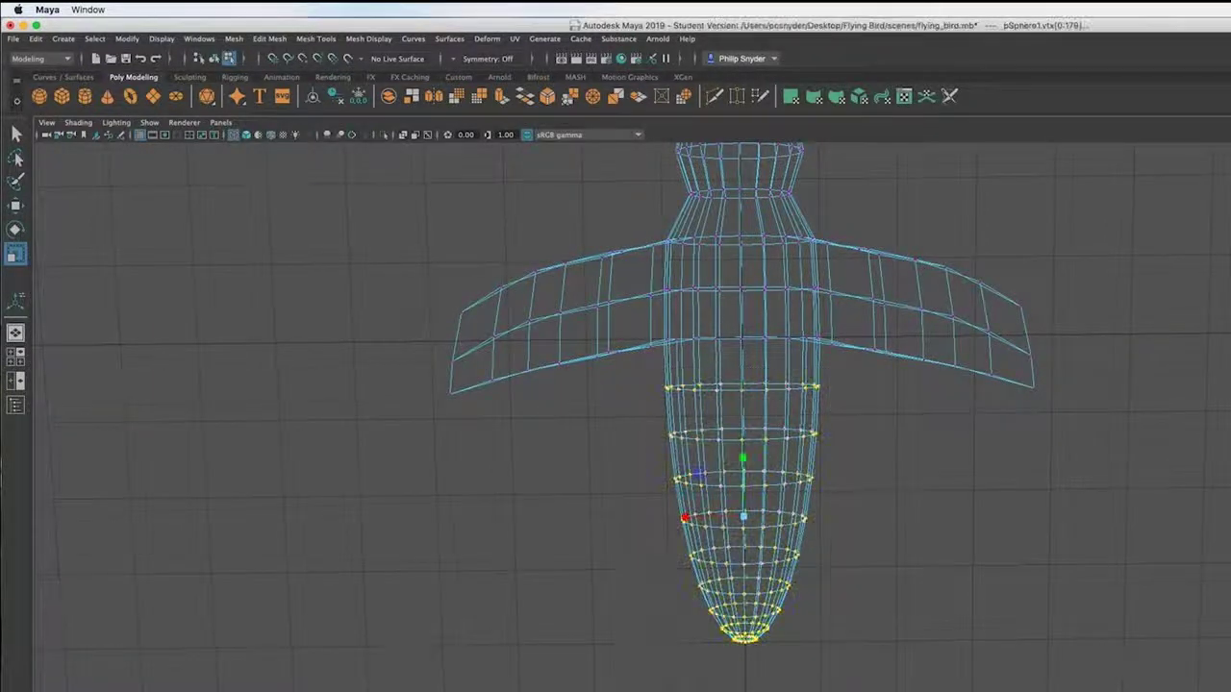
Scale the selected rear body rings down slightly in height and move them slightly up.
left_click_drag(841, 614, 689, 520, "alt")
left_click(775, 514)
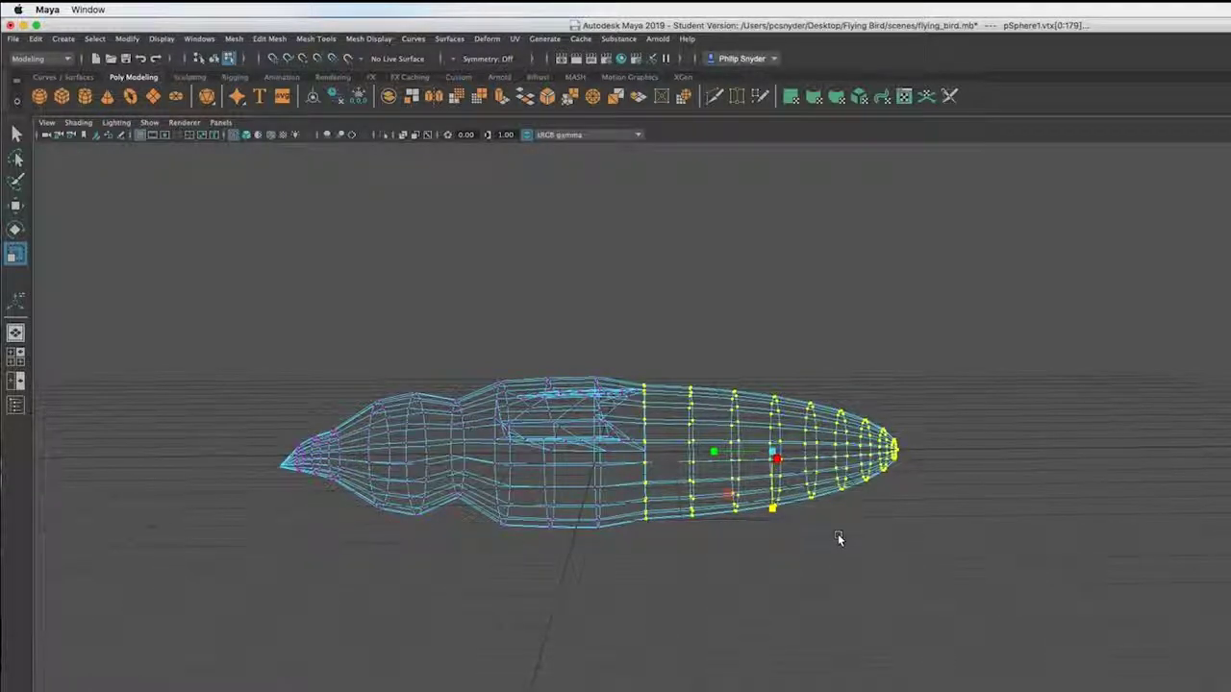
key("w")
left_click(774, 384)
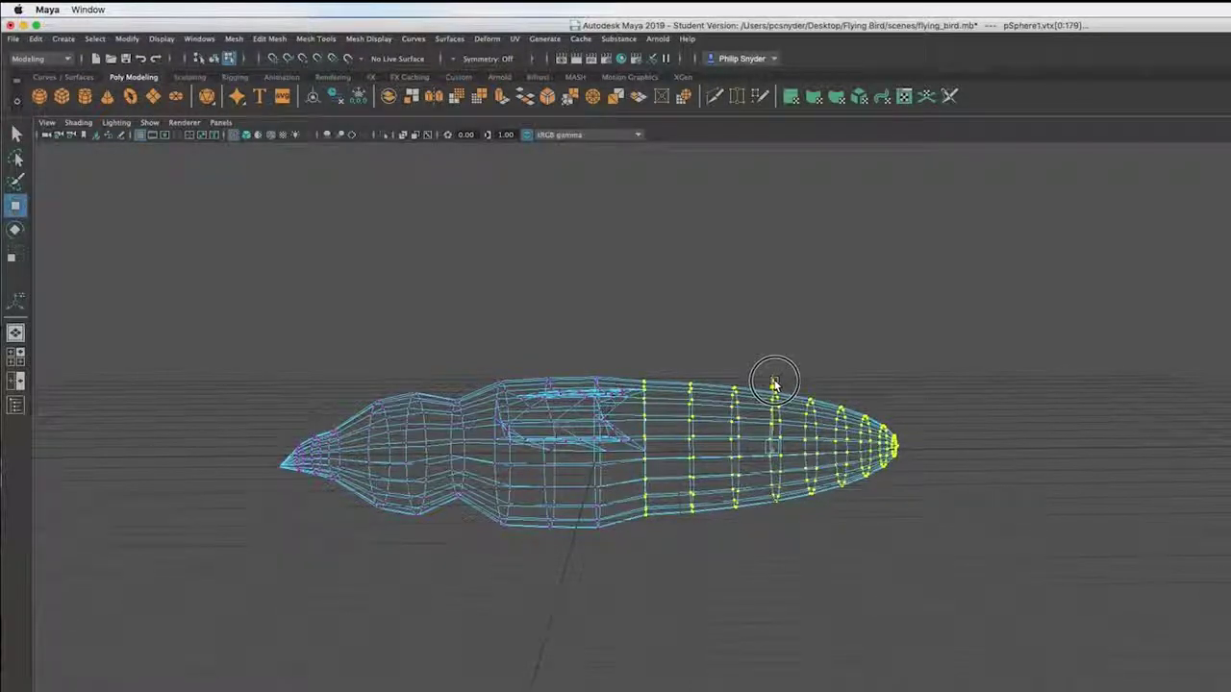
Deselect the ring closest to the wings, reduce the height of the eight remaining rear rings by scaling, and raise them slightly.
left_click_drag(681, 343, 623, 565)
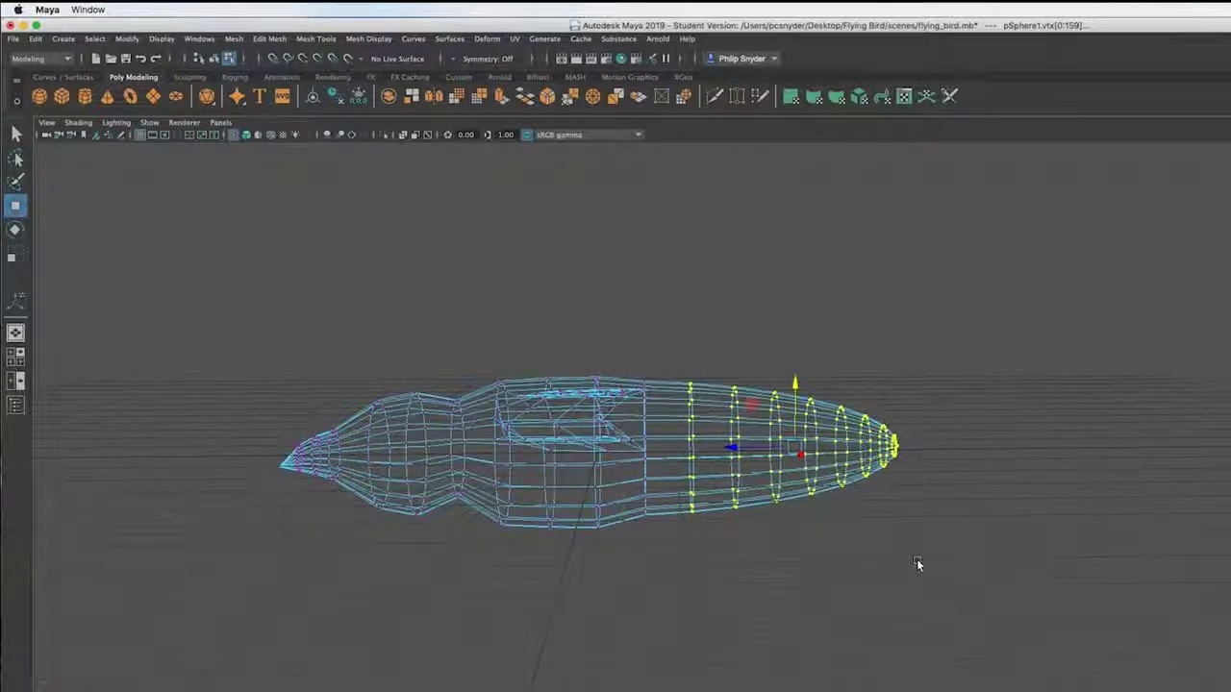
key("r")
left_click(796, 507)
left_click_drag(797, 509, 798, 500)
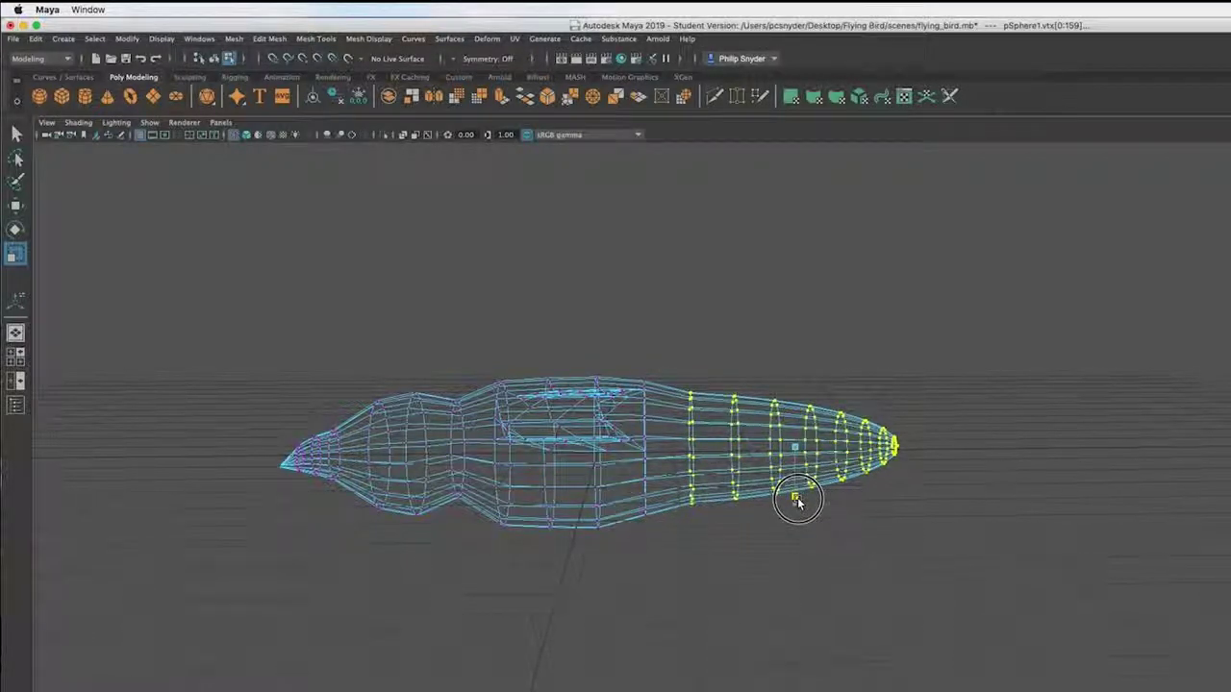
left_click_drag(798, 502, 800, 504)
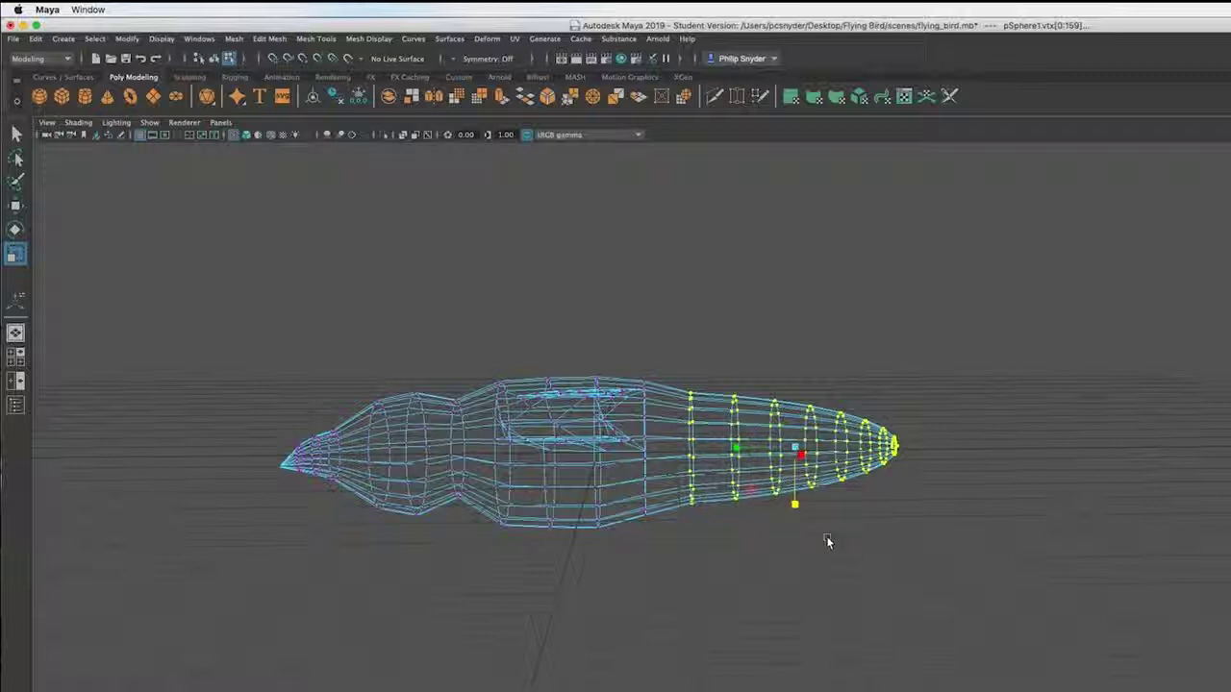
key("w")
left_click_drag(795, 385, 797, 377)
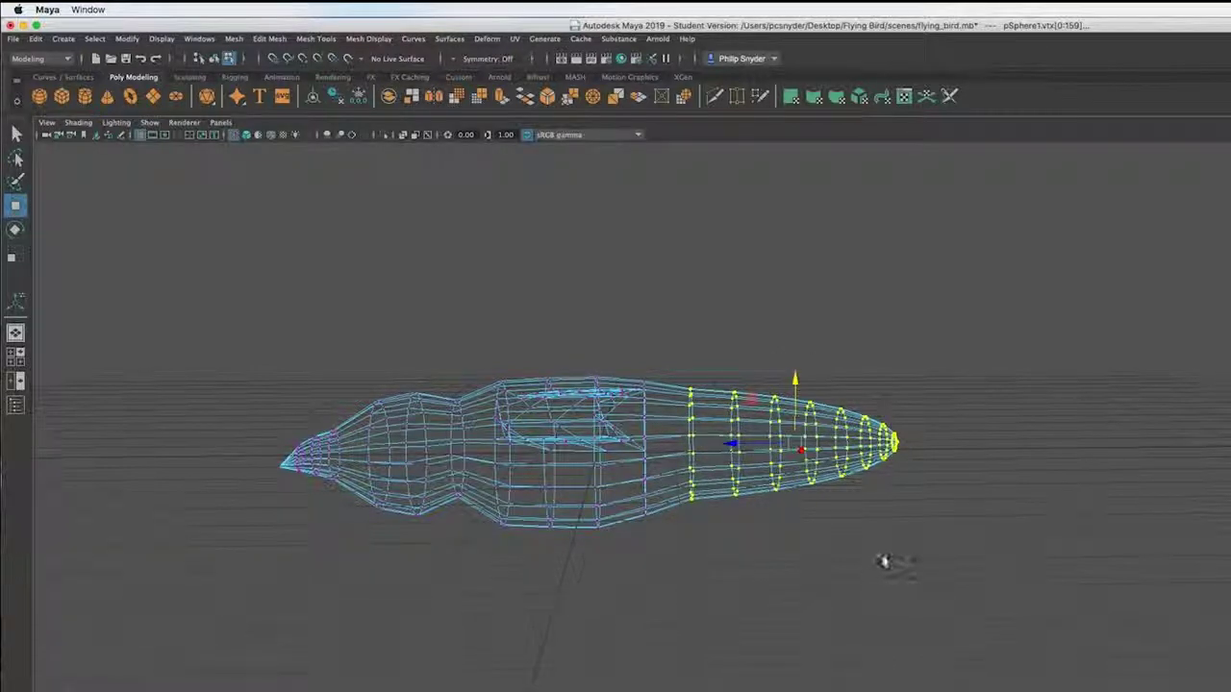
Drop the next front ring from the selection, flatten the seven remaining rear rings vertically, and raise them slightly.
left_click_drag(673, 372, 716, 547, "ctrl")
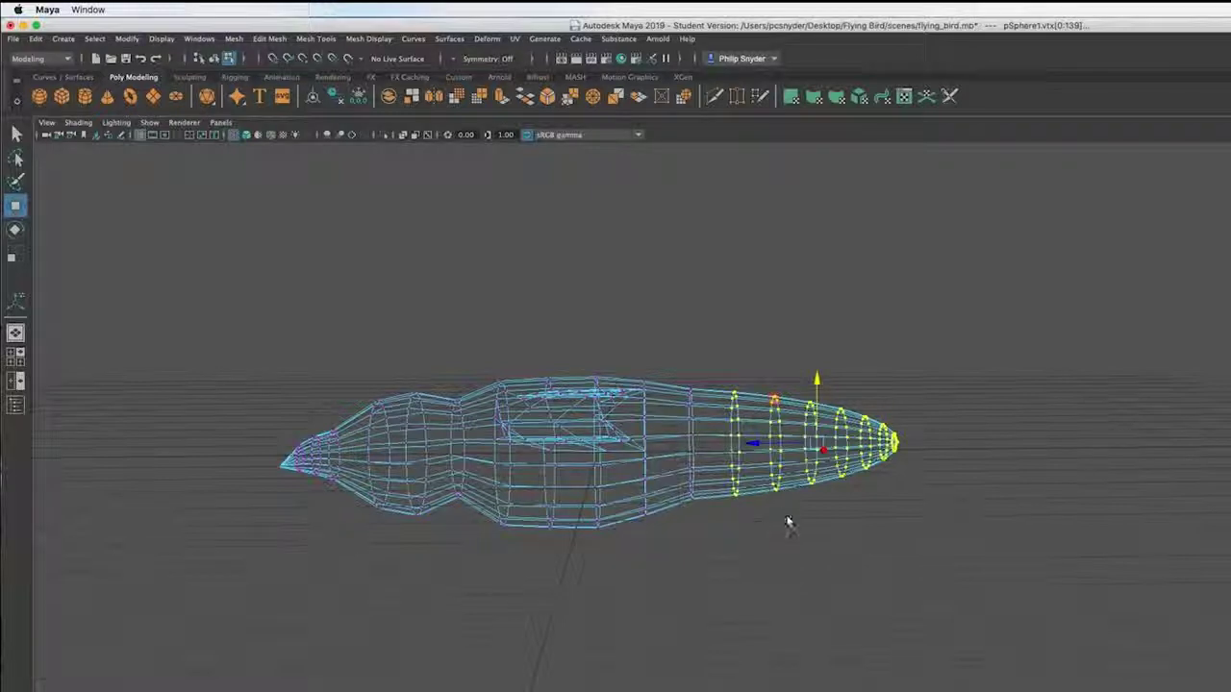
key("r")
left_click_drag(815, 499, 814, 486)
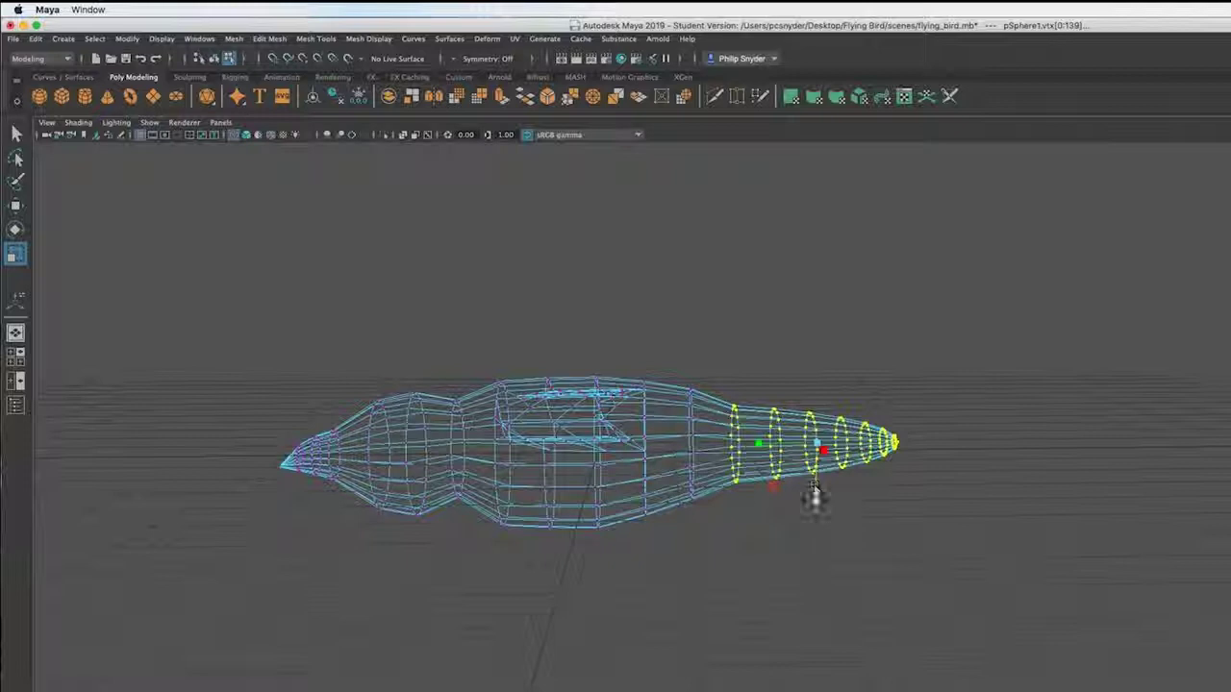
key("w")
left_click_drag(817, 378, 818, 376)
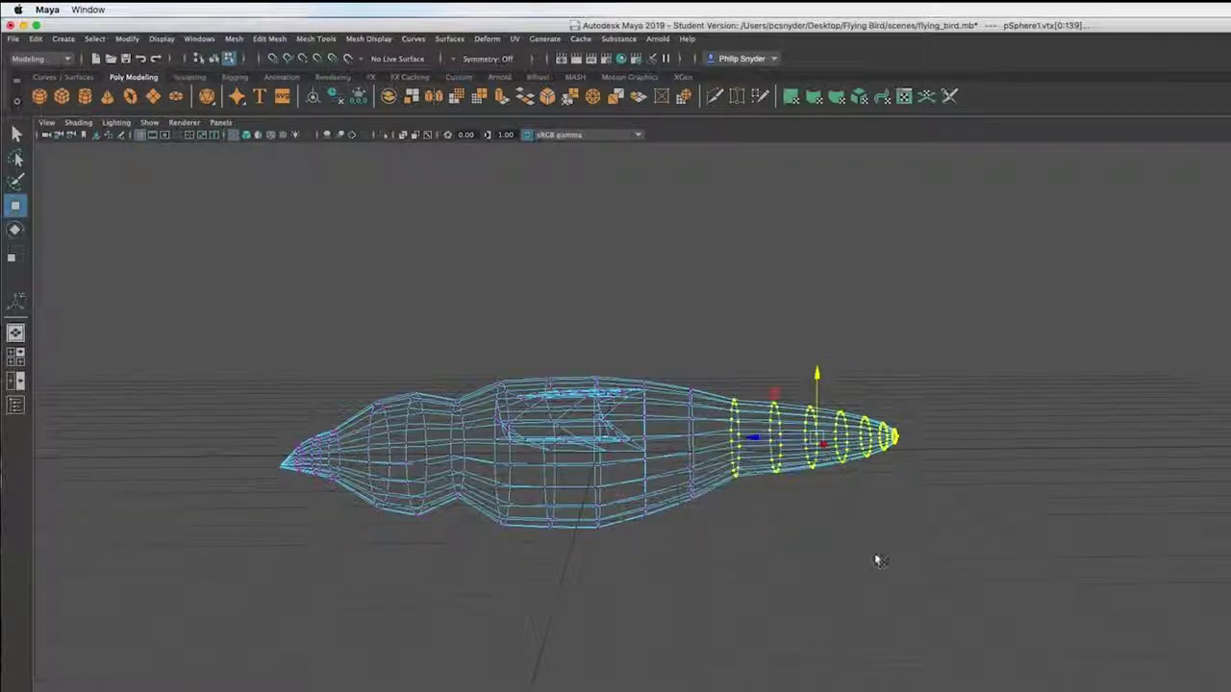
Deselect another front ring, scale the last six rings strongly down in height into a thin tail, and move them slightly up.
left_click_drag(709, 373, 747, 538, "ctrl")
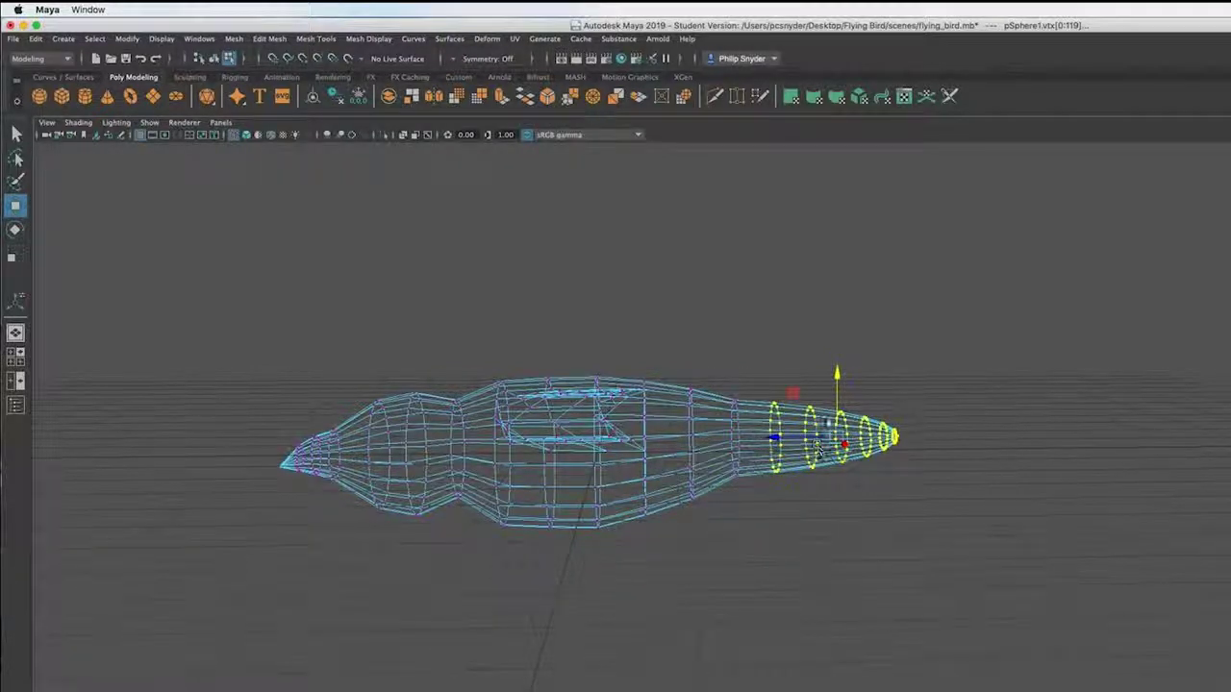
key("r")
left_click_drag(836, 495, 836, 465)
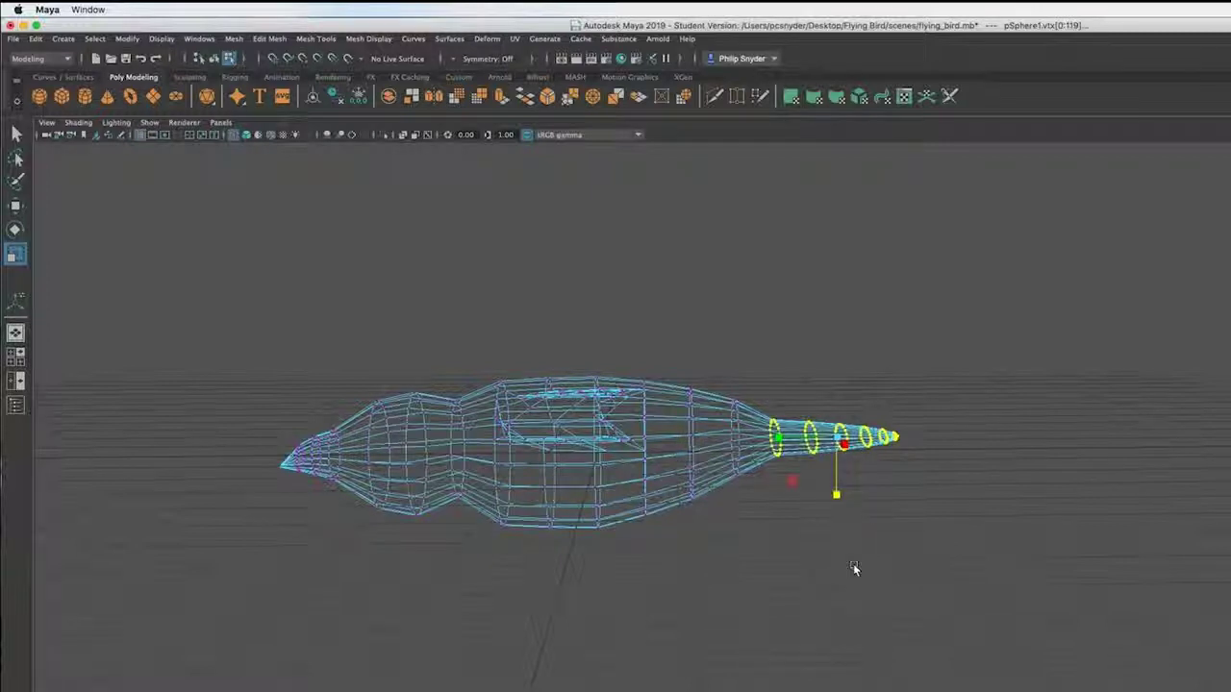
key("w")
left_click(837, 372)
left_click_drag(837, 372, 836, 364)
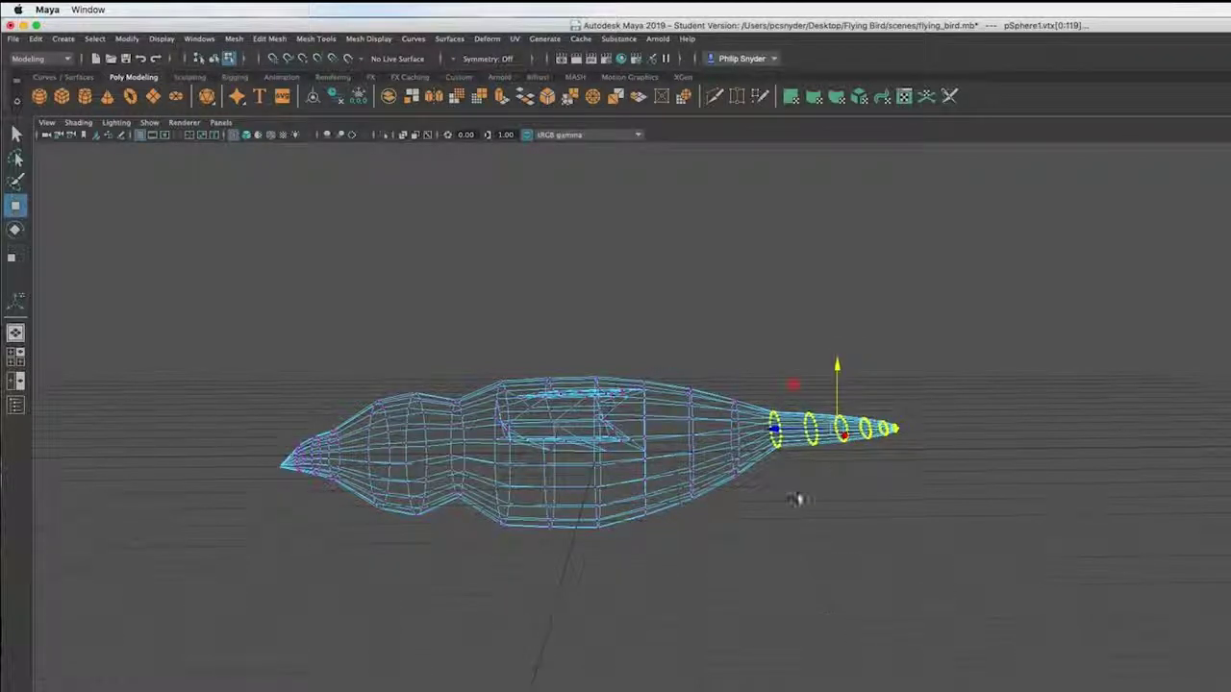
Deselect the front ring of the tail selection and flatten the last five rings further in height.
left_click_drag(754, 377, 786, 482, "ctrl")
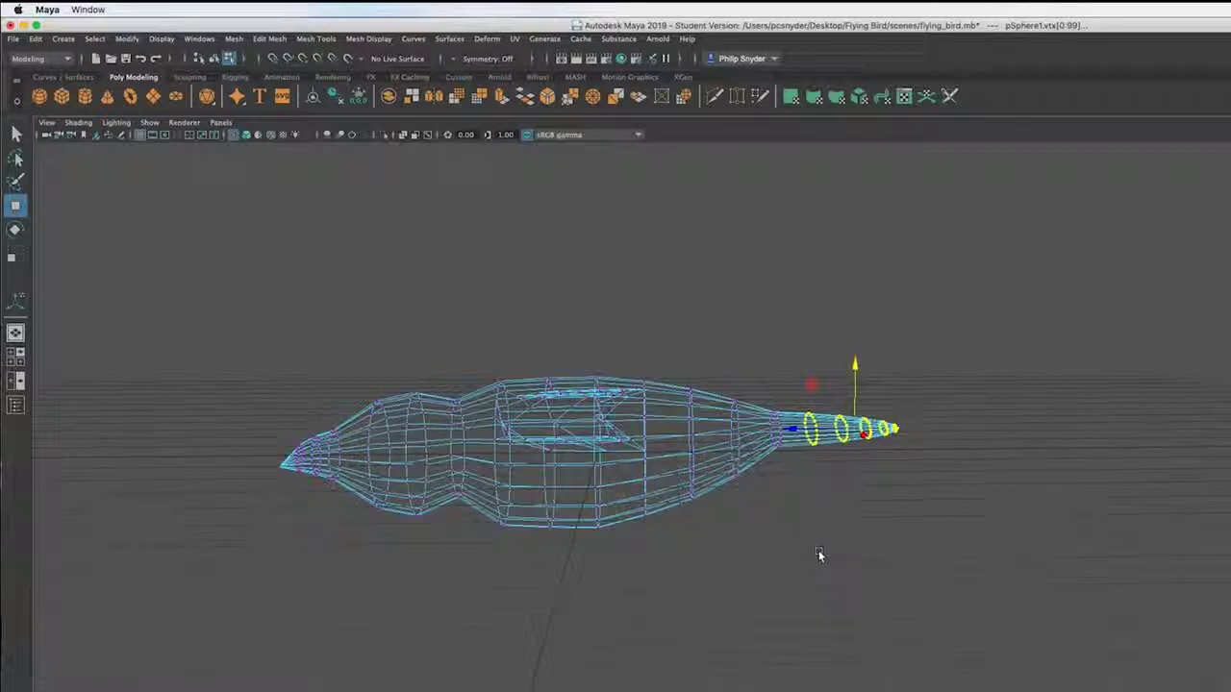
key("r")
left_click_drag(854, 487, 853, 455)
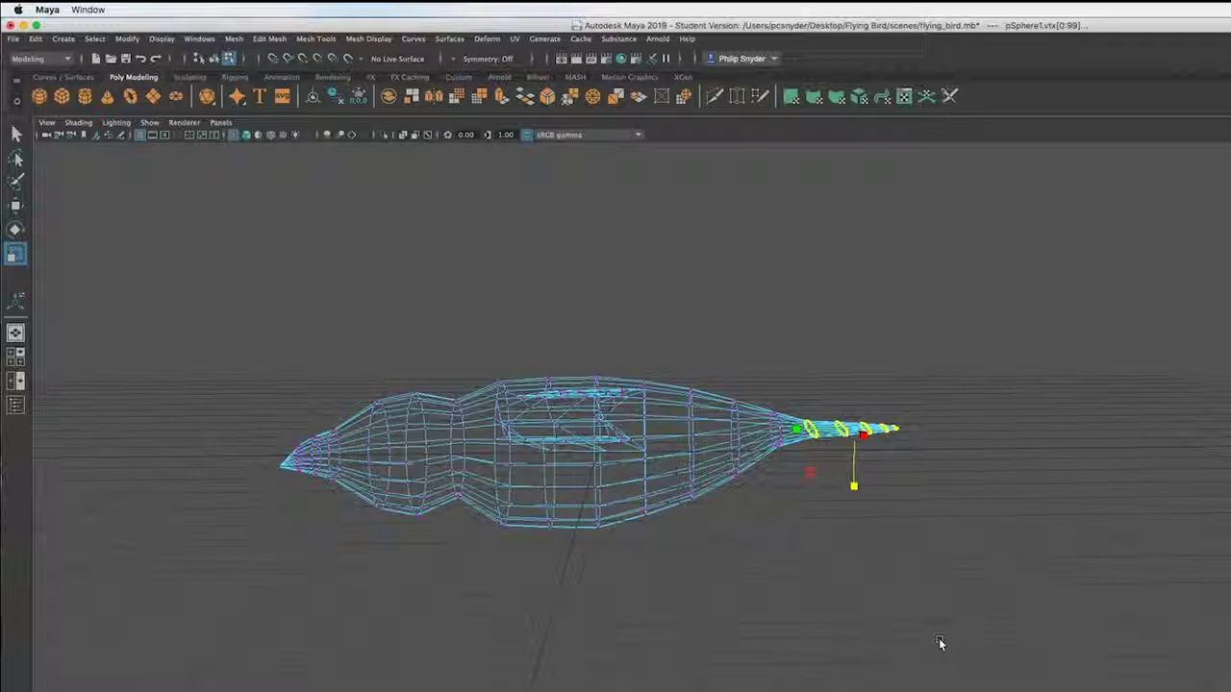
Narrow the fifth ring from the tail end in width, and slightly narrow the ring just in front of it.
left_click_drag(879, 568, 740, 637, "alt")
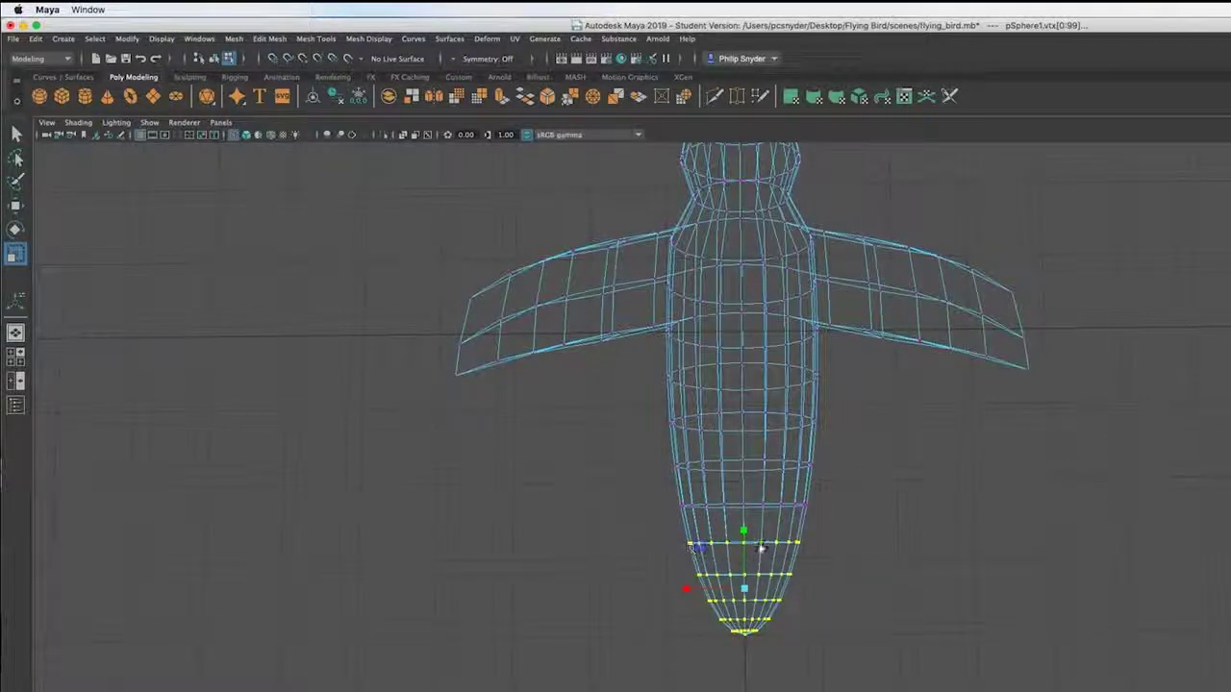
left_click(829, 526)
left_click_drag(830, 528, 698, 545)
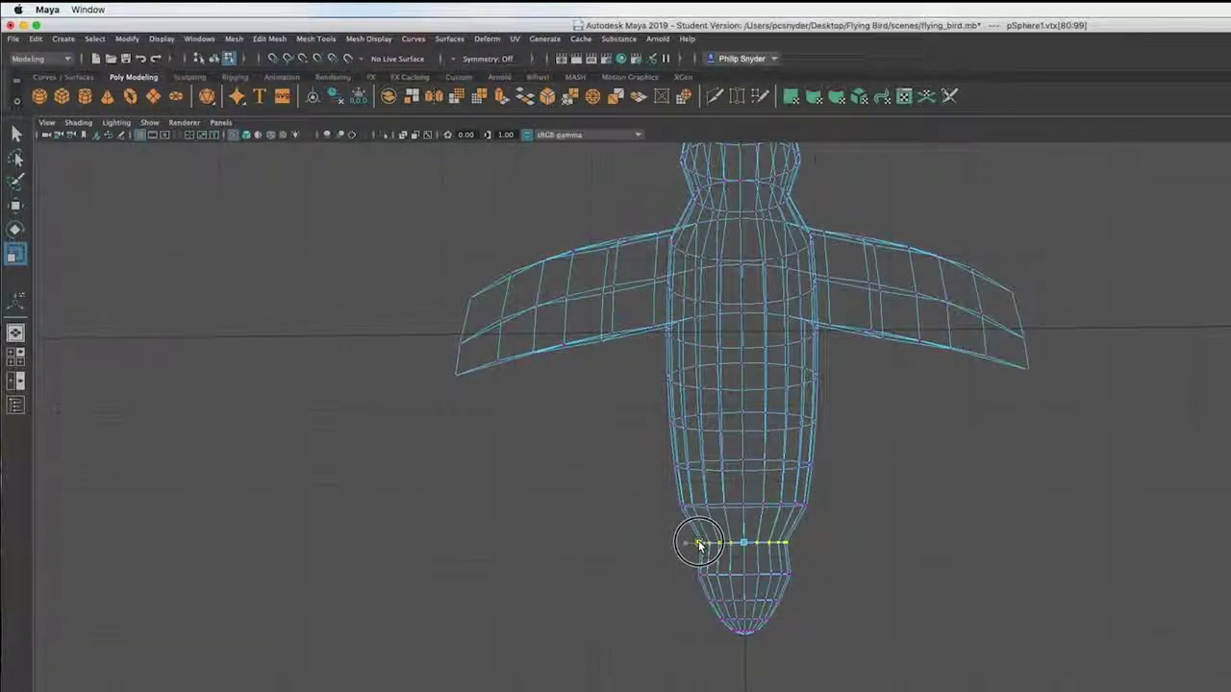
left_click_drag(698, 546, 696, 546)
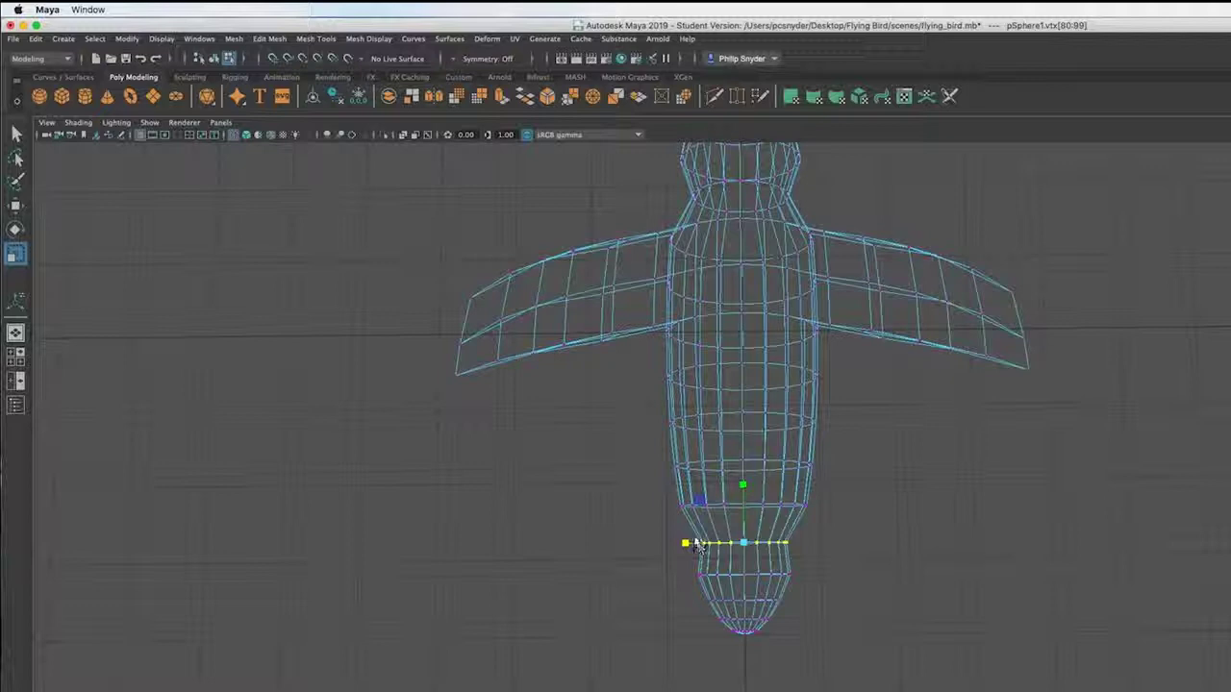
left_click_drag(680, 545, 686, 545)
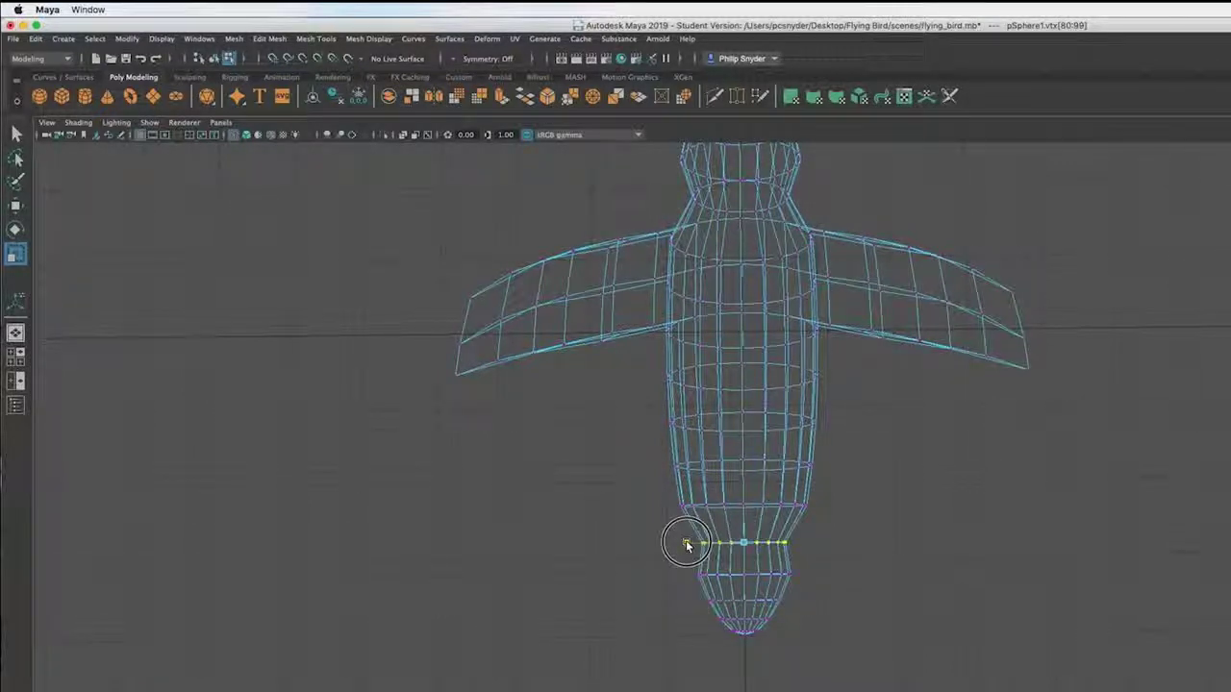
left_click_drag(667, 475, 824, 513)
mouse_move(702, 517)
middle_mouse_down()
mouse_move(676, 503)
mouse_move(684, 508)
middle_mouse_up()
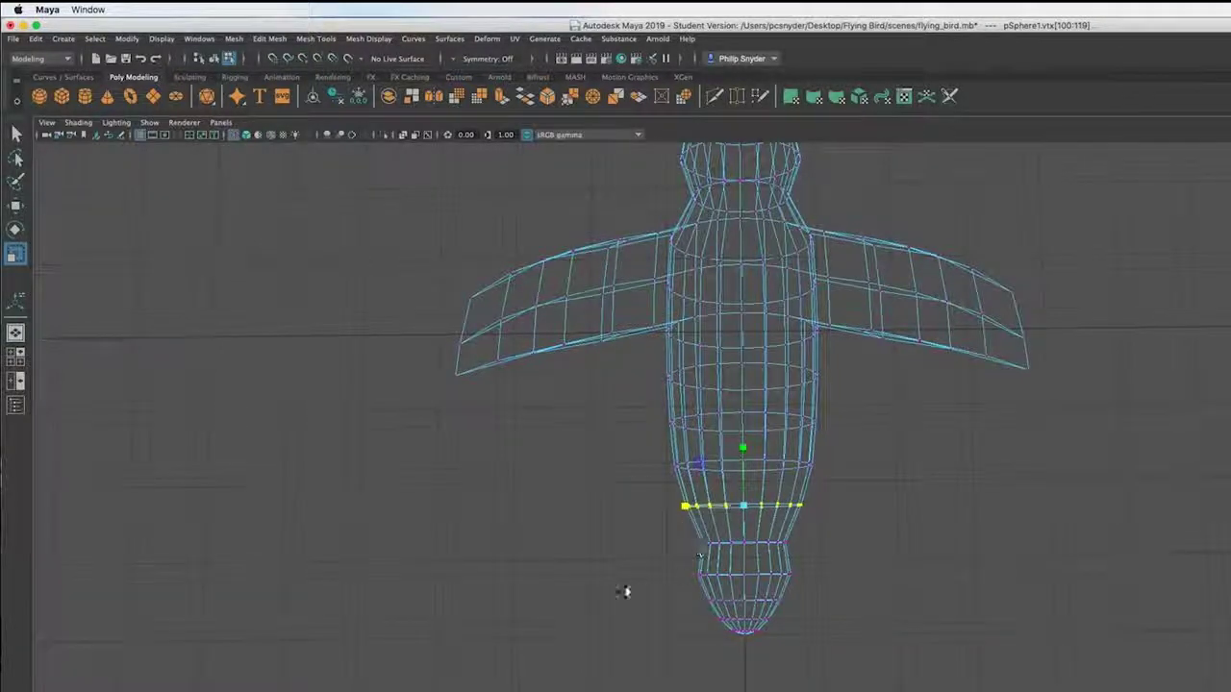
Widen the last four tail rings slightly, then widen the last three rings strongly to start the tail fan.
mouse_move(663, 563)
left_mouse_down()
mouse_move(780, 599)
mouse_move(857, 681)
left_mouse_up()
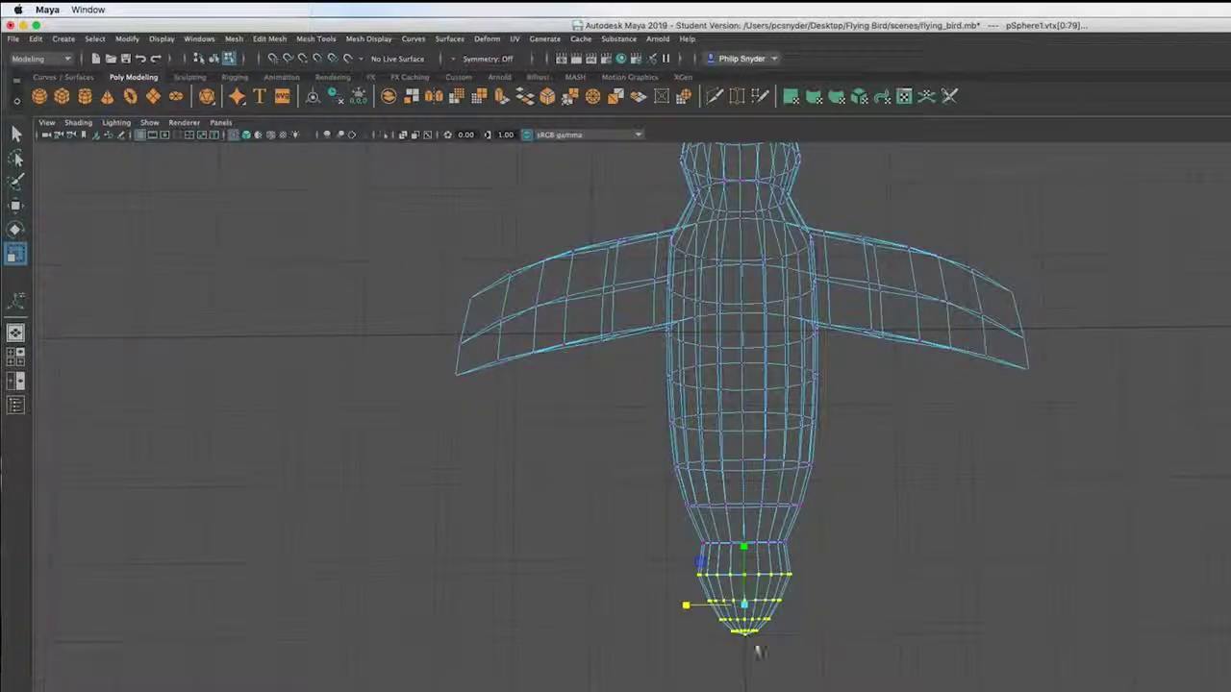
left_click_drag(685, 610, 677, 605)
left_click_drag(849, 580, 659, 679)
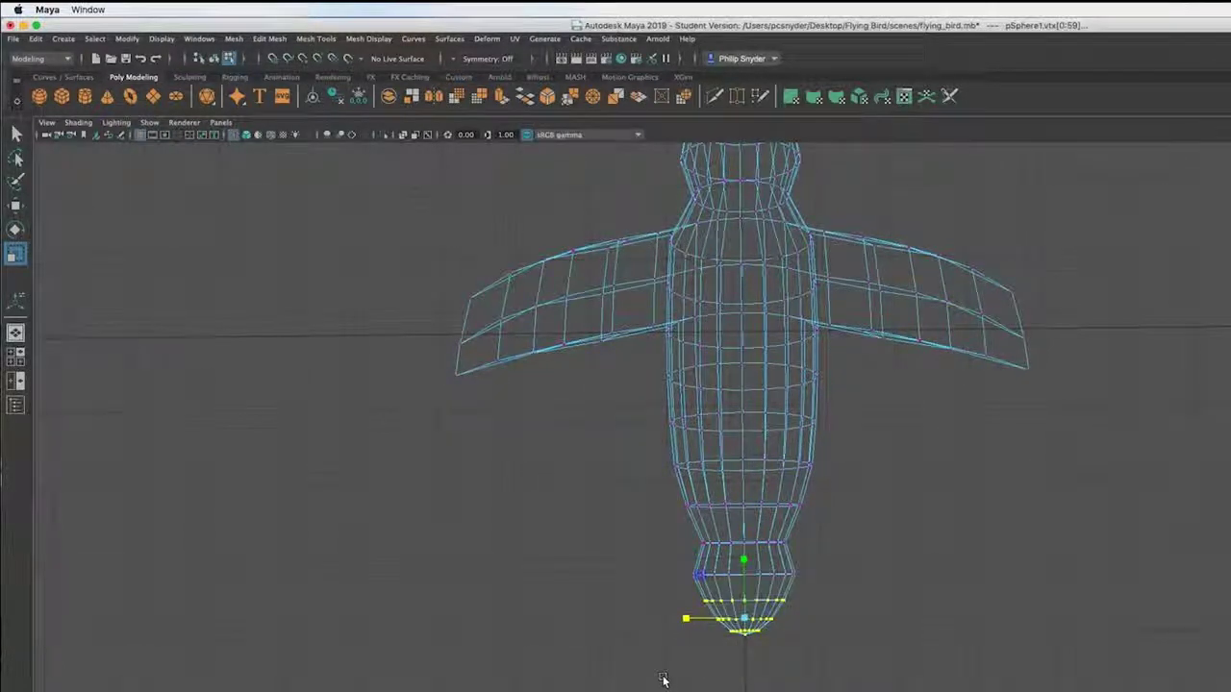
left_click_drag(830, 567, 666, 654)
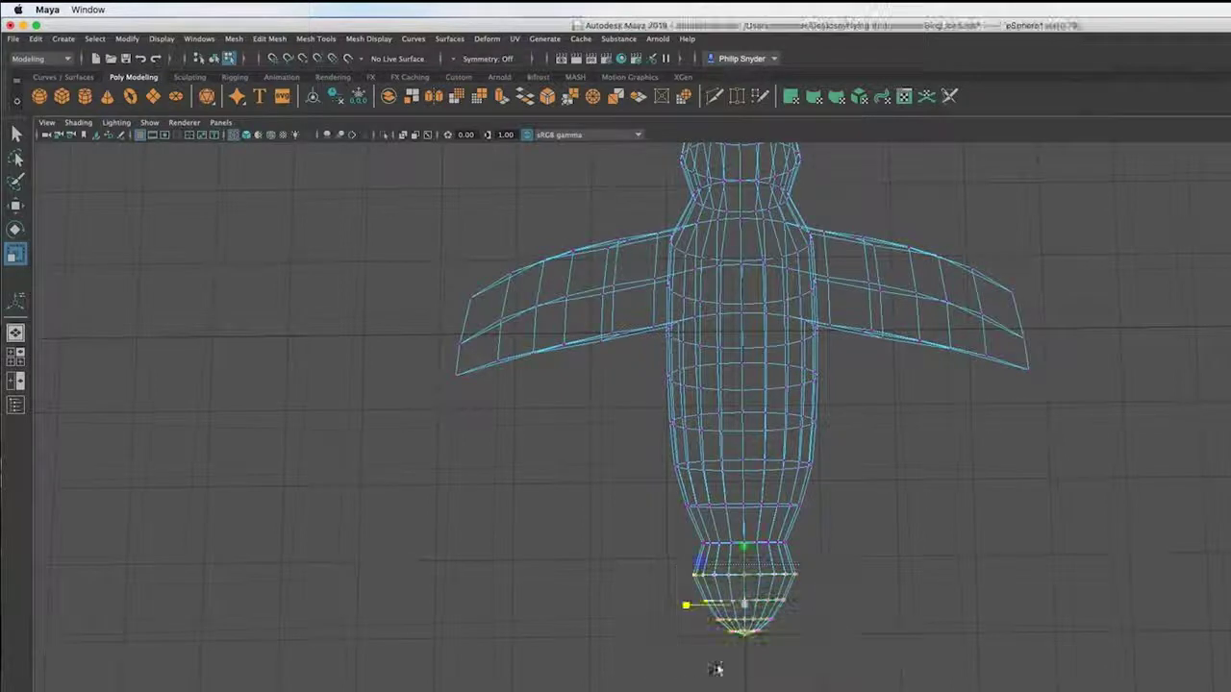
left_click_drag(645, 549, 818, 587, "ctrl")
left_click_drag(684, 620, 650, 616)
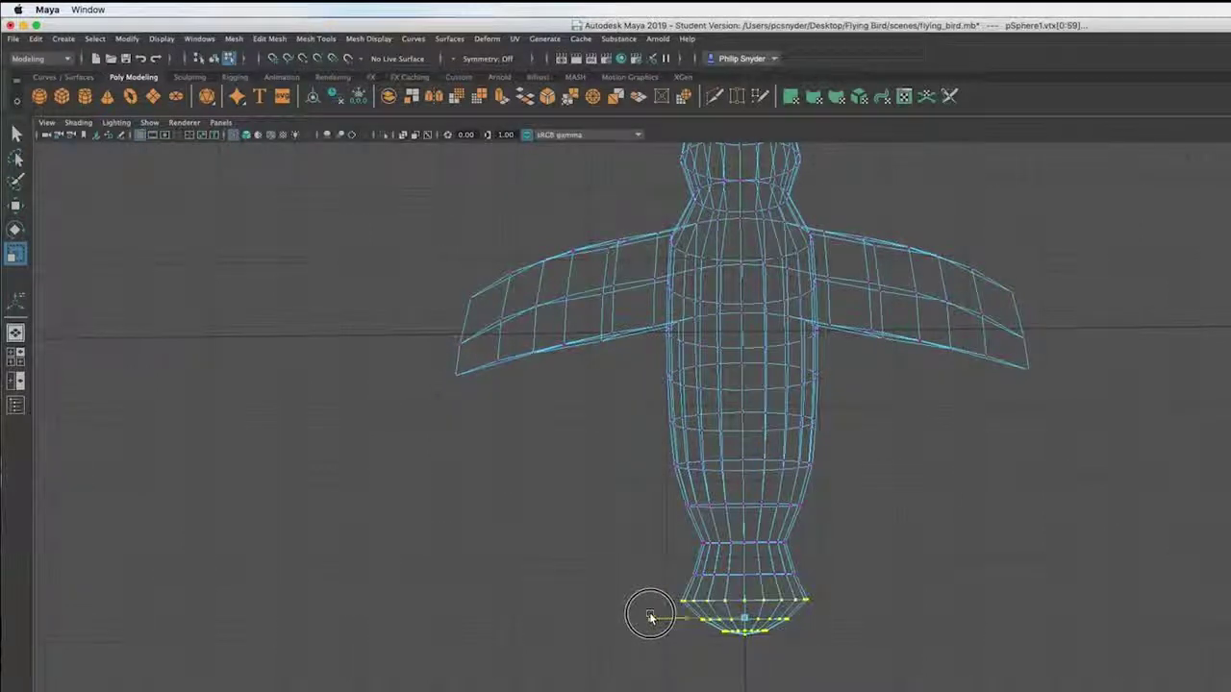
Widen the last two tail rings beyond the ring before them and move them slightly backward, away from the body.
left_click_drag(650, 616, 816, 621)
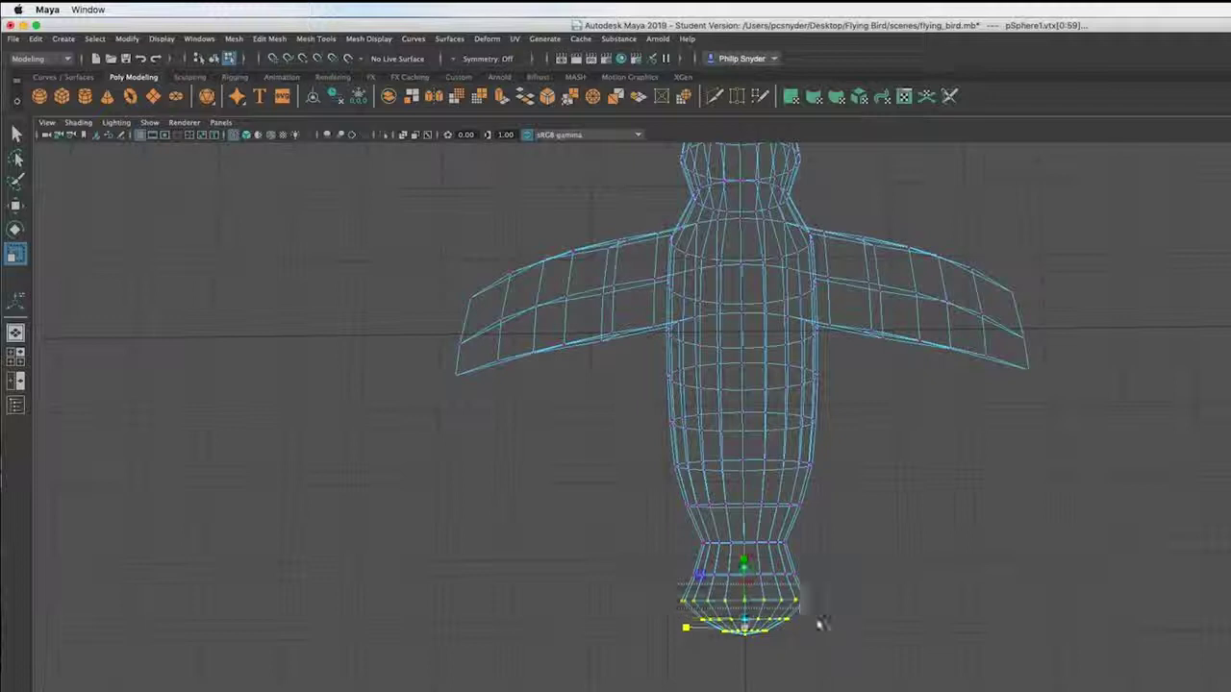
mouse_move(684, 631)
left_mouse_down()
mouse_move(642, 626)
mouse_move(670, 626)
left_mouse_up()
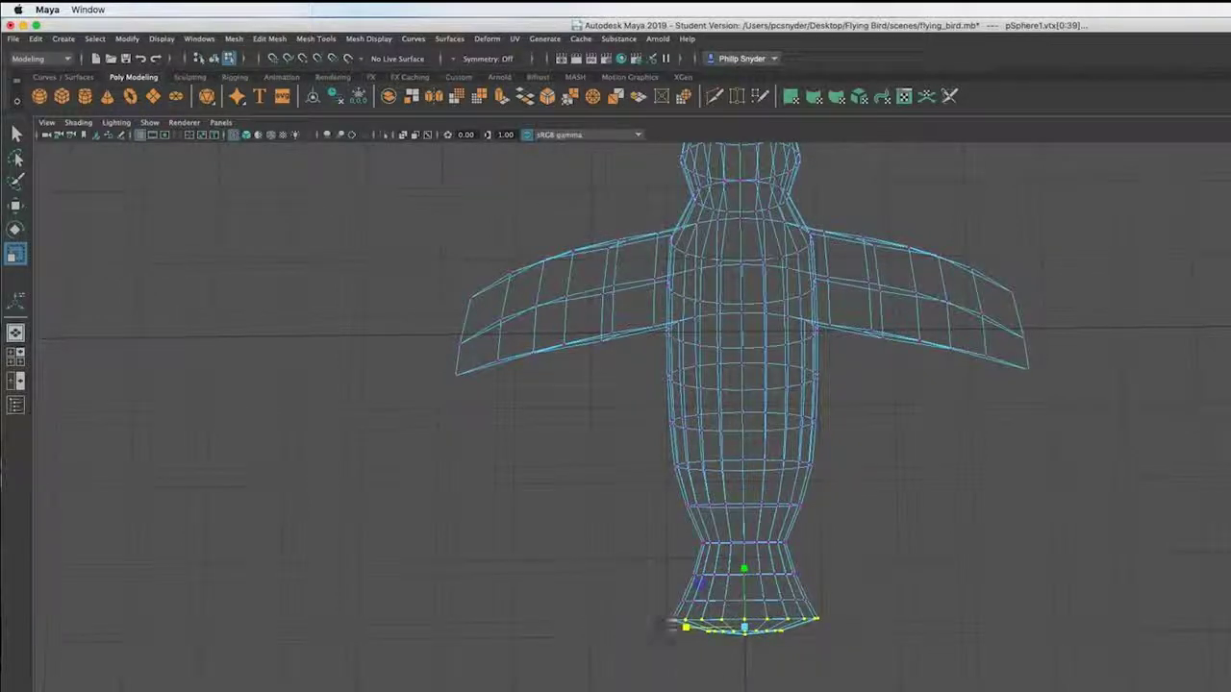
key("w")
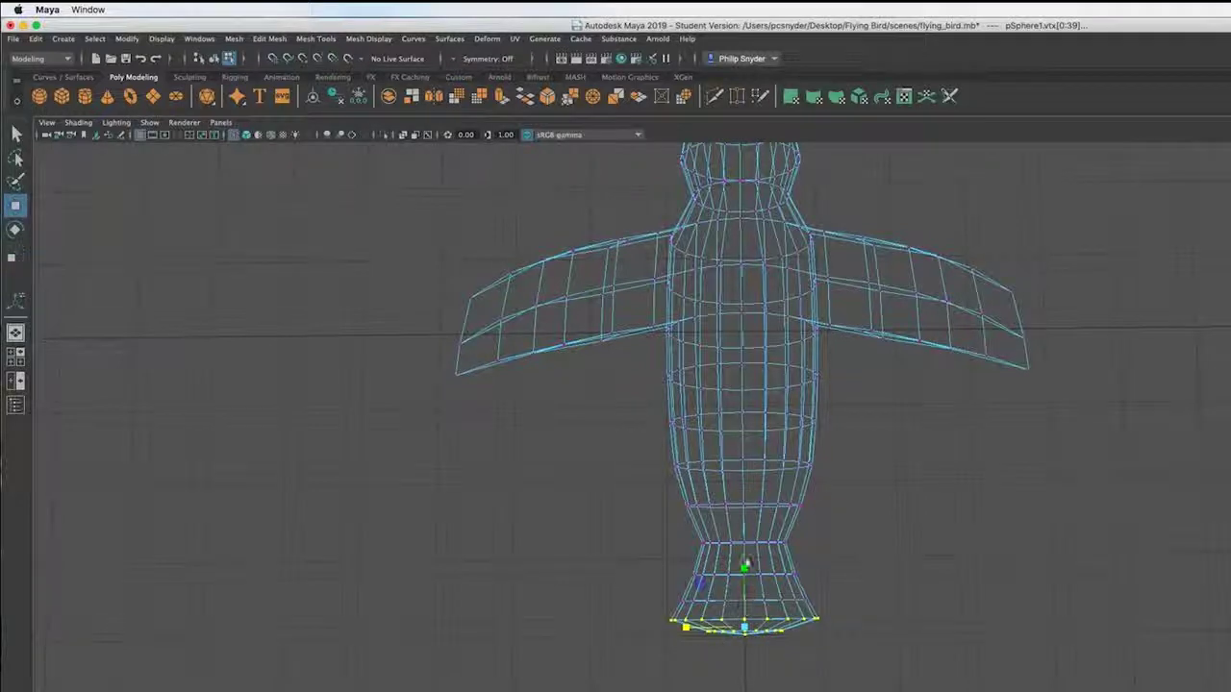
left_click_drag(745, 567, 745, 580)
Move only the last tail ring slightly backward and scale it wide to form a broad, nearly straight tail edge.
mouse_move(637, 654)
left_mouse_down()
mouse_move(797, 631)
mouse_move(829, 637)
mouse_move(836, 673)
left_mouse_up()
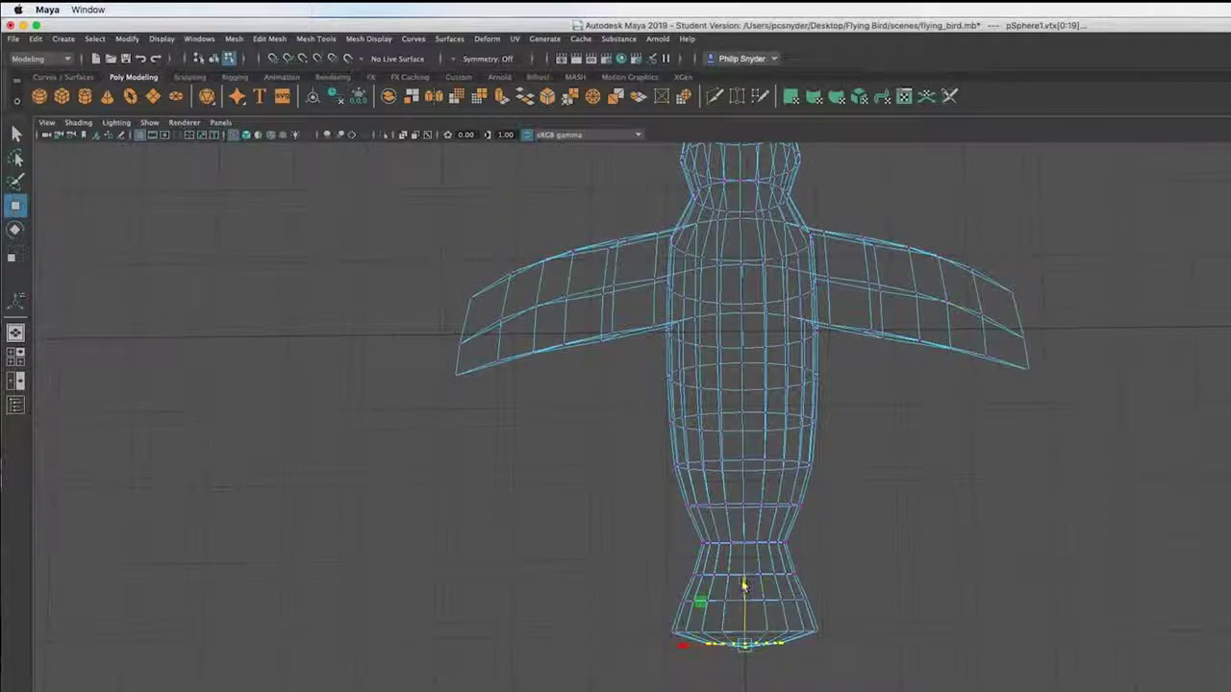
left_click_drag(745, 584, 746, 597)
key("r")
left_click_drag(684, 657, 613, 654)
Widen the last two tail rings a little more, move them backward to lengthen the fan, and clear the selection.
left_click_drag(827, 673, 875, 678, "alt")
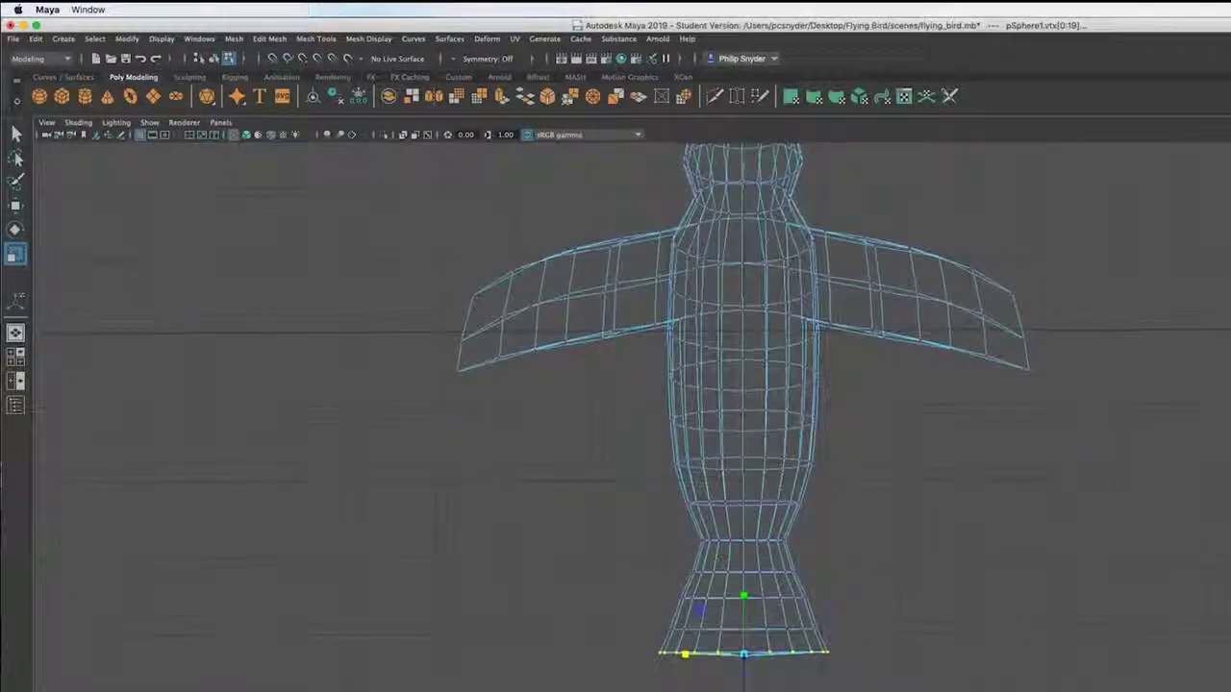
left_click_drag(638, 620, 913, 687)
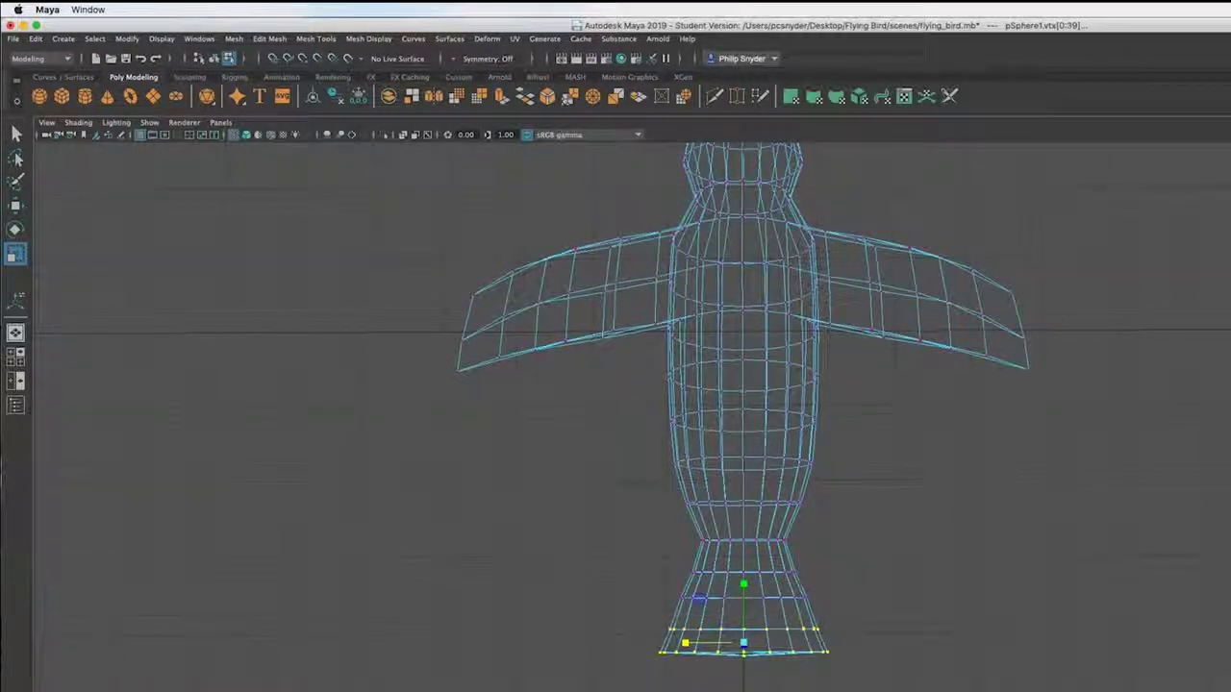
mouse_move(699, 644)
left_mouse_down()
mouse_move(676, 642)
mouse_move(682, 652)
left_mouse_up()
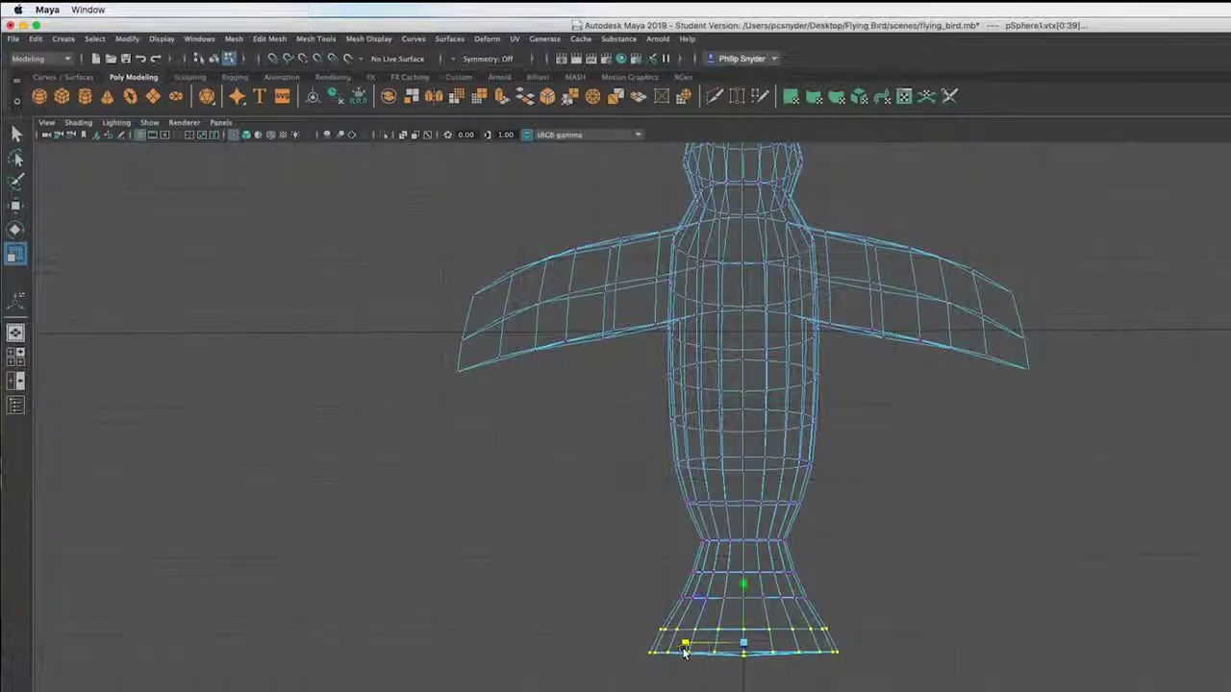
key("w")
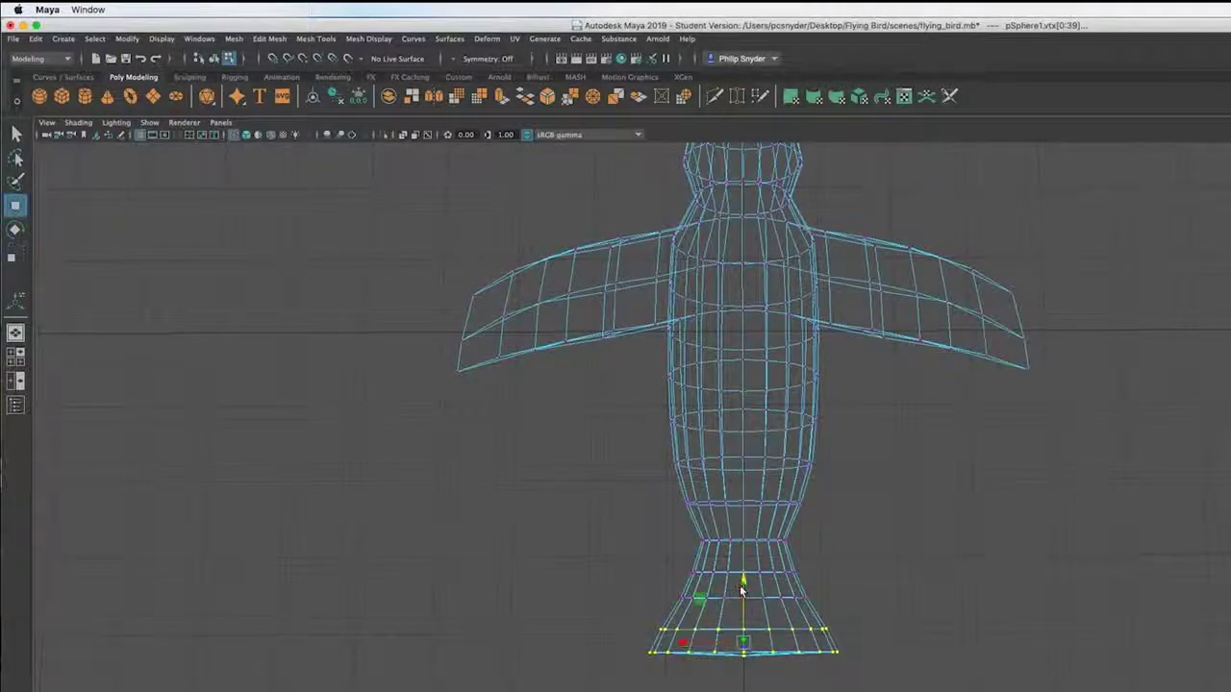
left_click_drag(740, 584, 742, 601)
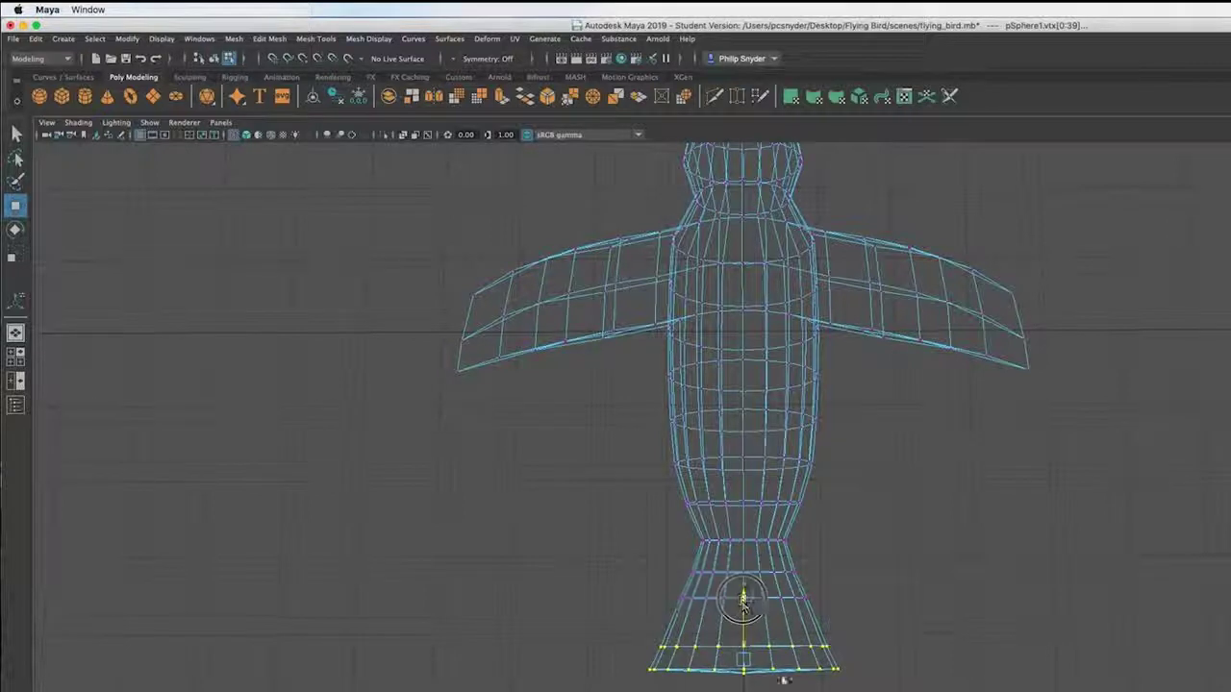
left_click(923, 685)
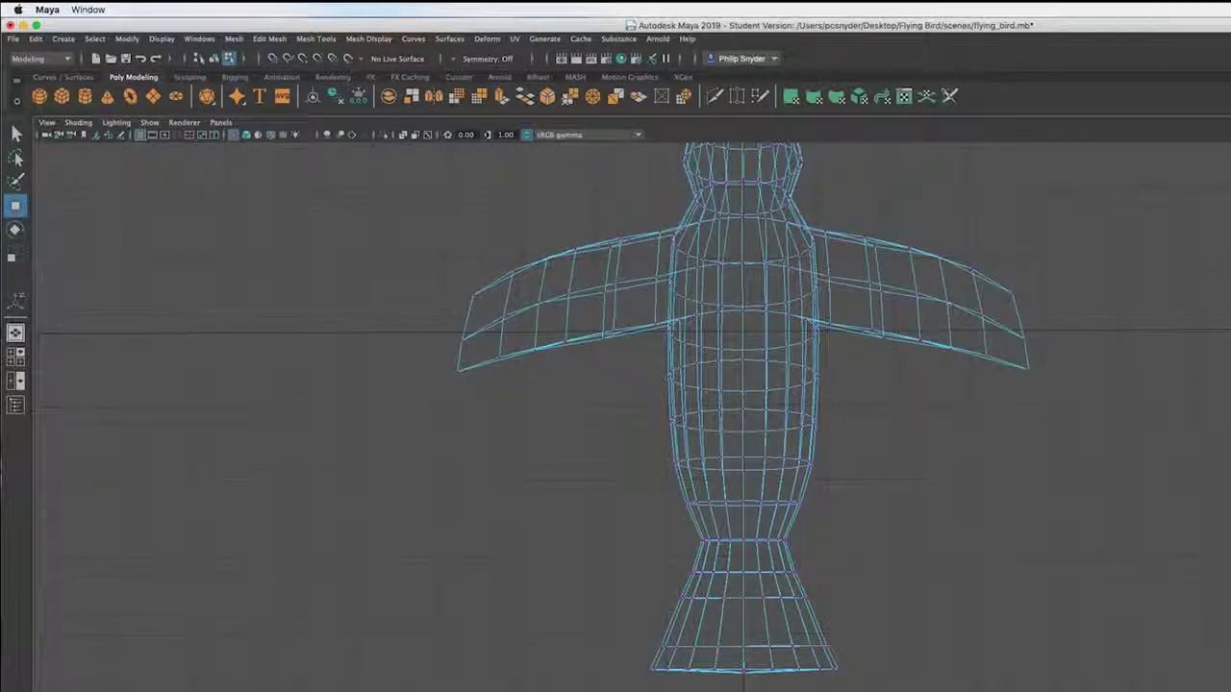
Switch the bird to shaded display and return to object selection mode.
key("5")
mouse_move(865, 634)
left_mouse_down("alt")
mouse_move(914, 660)
mouse_move(906, 679)
mouse_move(817, 685)
mouse_move(870, 687)
mouse_move(852, 668)
mouse_move(929, 626)
mouse_move(1080, 119)
left_mouse_up("alt")
right_click_drag(742, 378, 789, 361)
left_click(894, 632)
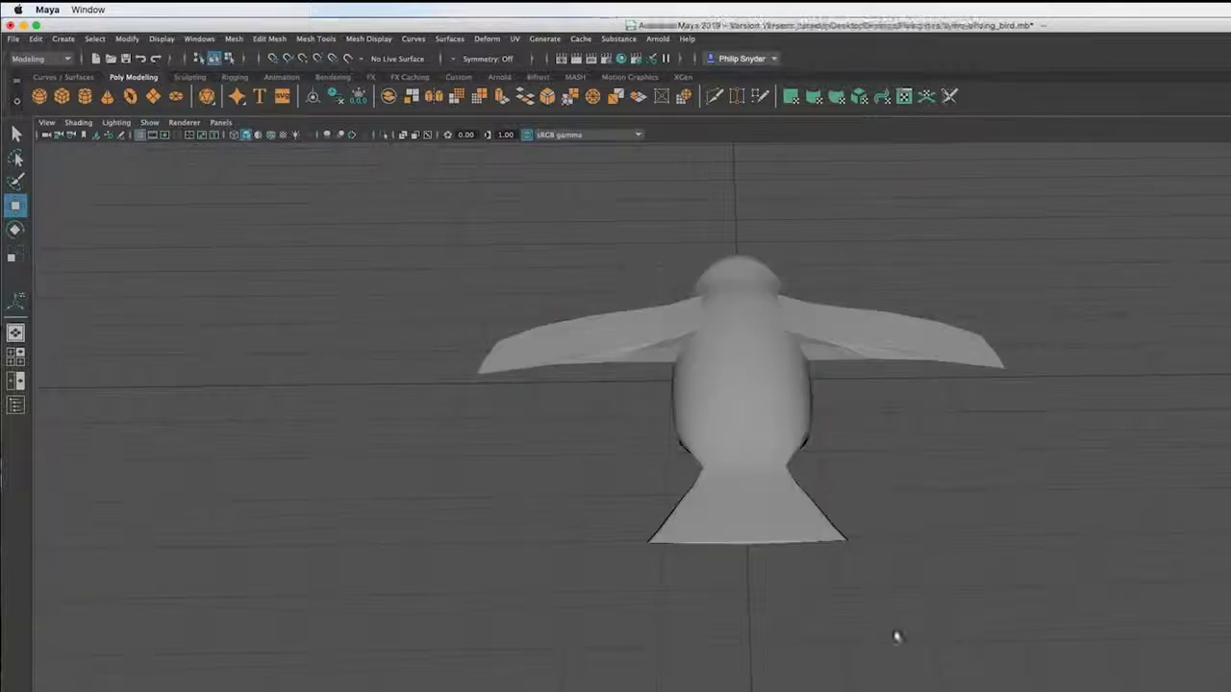
Display the bird with smooth mesh preview and examine its overall shape from the side and above.
left_click_drag(720, 637, 843, 626, "alt")
left_click(696, 457)
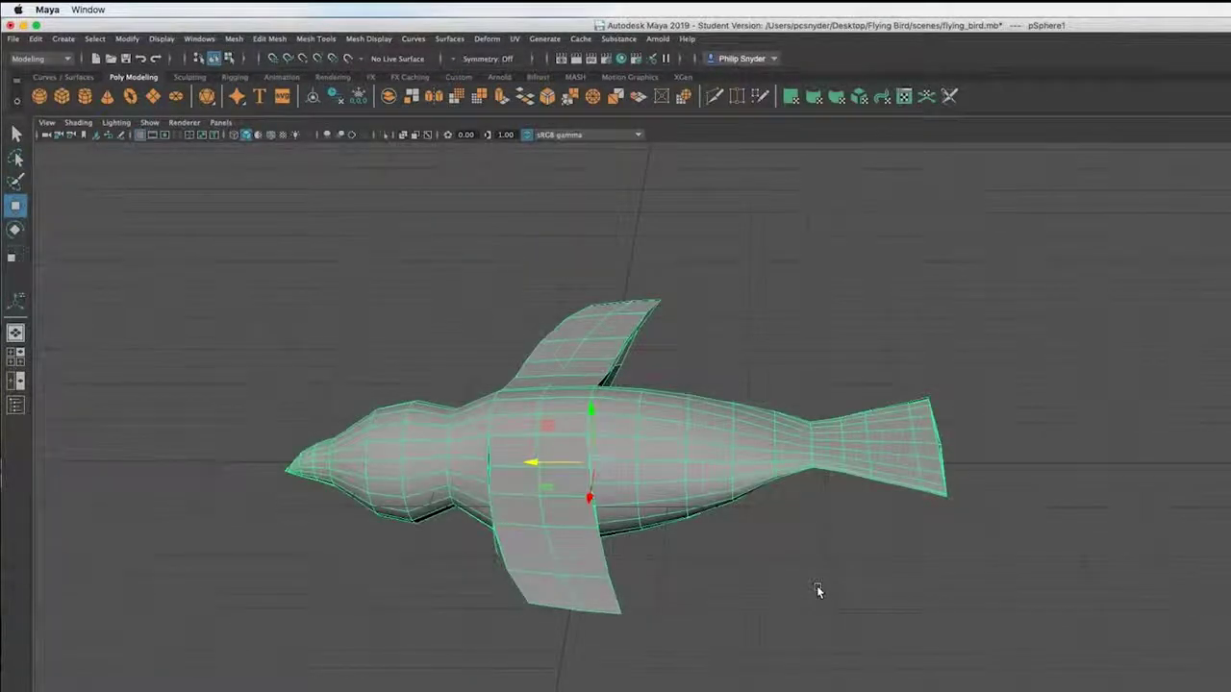
key("q")
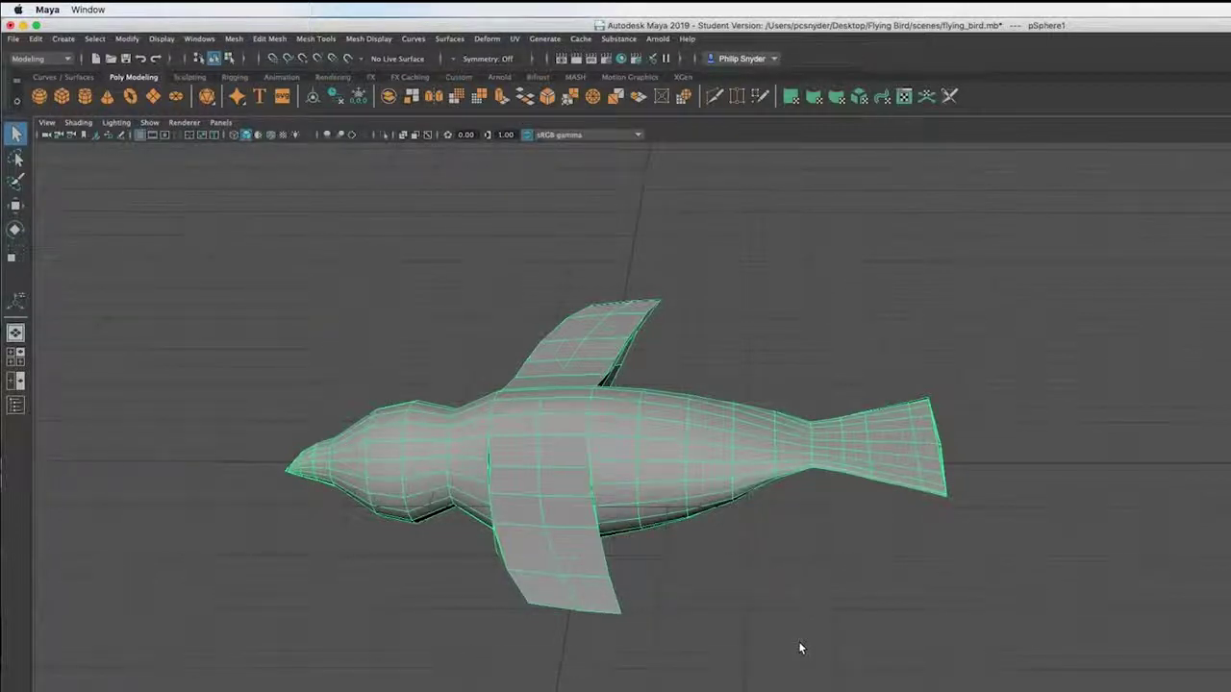
key("3")
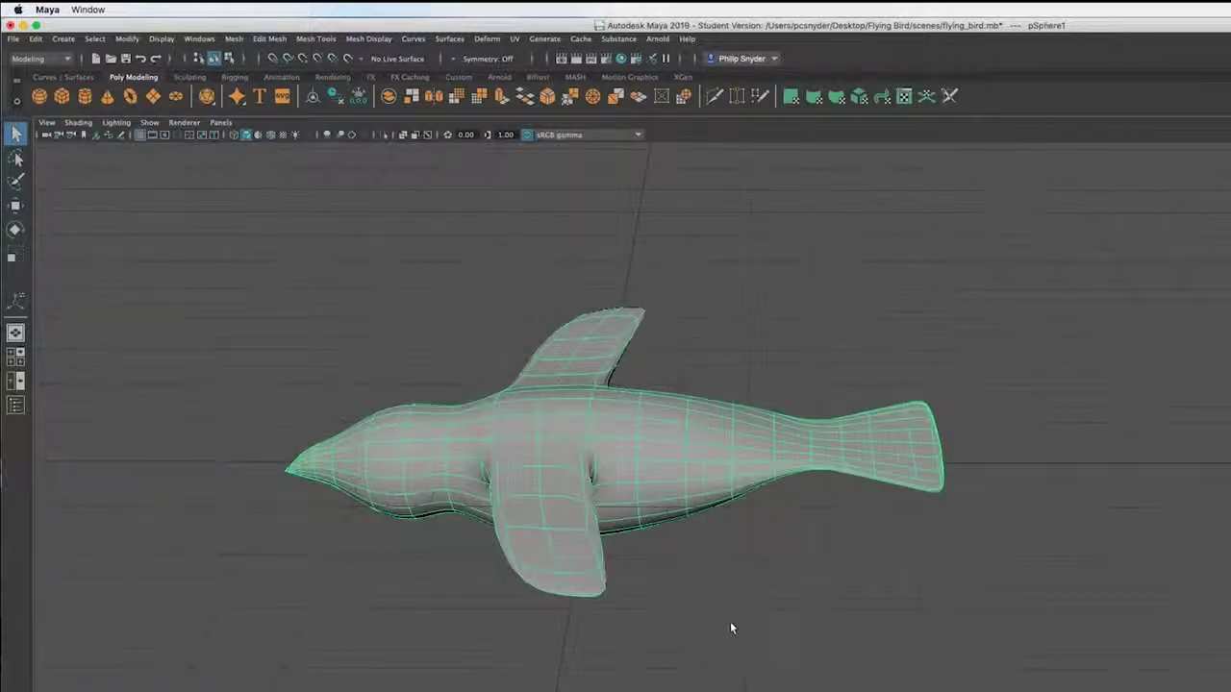
left_click(730, 621)
left_click_drag(624, 657, 634, 561, "alt")
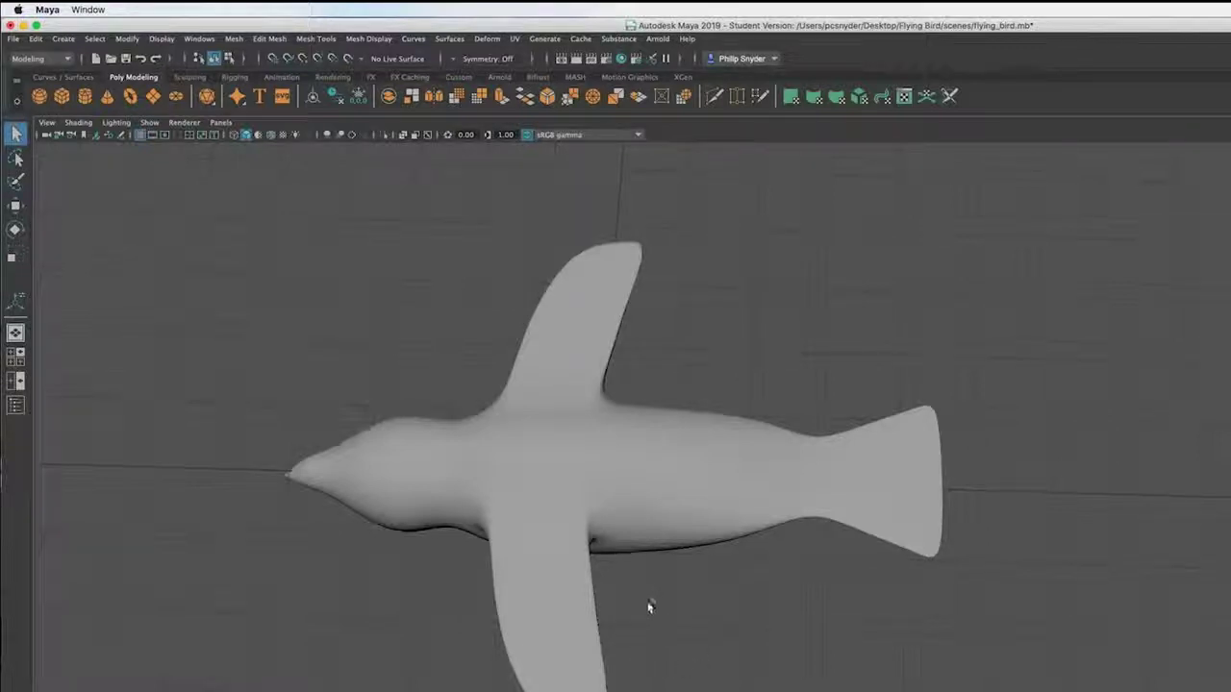
left_click_drag(634, 608, 699, 684, "alt")
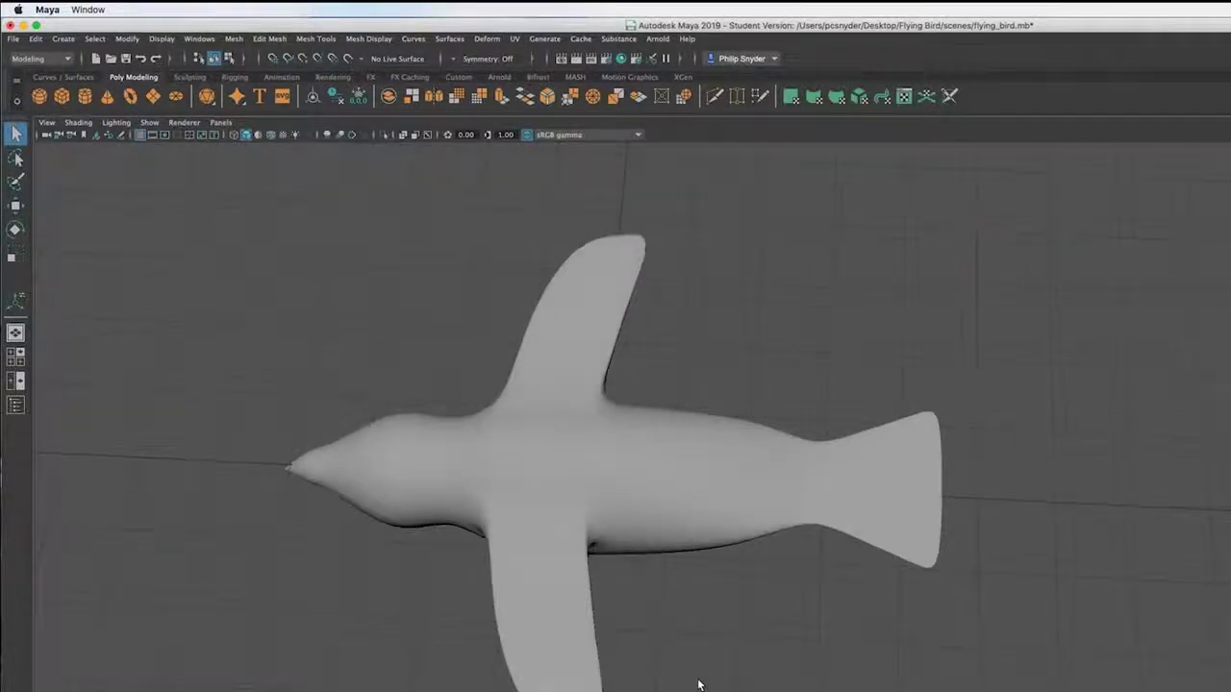
Return the bird to its unsmoothed display and switch it to vertex selection mode, viewed from behind and above.
left_click(646, 496)
key("1")
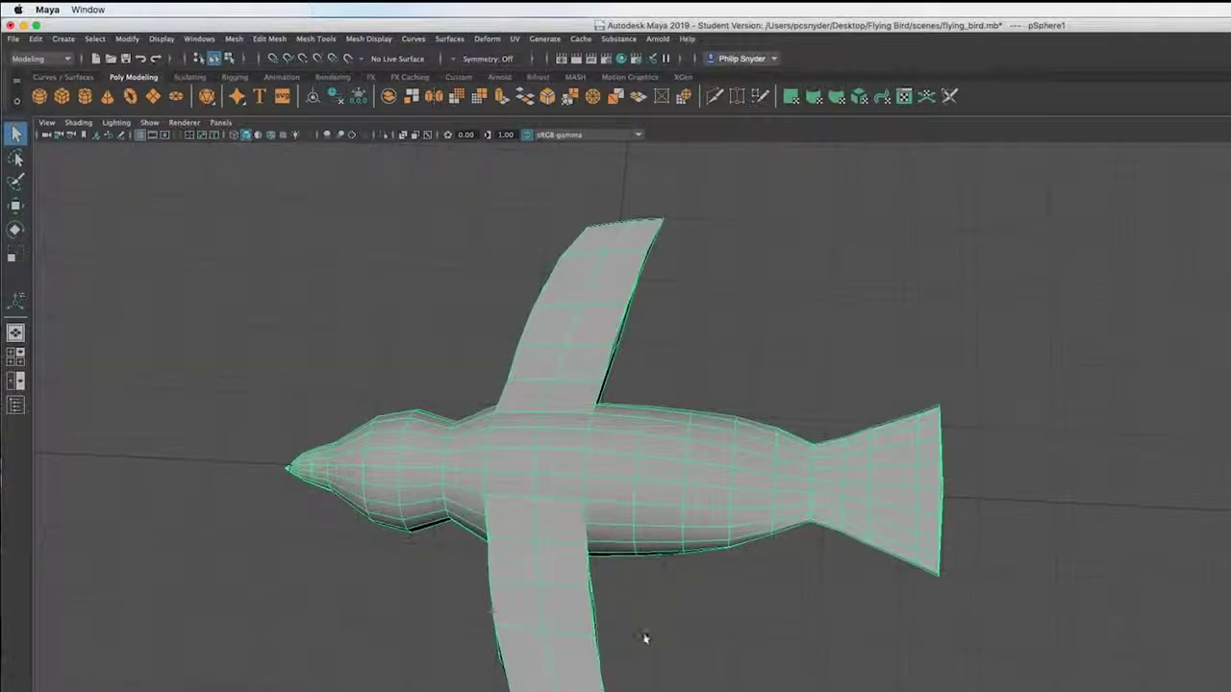
left_click_drag(626, 632, 552, 607, "alt")
right_click_drag(552, 607, 503, 643, "alt")
left_click_drag(503, 643, 879, 530, "alt")
scroll(874, 538, "up", 3)
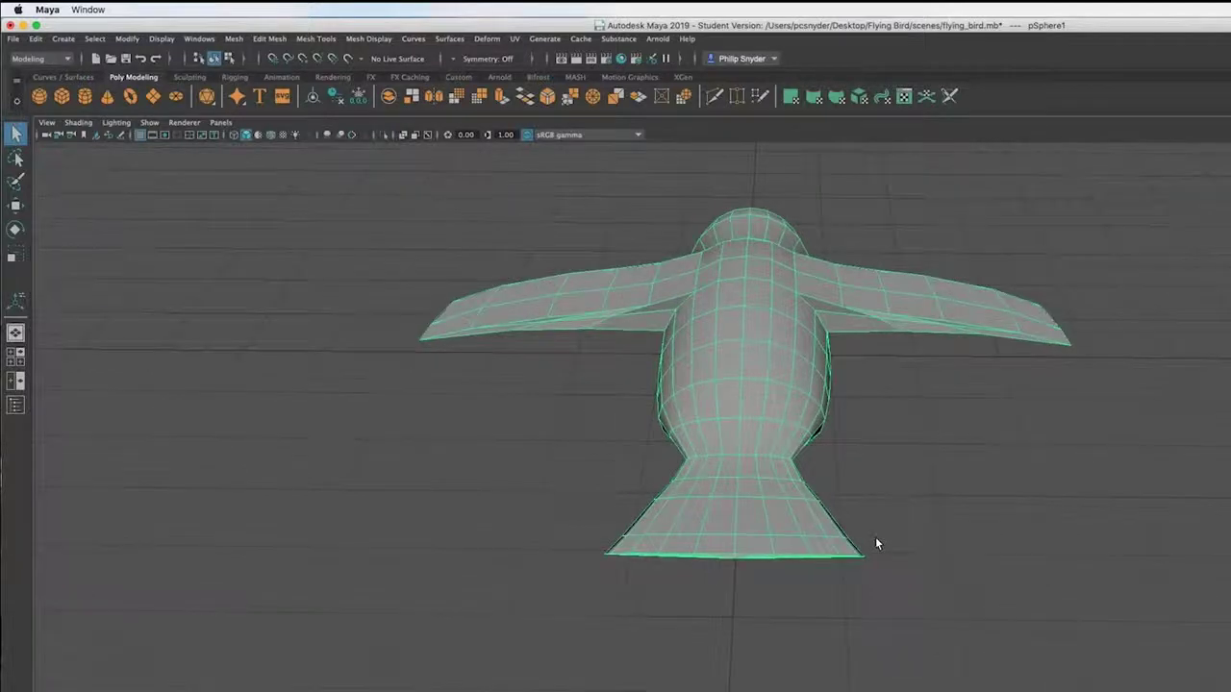
scroll(875, 540, "up", 4)
left_click_drag(725, 343, 751, 453, "alt")
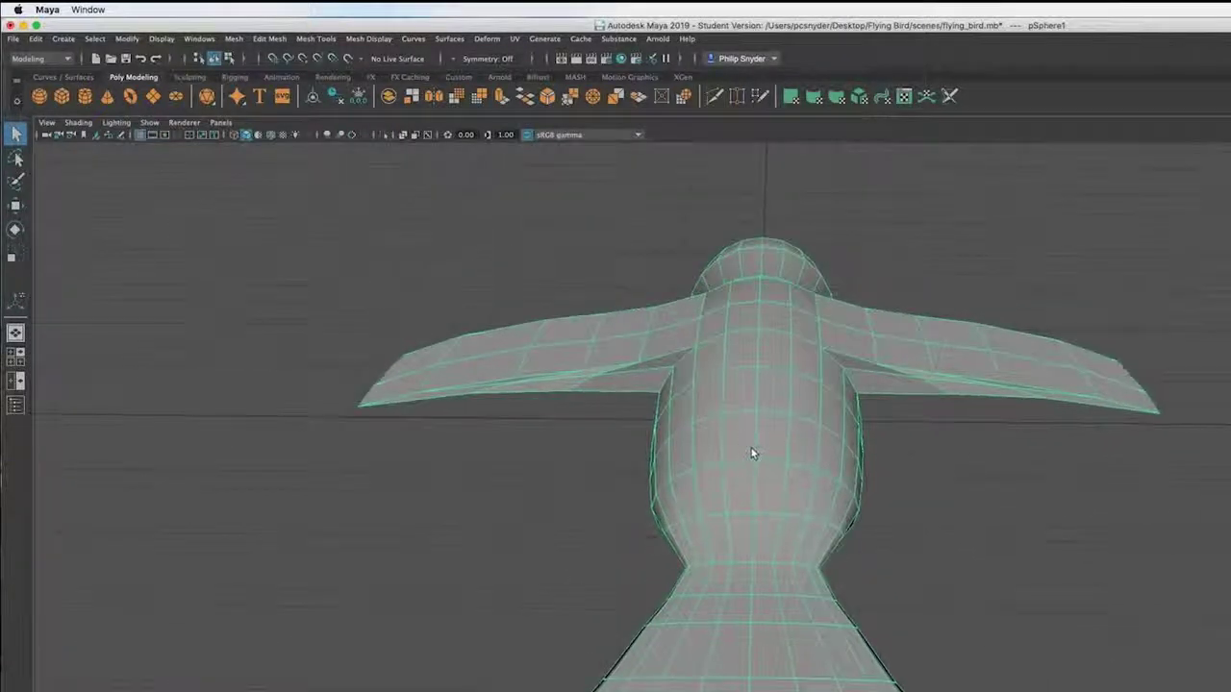
right_click(776, 348)
right_click_drag(776, 348, 711, 351)
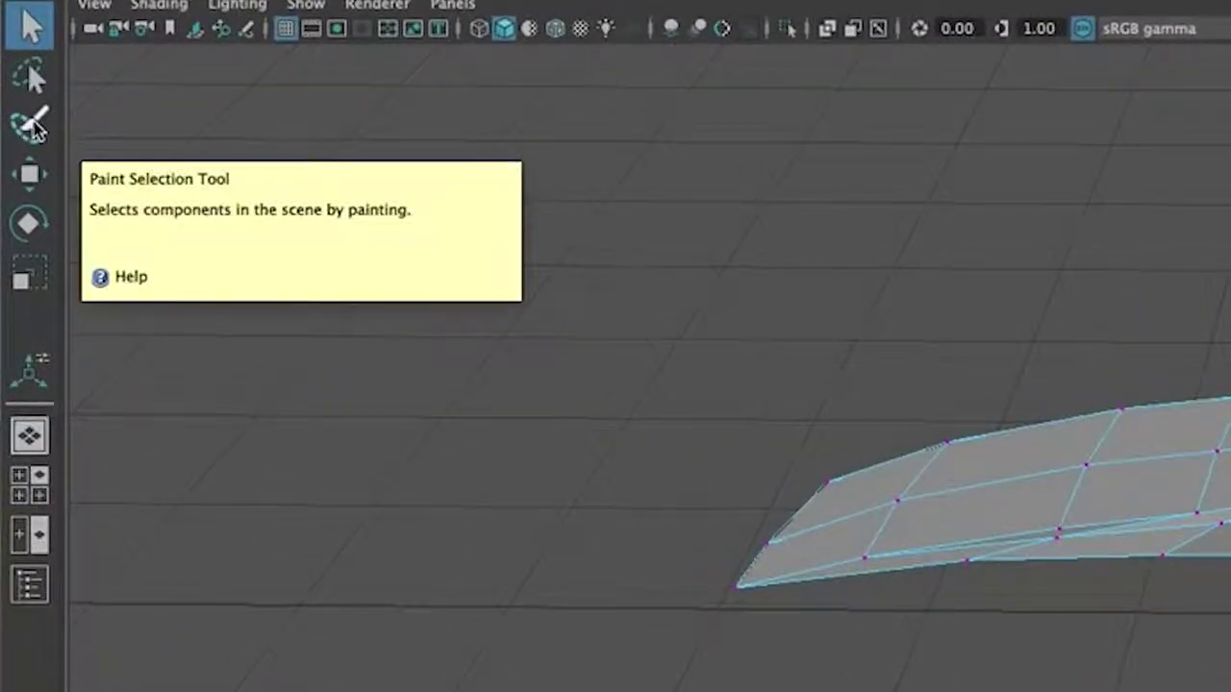
With a reduced Paint Selection brush, select the vertices along both wings' trailing edges and across the back between them.
left_click(31, 123)
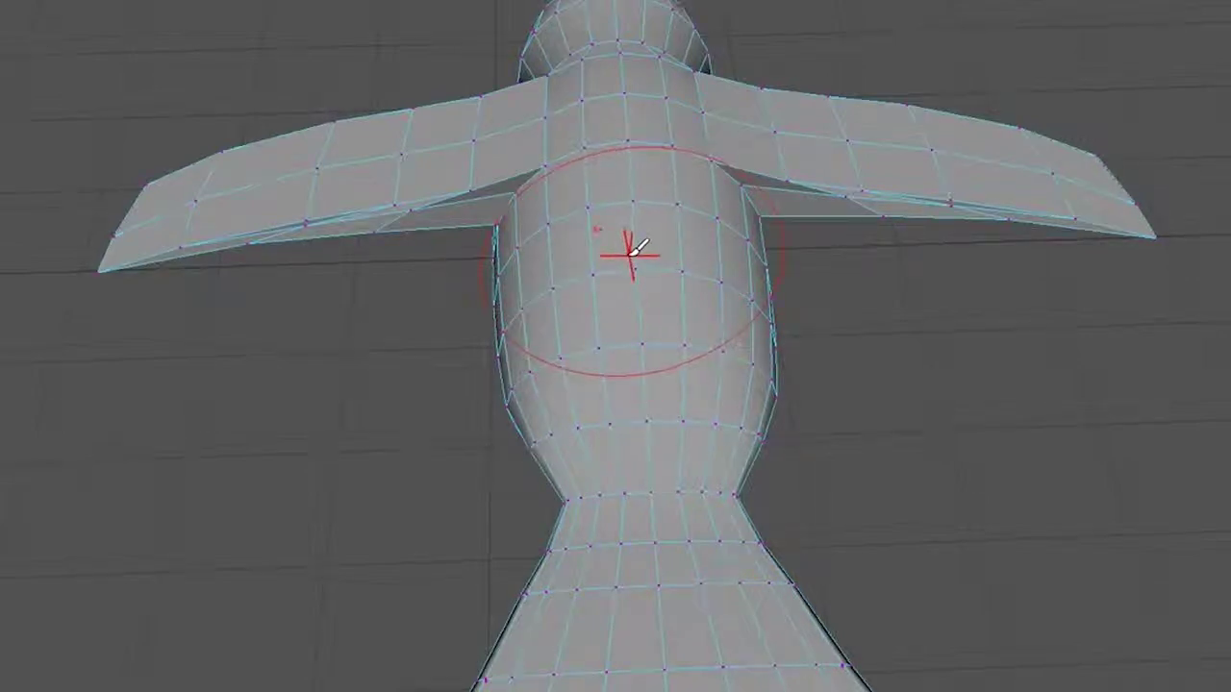
left_click(622, 249)
left_click_drag(622, 248, 605, 247)
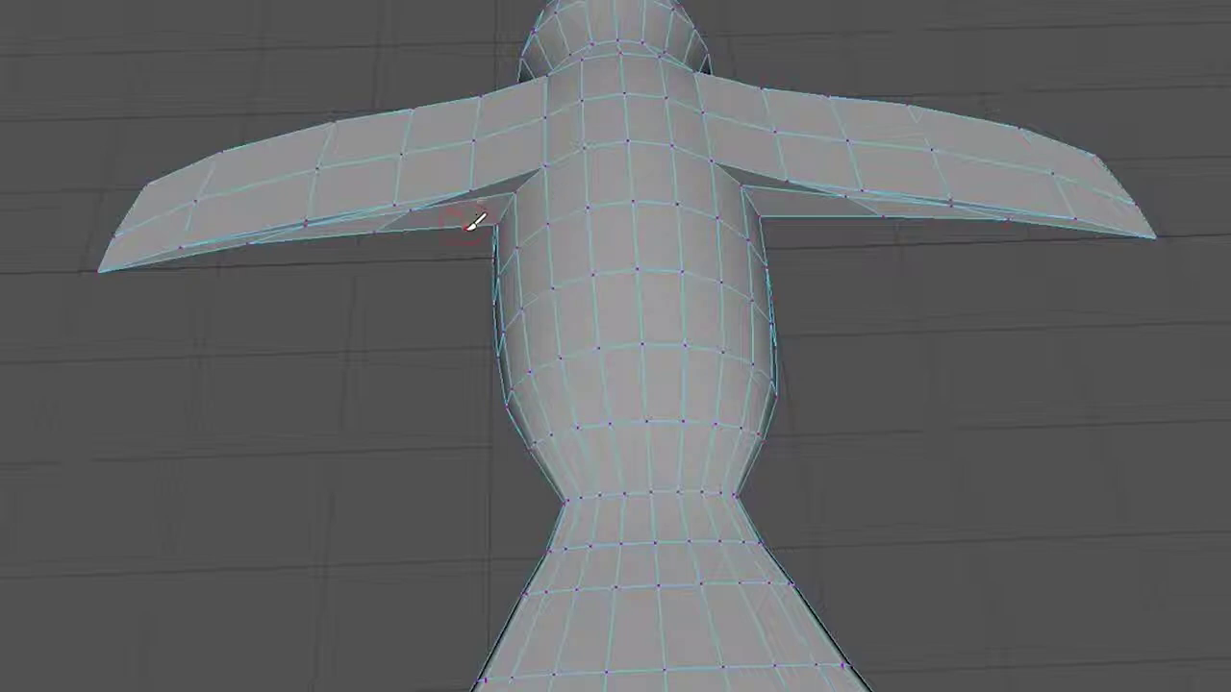
mouse_move(541, 165)
left_mouse_down()
mouse_move(519, 176)
mouse_move(506, 215)
mouse_move(552, 165)
mouse_move(534, 183)
mouse_move(412, 212)
mouse_move(391, 202)
mouse_move(360, 237)
mouse_move(289, 218)
mouse_move(249, 242)
mouse_move(164, 247)
mouse_move(96, 269)
left_mouse_up()
left_click_drag(713, 163, 731, 179)
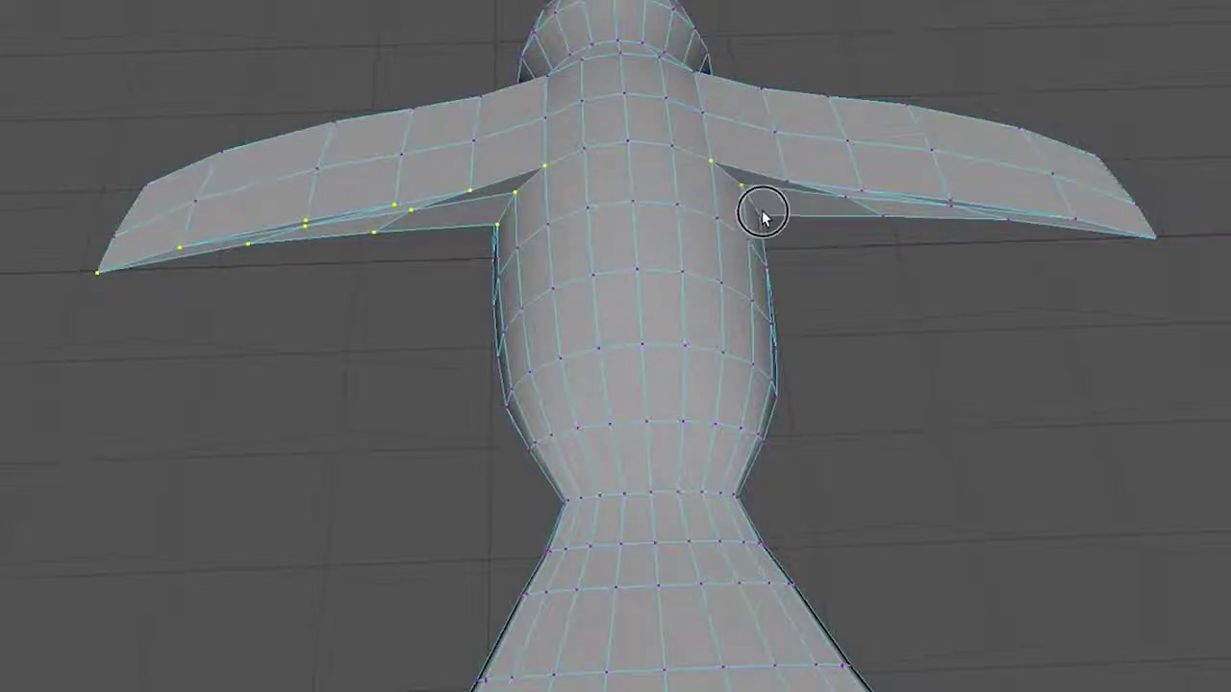
mouse_move(767, 202)
left_mouse_down()
mouse_move(797, 183)
mouse_move(953, 198)
mouse_move(1158, 242)
mouse_move(695, 132)
mouse_move(593, 126)
mouse_move(643, 178)
left_mouse_up()
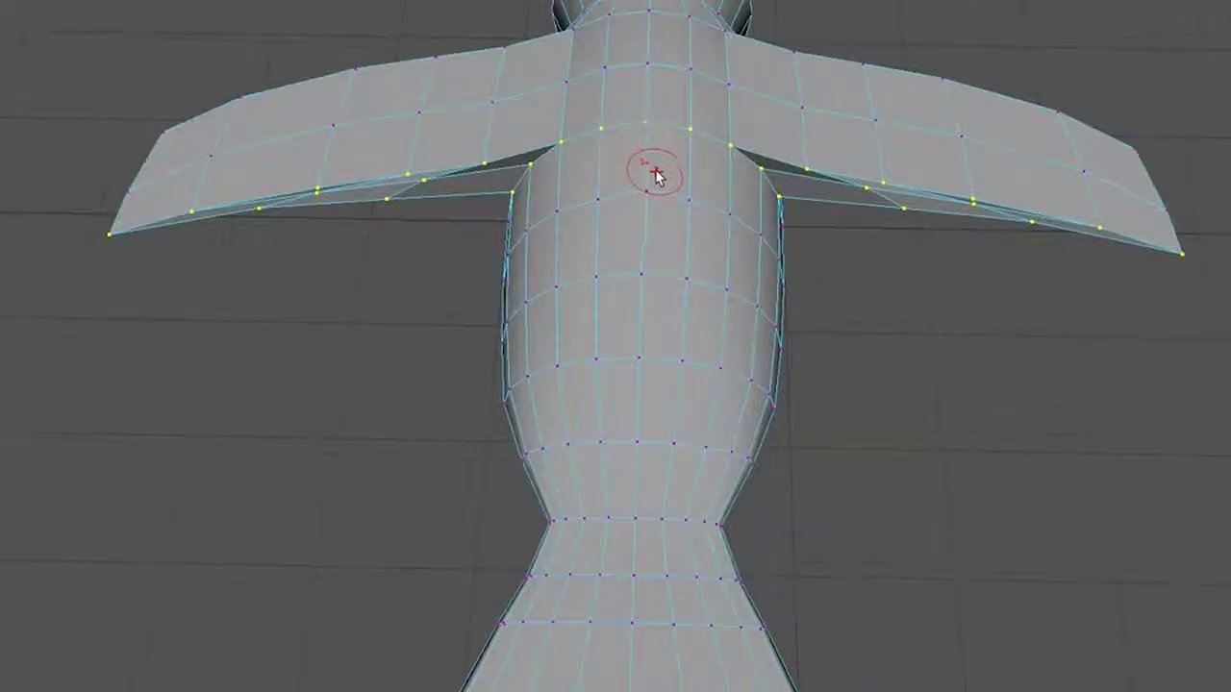
Move the selected trailing-edge vertices of both wings and the back slightly toward the tail to widen the wings.
key("e")
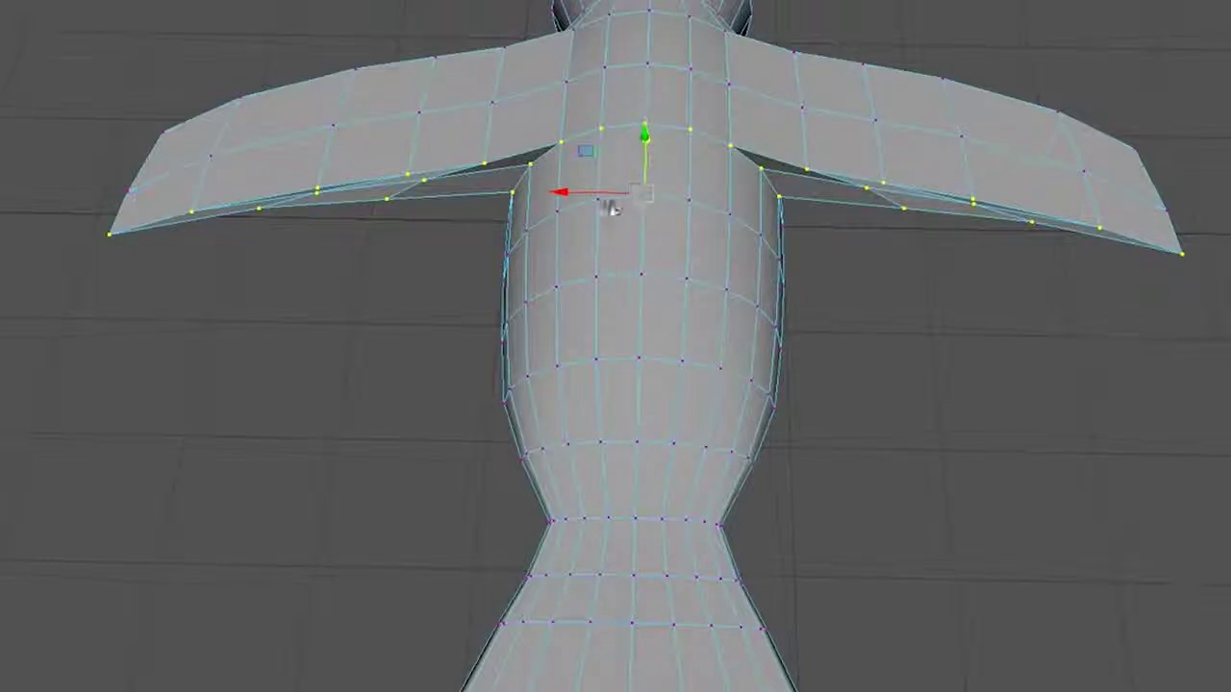
left_click_drag(605, 206, 605, 253, "alt")
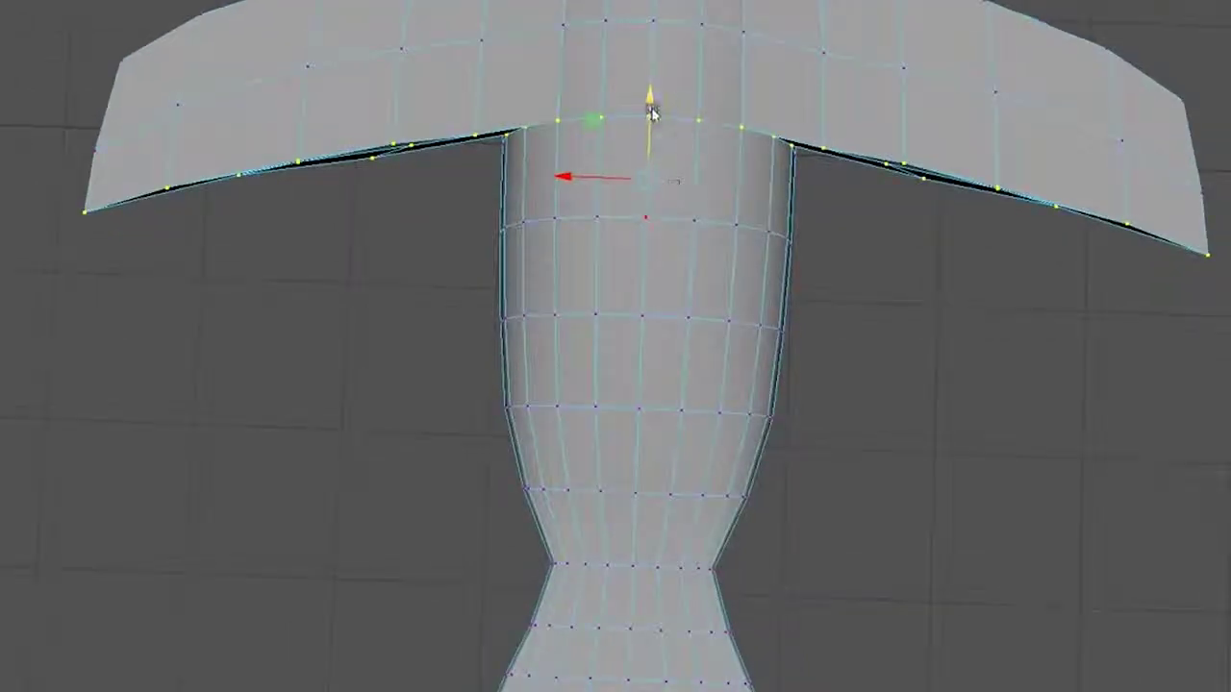
left_click_drag(650, 103, 650, 135)
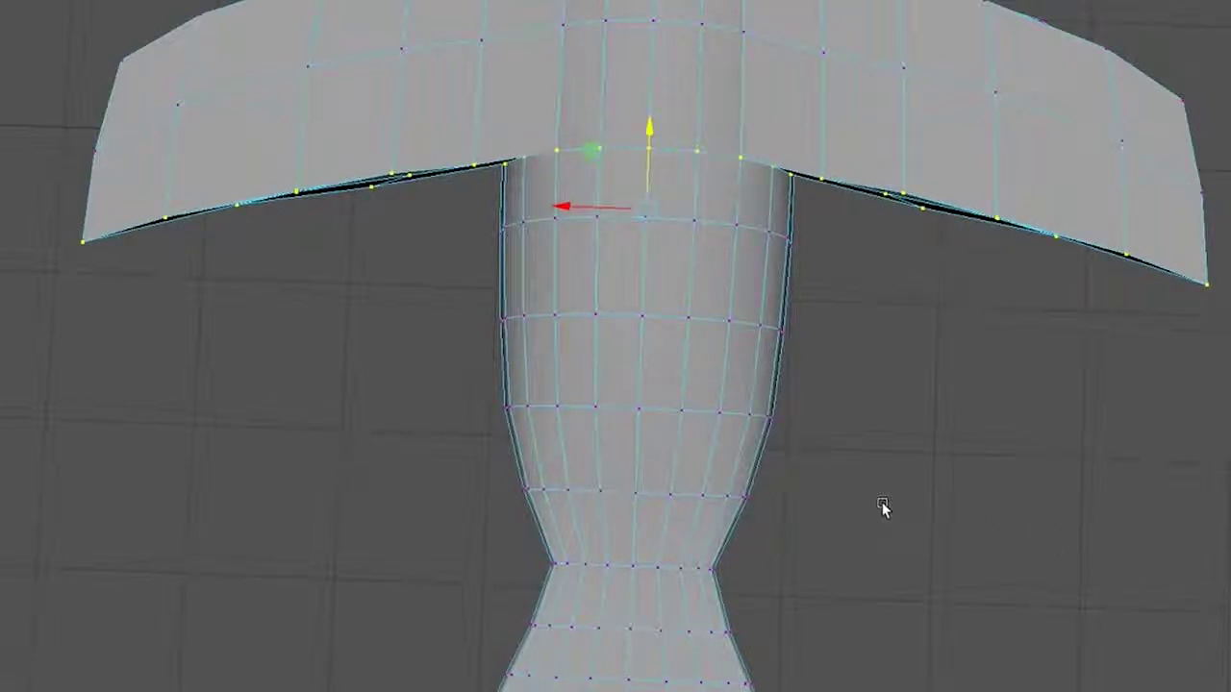
left_click_drag(694, 461, 894, 366, "alt")
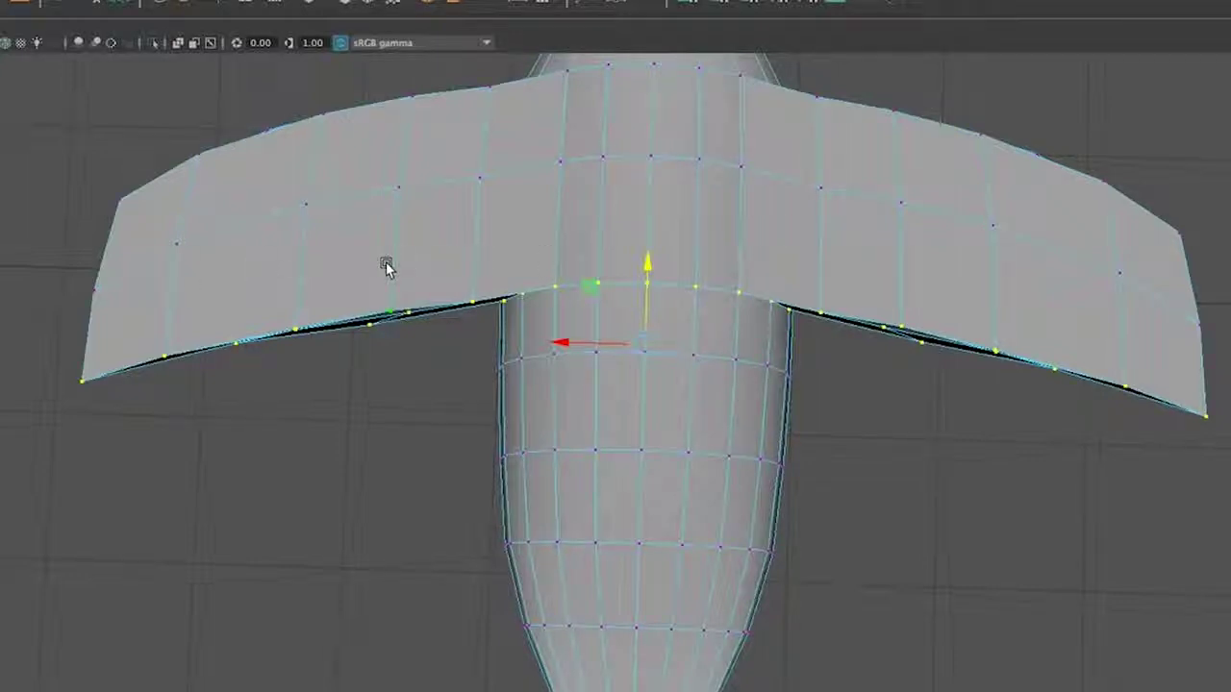
Select the front corner vertices at both wing tips and move them slightly back toward the tail.
left_click(40, 168)
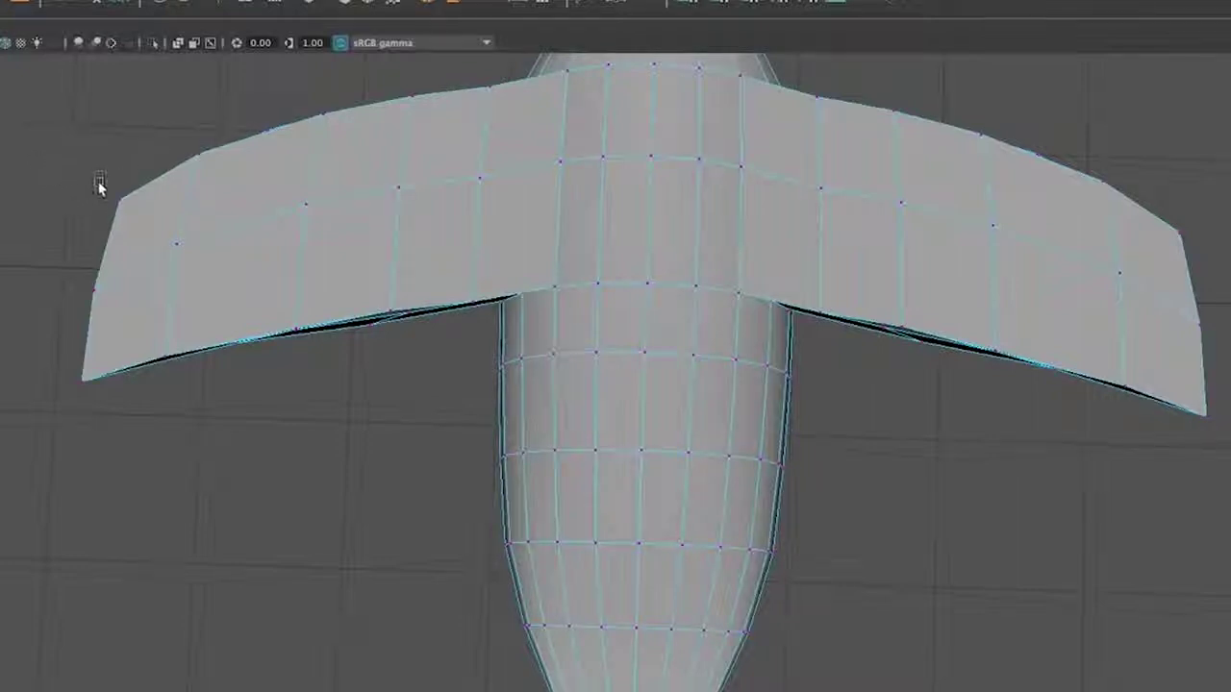
left_click(121, 200)
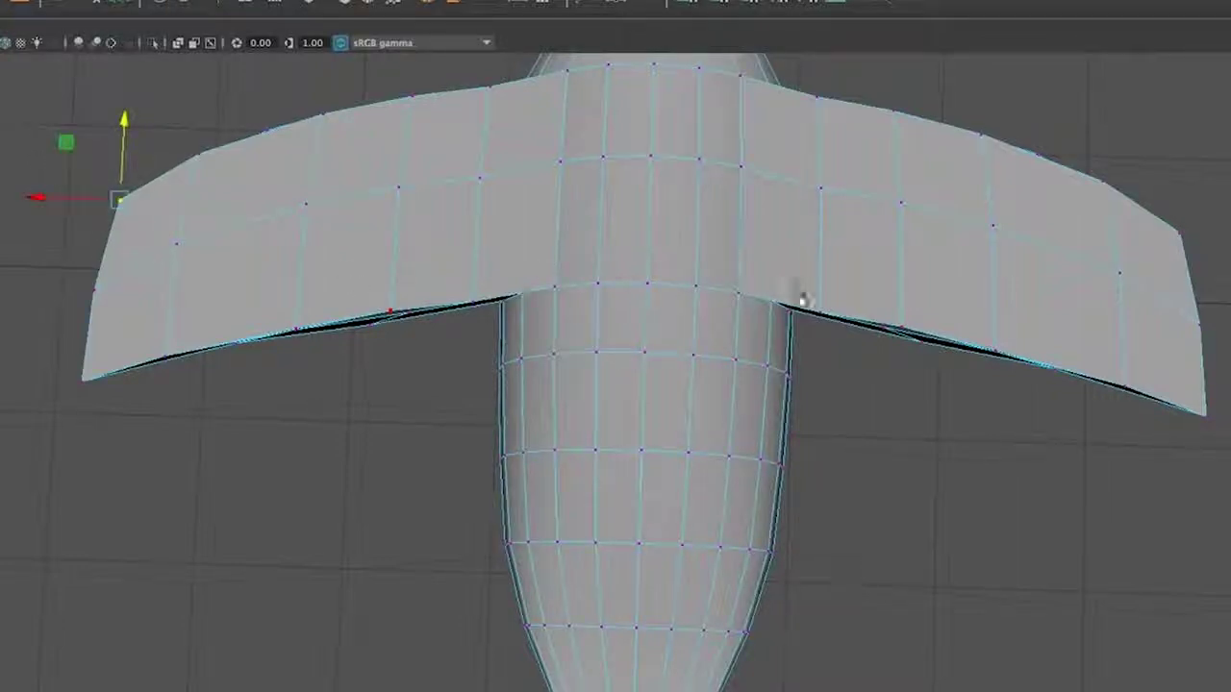
left_click(1175, 237, "shift")
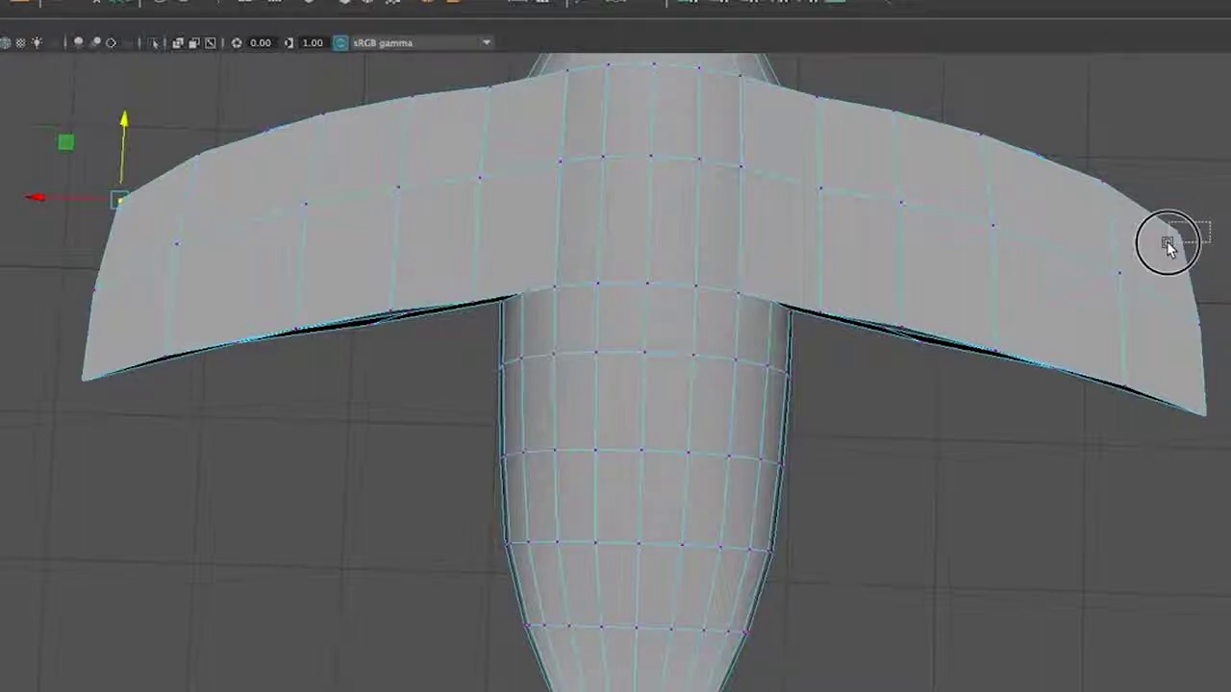
left_click_drag(654, 141, 656, 164)
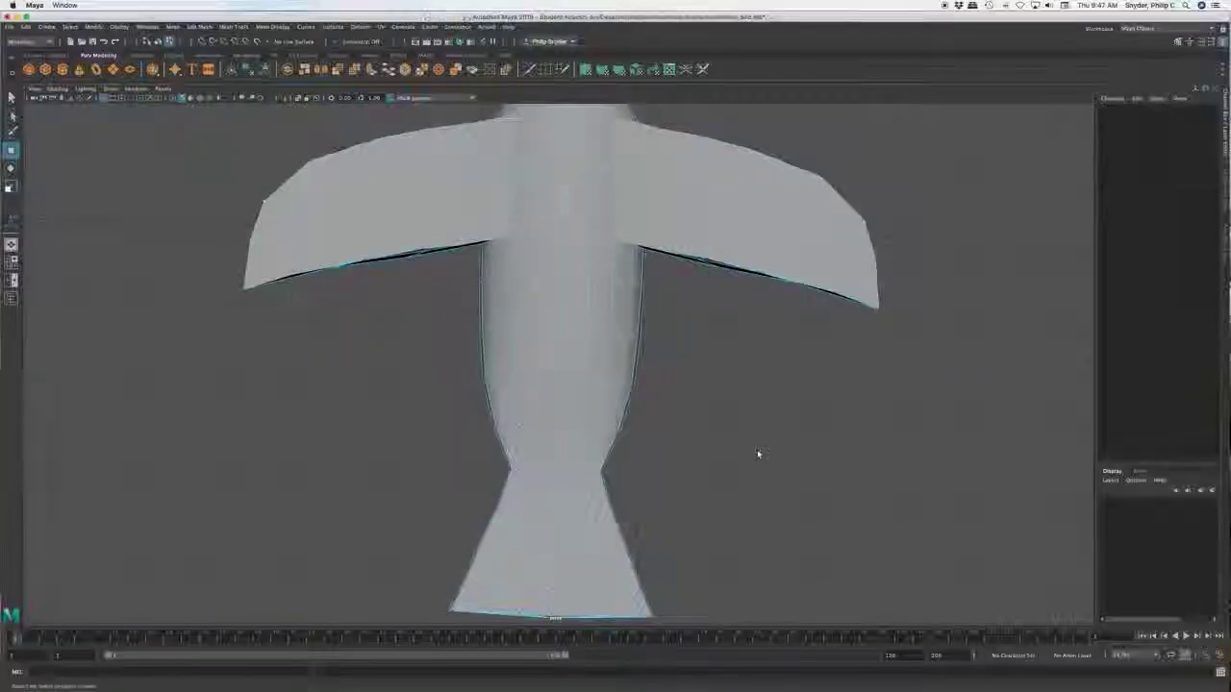
Return the bird to object selection mode, clear the selection and view it from the side.
left_click_drag(759, 453, 868, 386, "alt")
right_click_drag(577, 417, 627, 405)
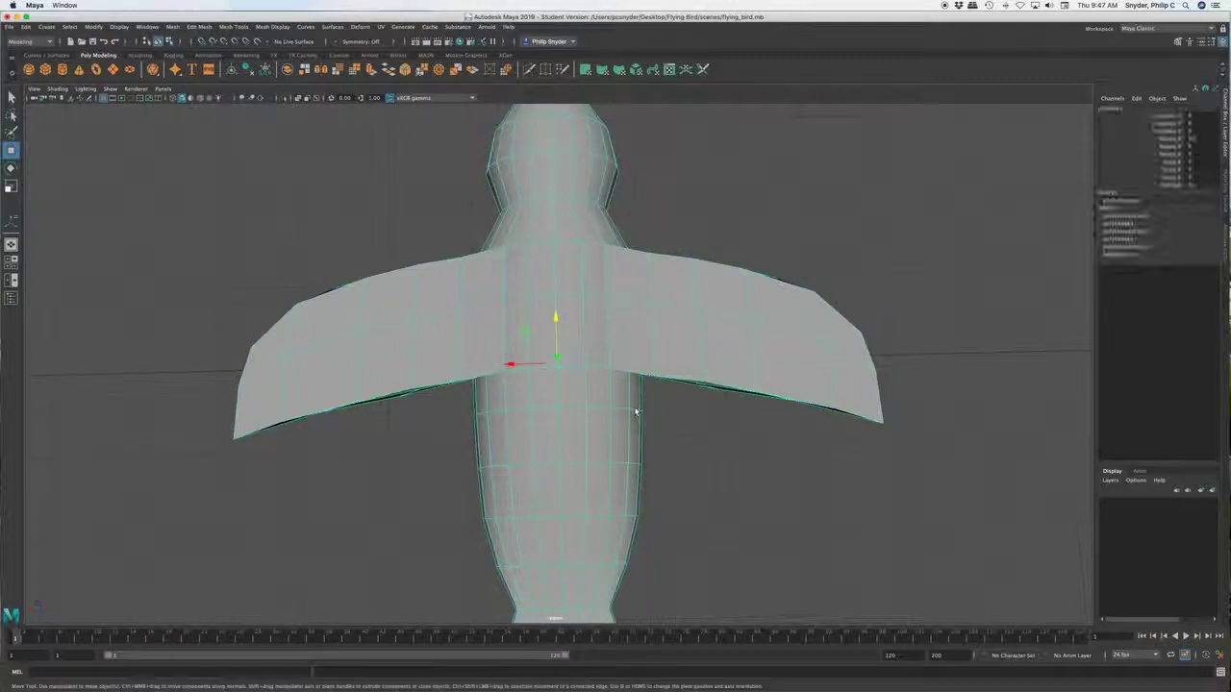
left_click(692, 477)
left_click_drag(692, 477, 627, 523, "alt")
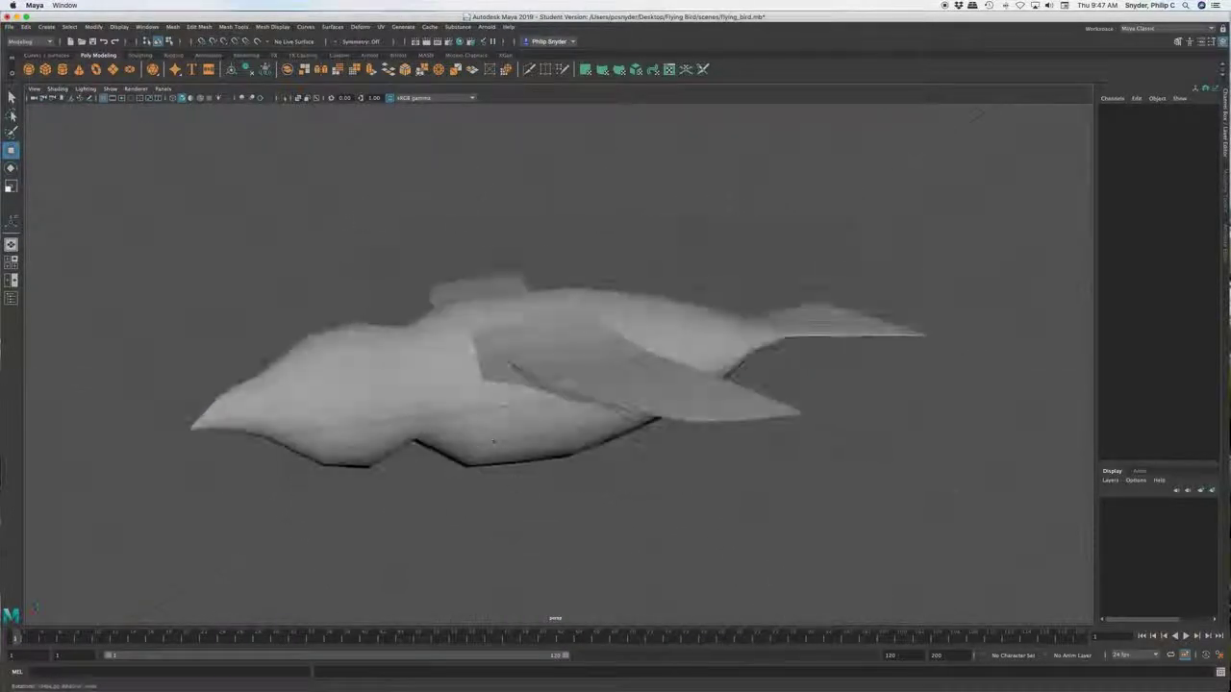
Preview the bird with smooth mesh display, examine its wings and body from the side, and restore the unsmoothed display.
left_click(519, 449)
key("3")
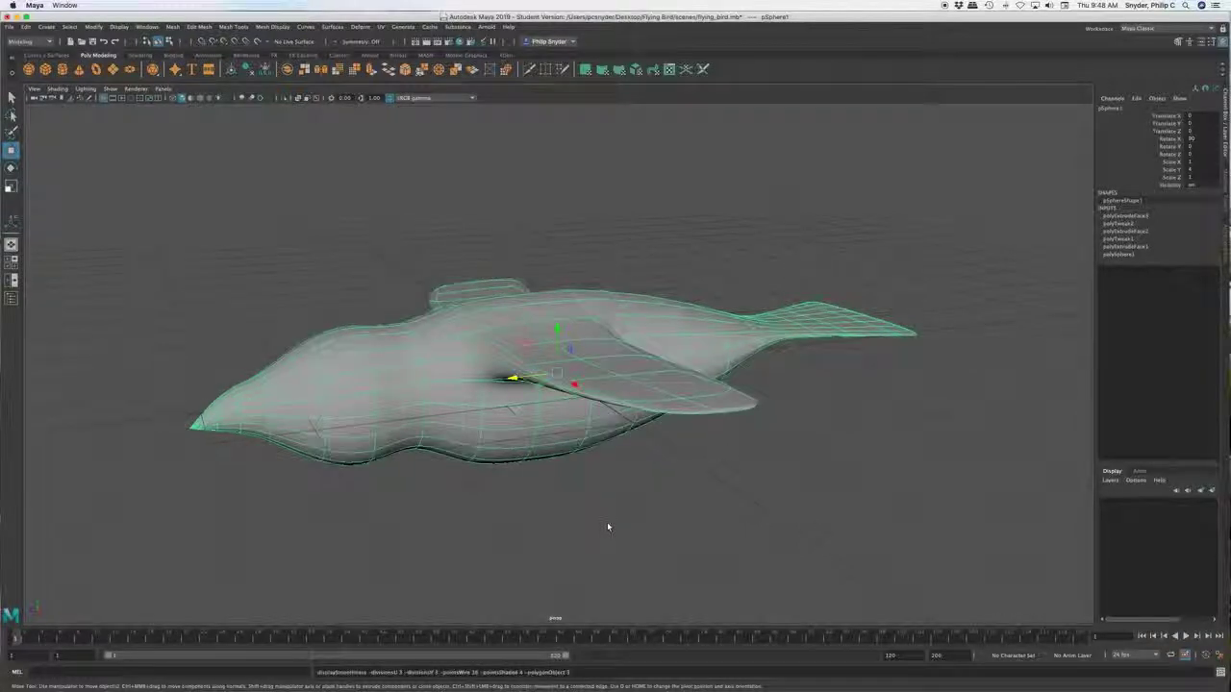
left_click(581, 523)
mouse_move(484, 525)
left_mouse_down("alt")
mouse_move(352, 568)
mouse_move(461, 530)
mouse_move(558, 428)
mouse_move(472, 528)
mouse_move(390, 530)
mouse_move(324, 558)
mouse_move(472, 529)
left_mouse_up("alt")
left_click(539, 436)
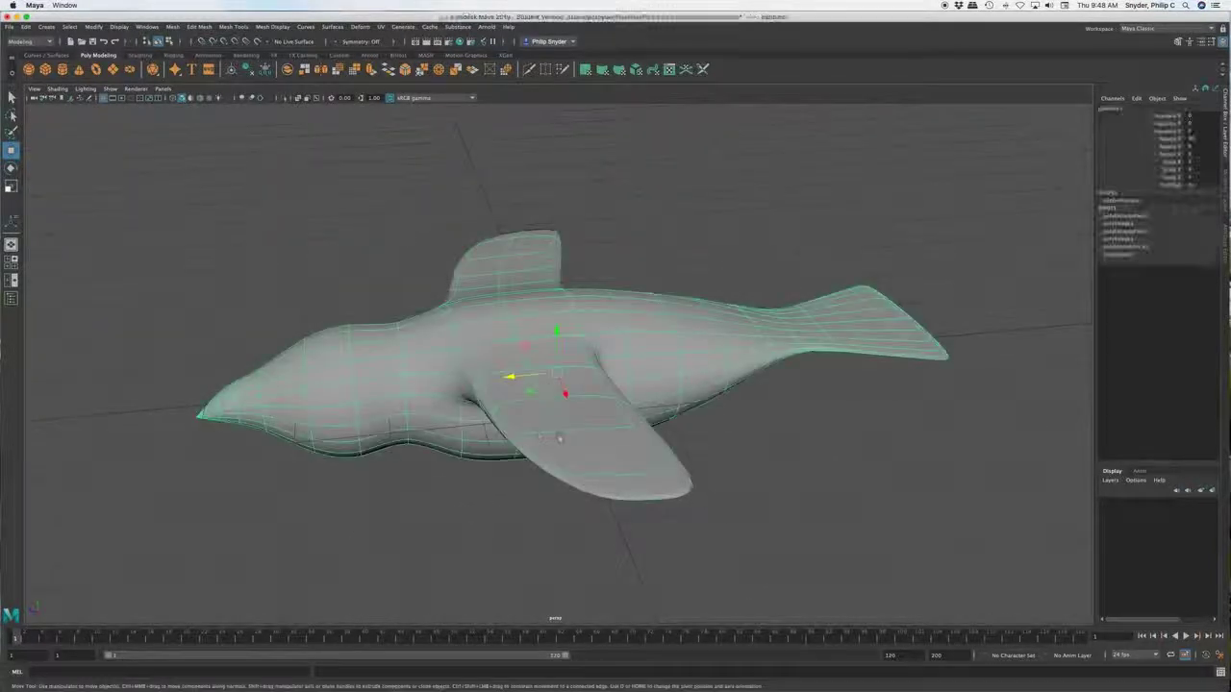
key("1")
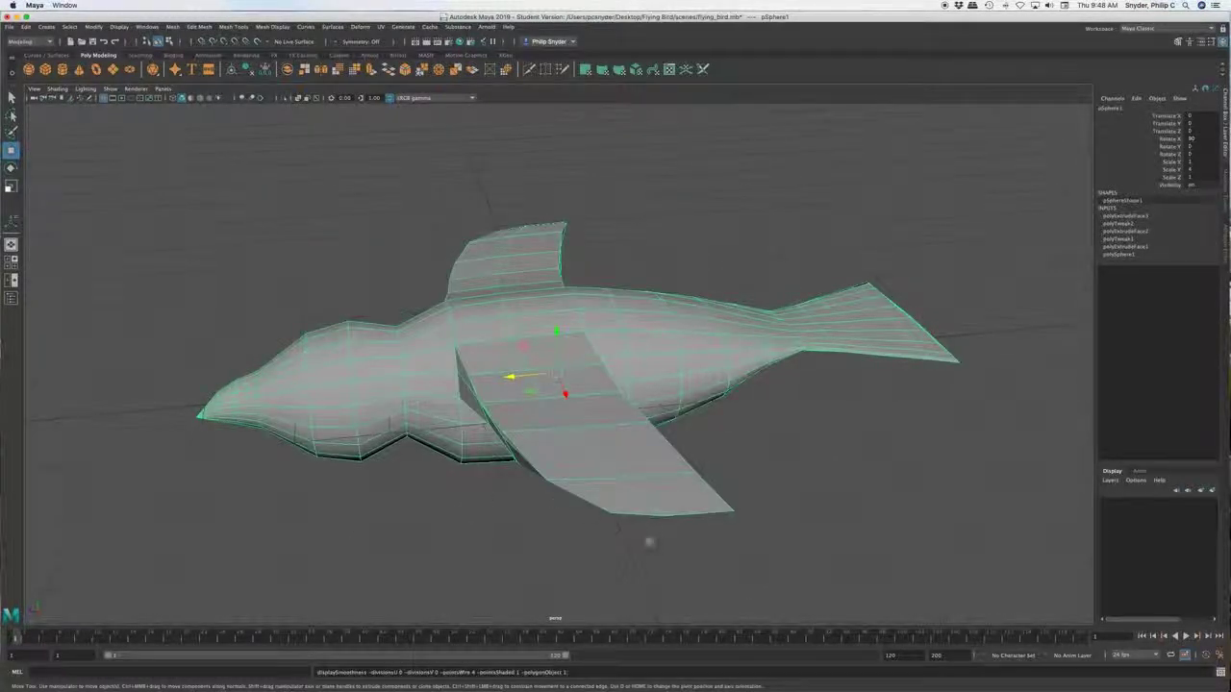
left_click(748, 489)
left_click_drag(750, 492, 456, 384, "alt")
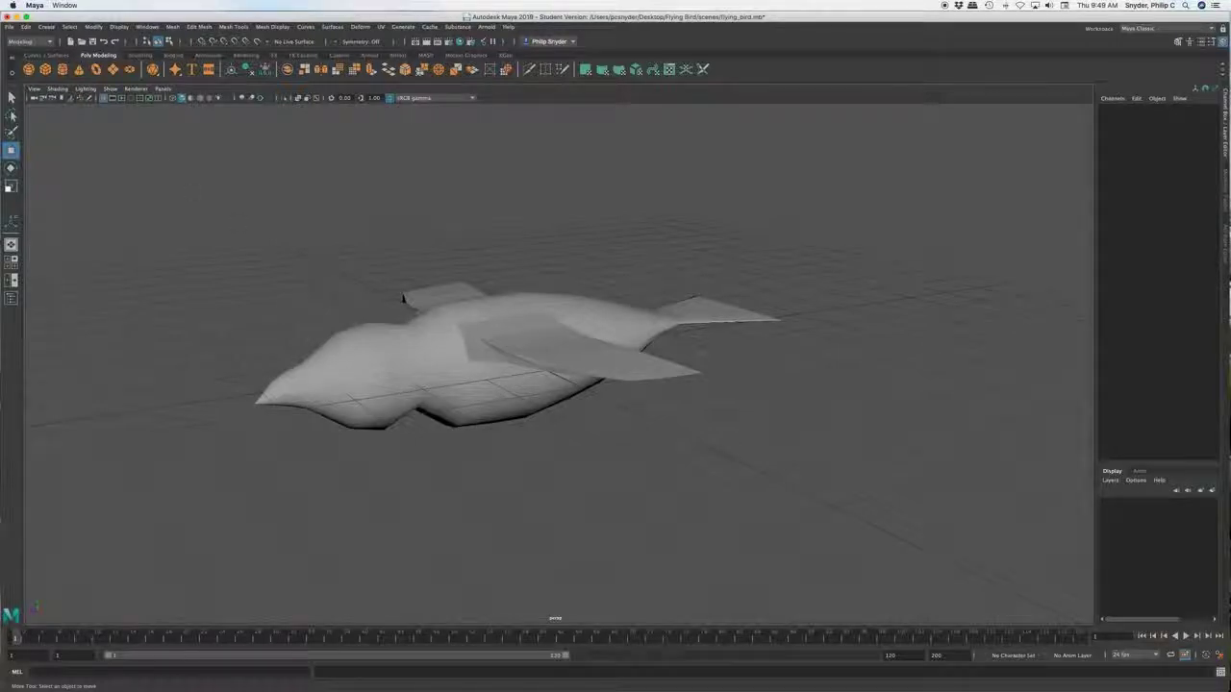
Move the bird back along Z to about -6.69, clear of the grid centre, and save the scene.
left_click(447, 412)
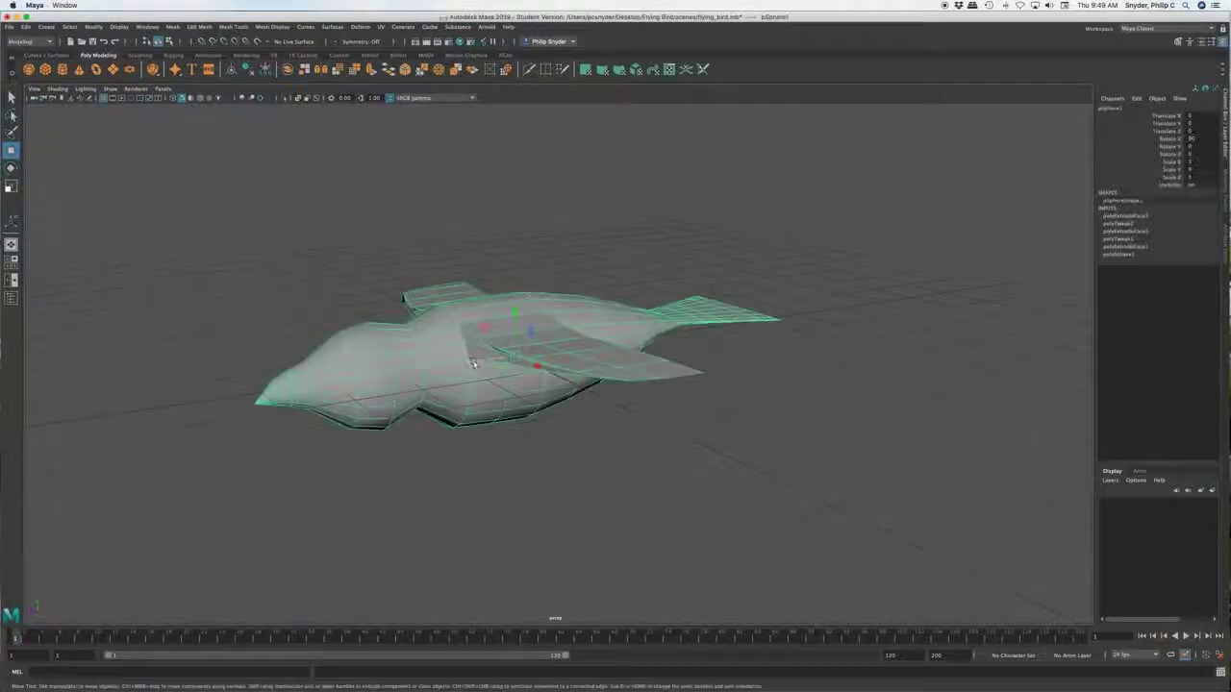
middle_click_drag(455, 354, 795, 293)
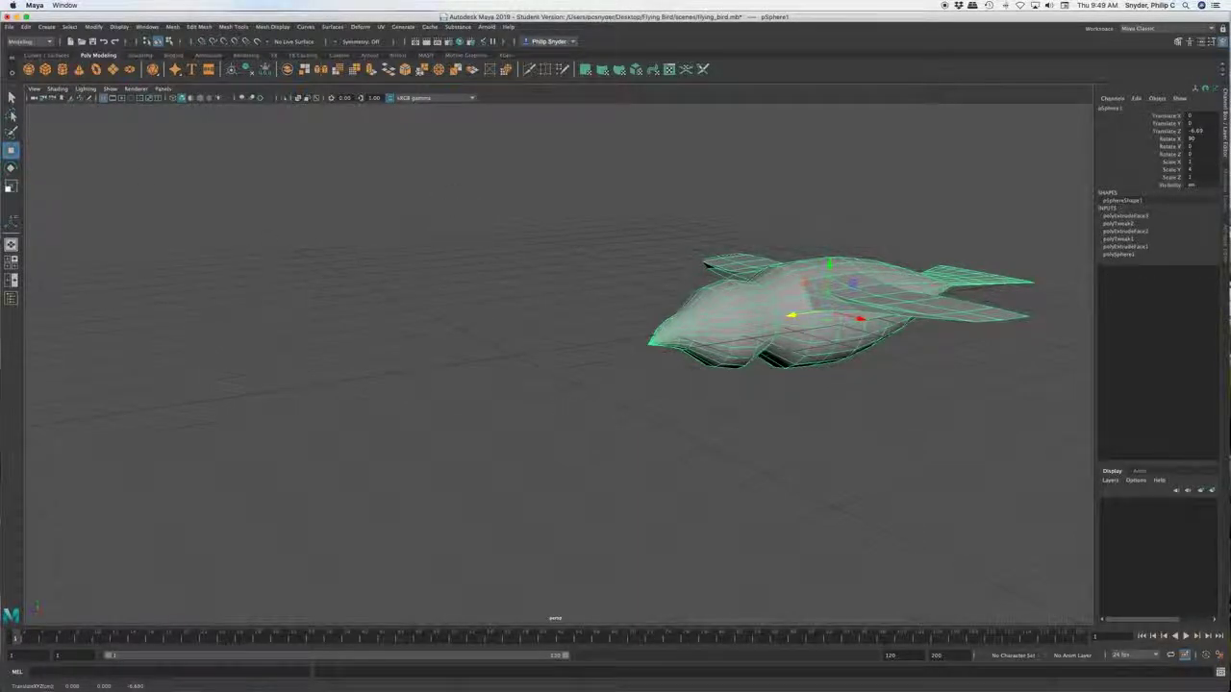
key("super+s")
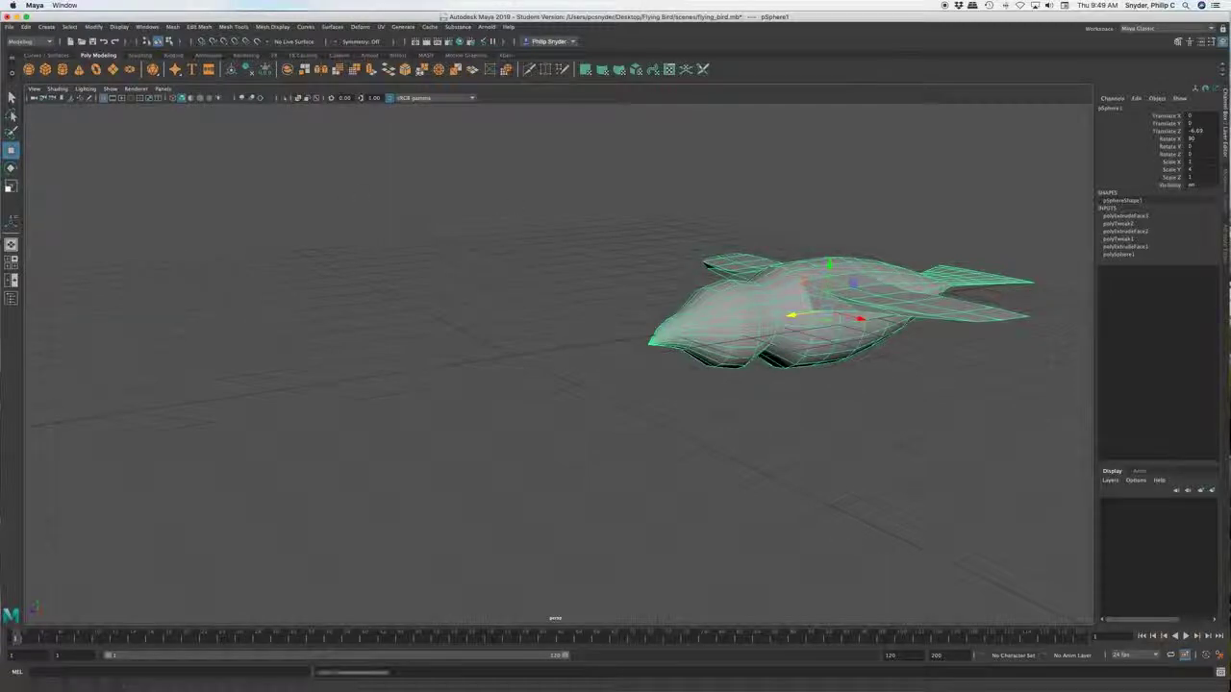
Create a polygon sphere, move it along X to about 3.8 and scale it uniformly to about 0.243.
left_click(28, 69)
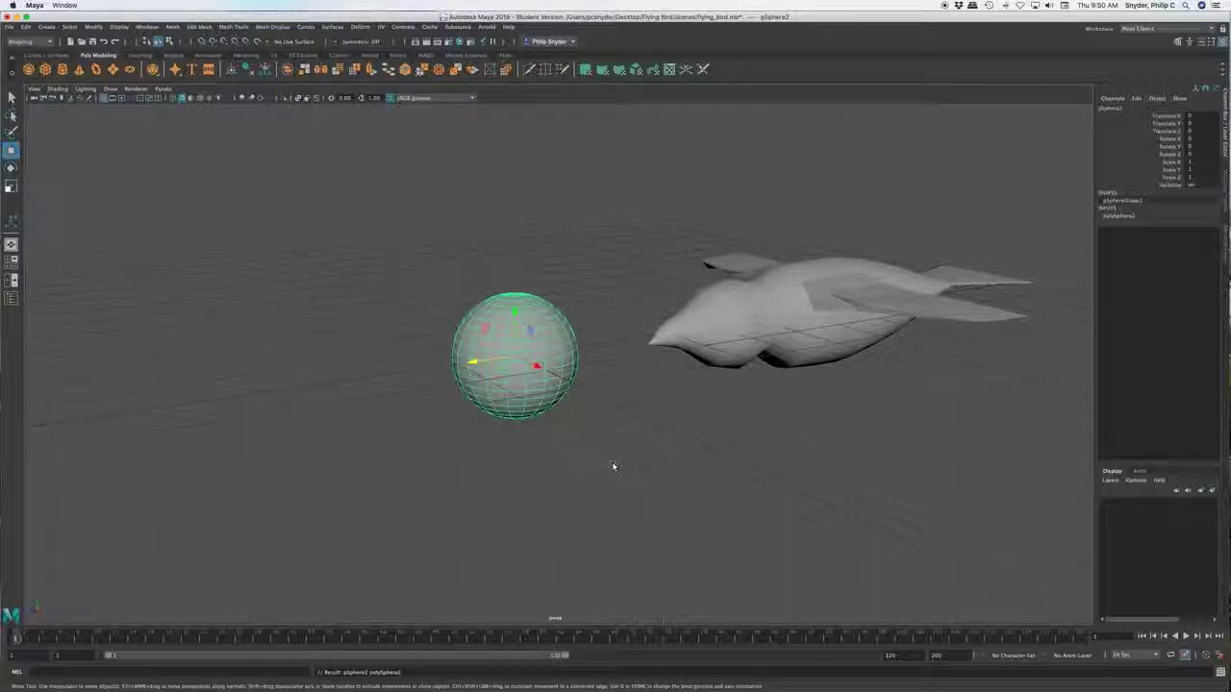
left_click_drag(539, 367, 684, 450)
key("r")
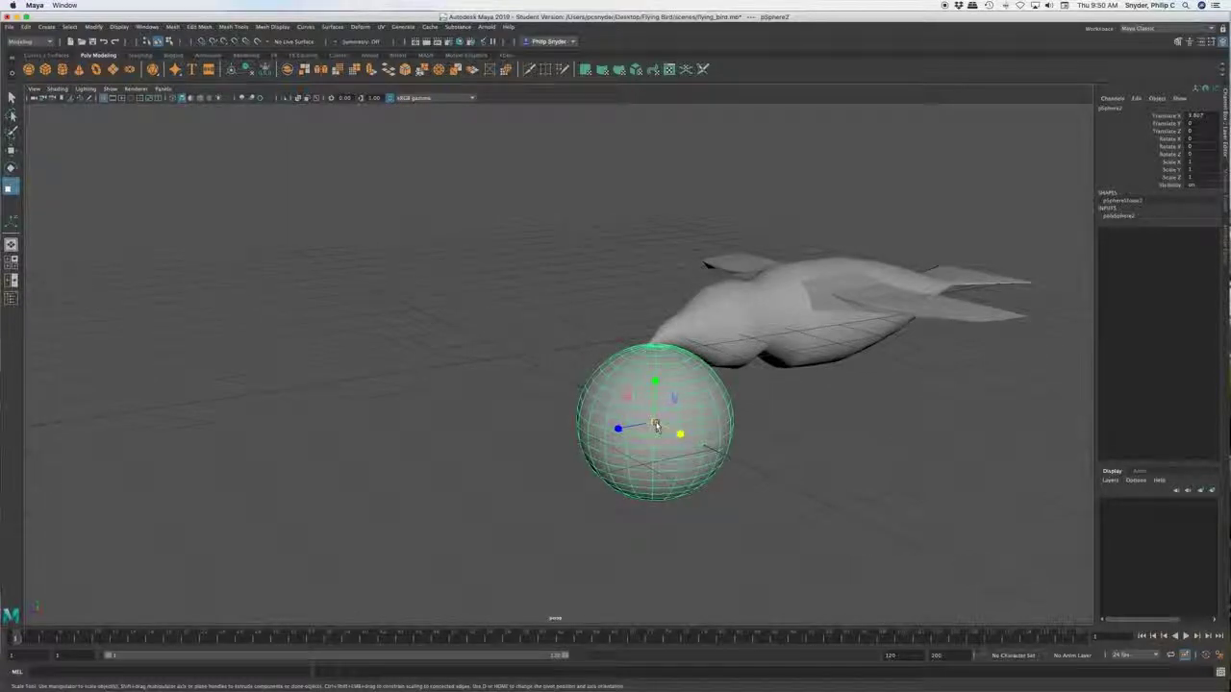
left_click_drag(655, 426, 552, 443)
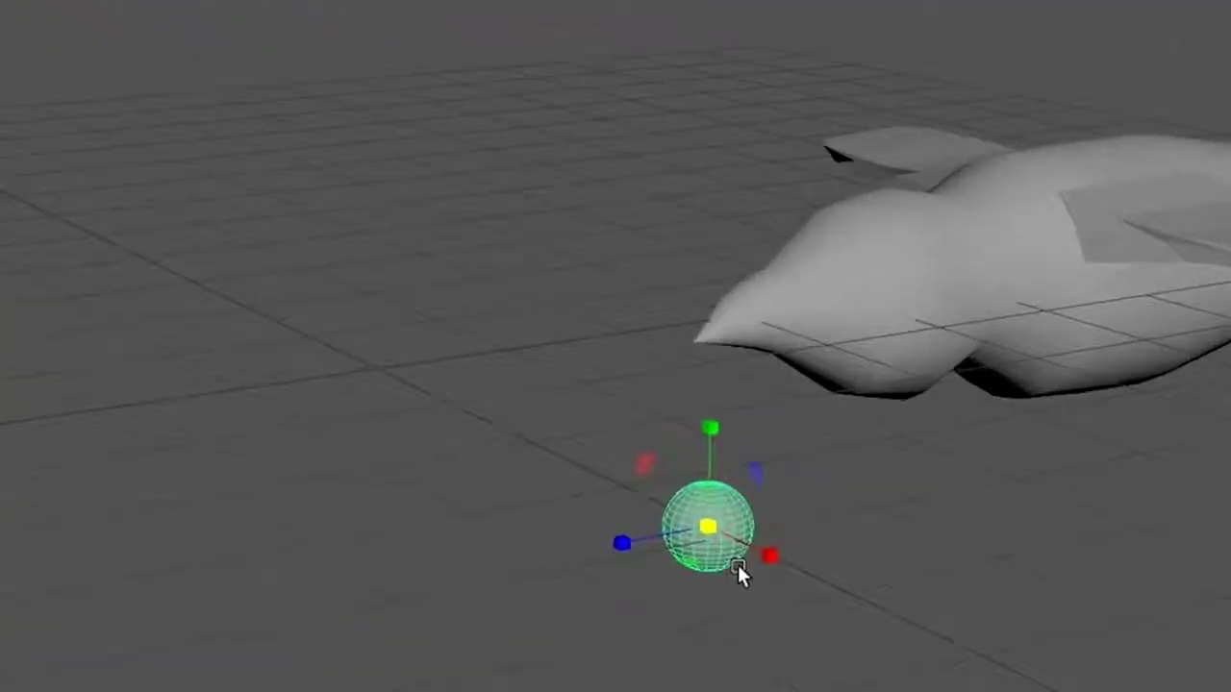
Set the small sphere's Z rotation to -90 degrees and turn it slightly about its X axis.
key("e")
left_click_drag(753, 472, 775, 600)
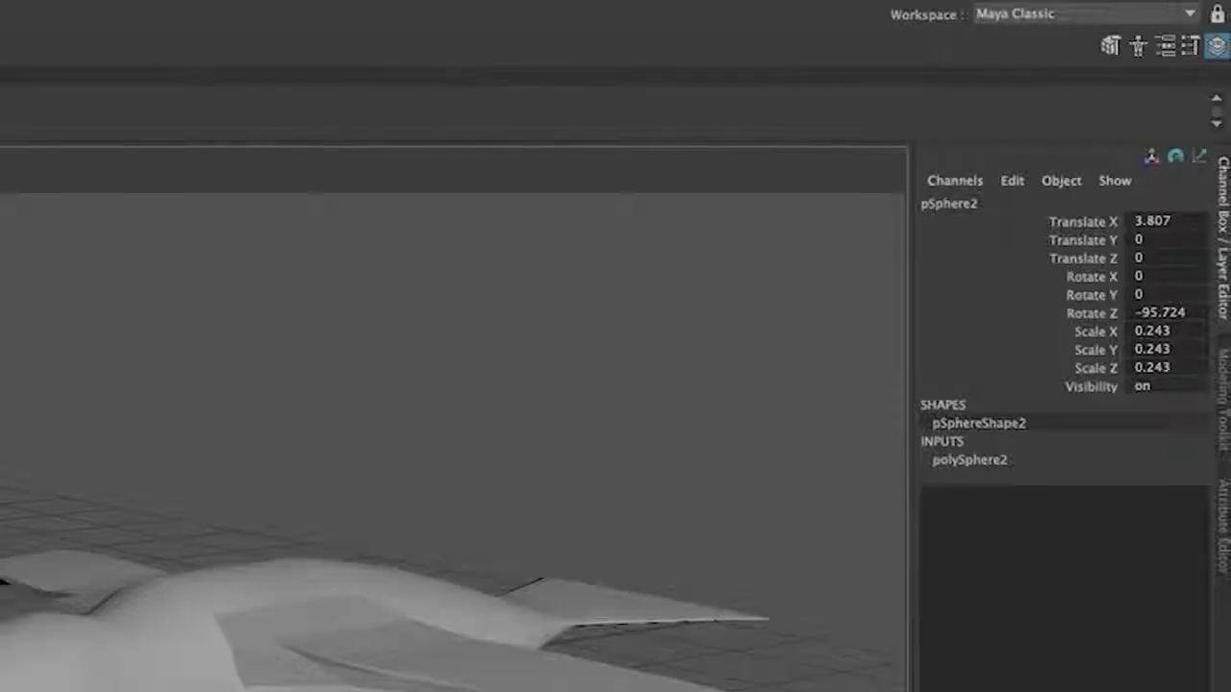
double_click(1169, 313)
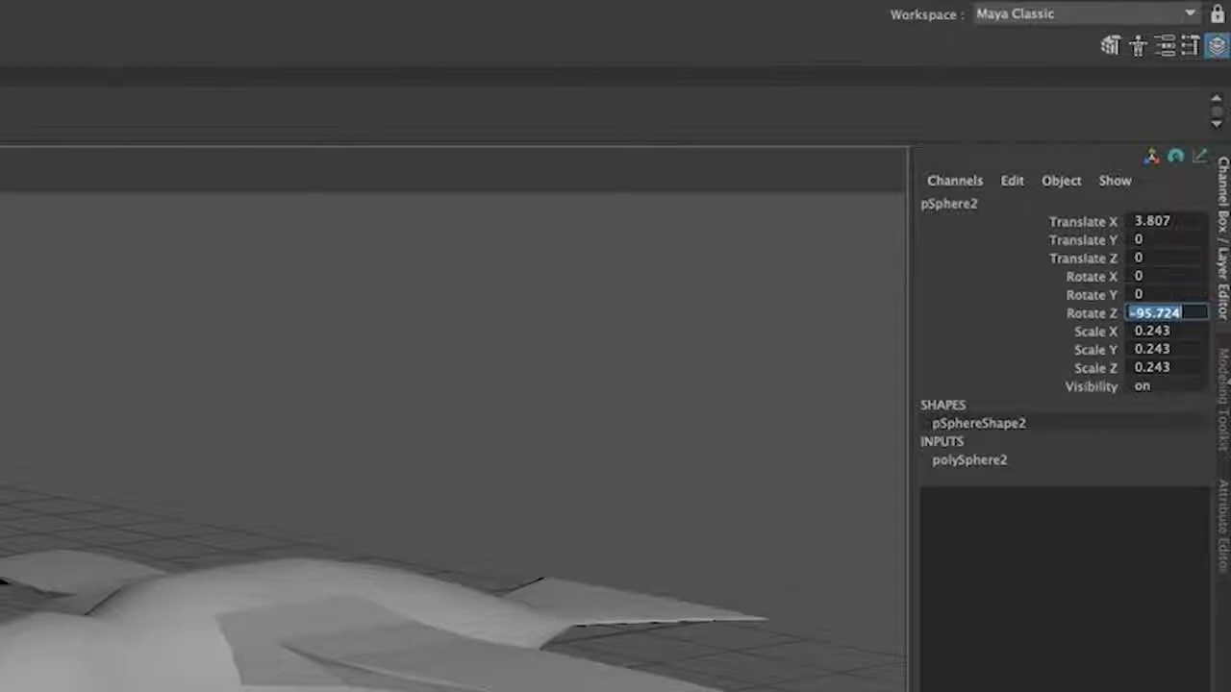
type("-90")
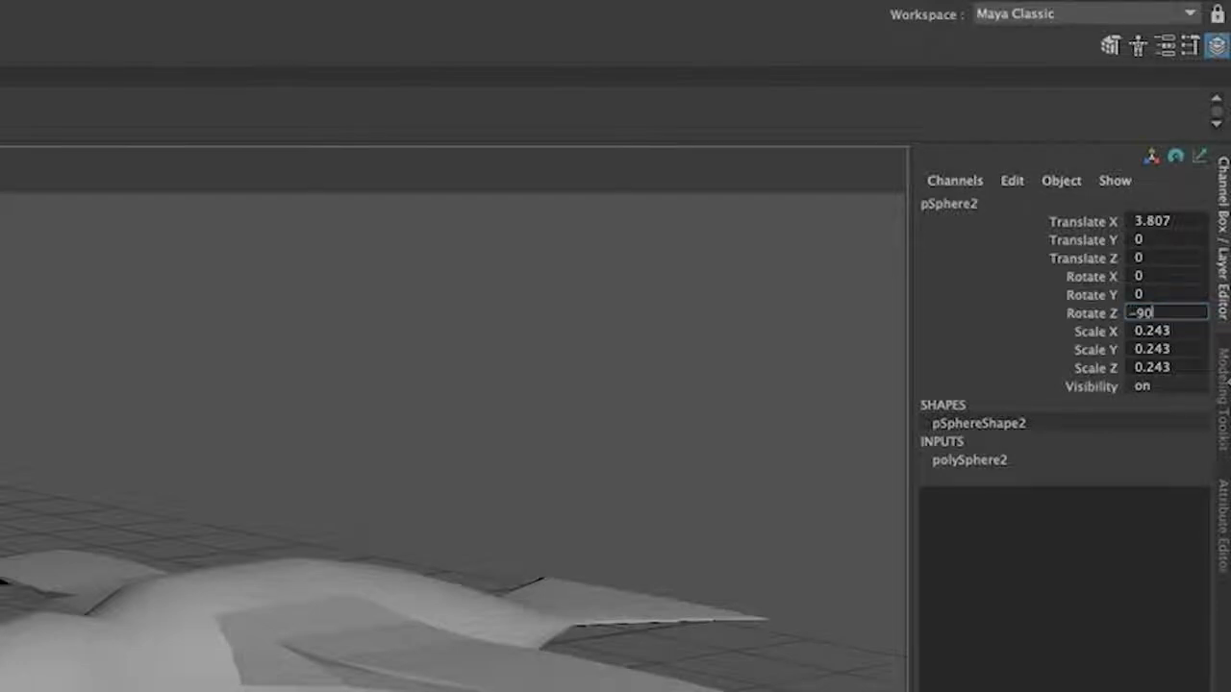
key("Return")
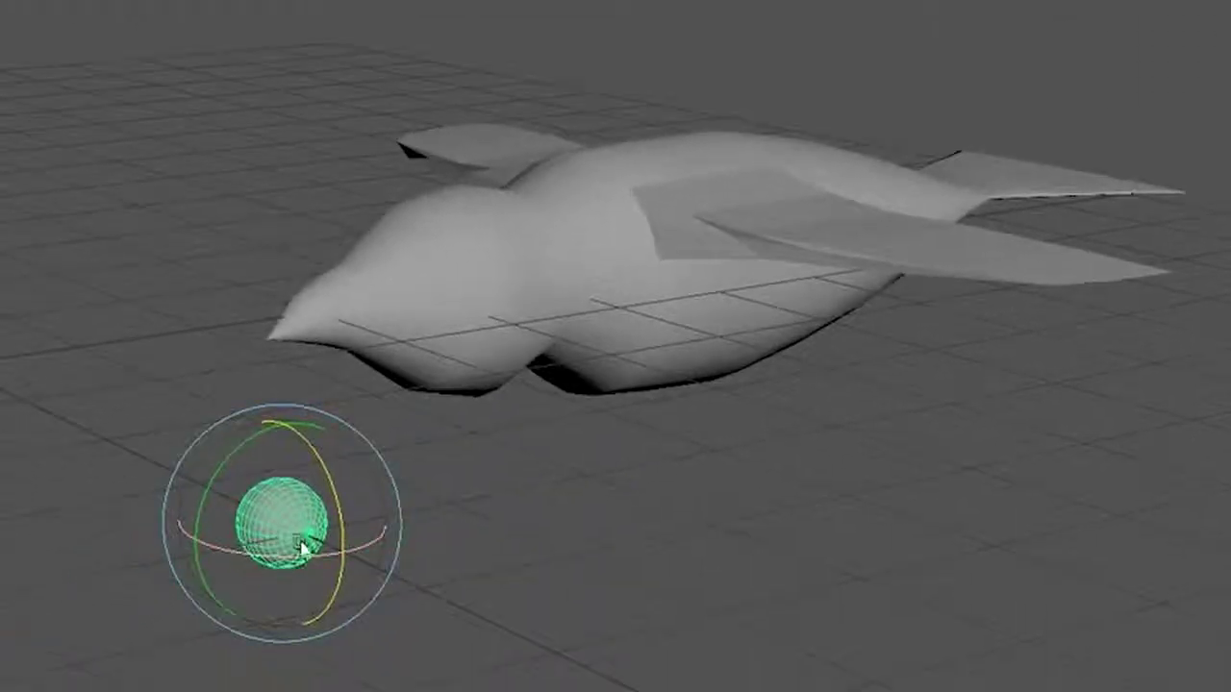
left_click_drag(248, 556, 224, 556)
left_click_drag(379, 537, 372, 532)
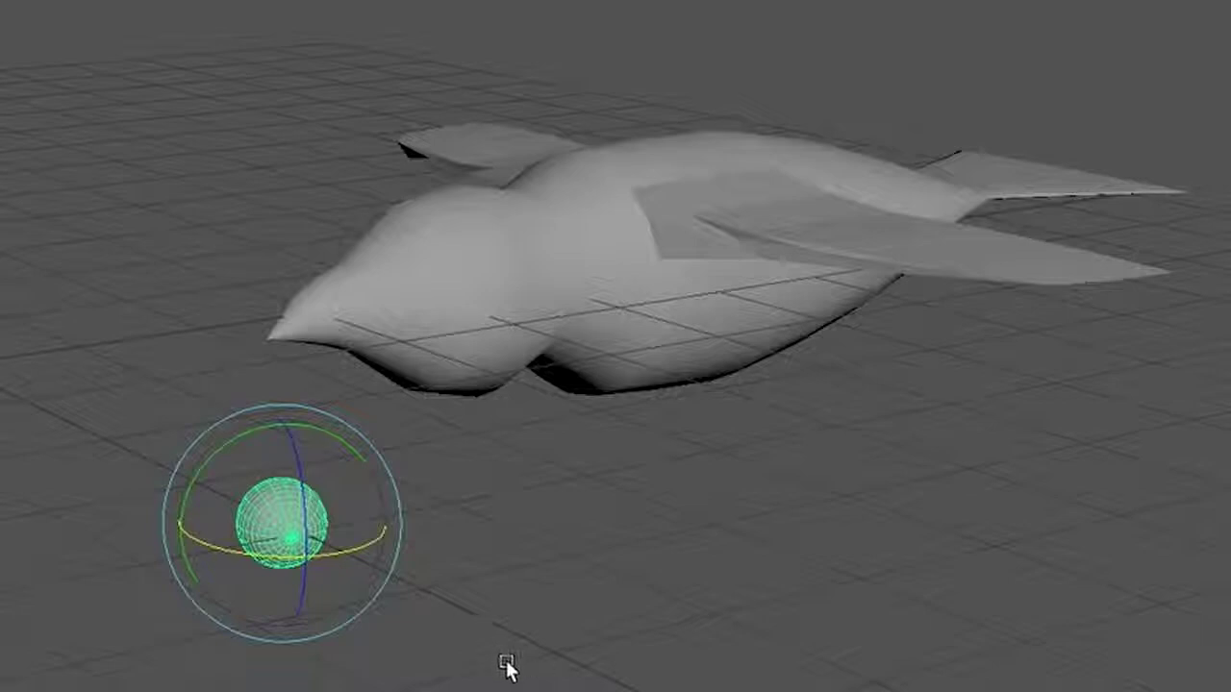
Select the bird and reset its Z translation to bring it back to the grid centre.
left_click(615, 266)
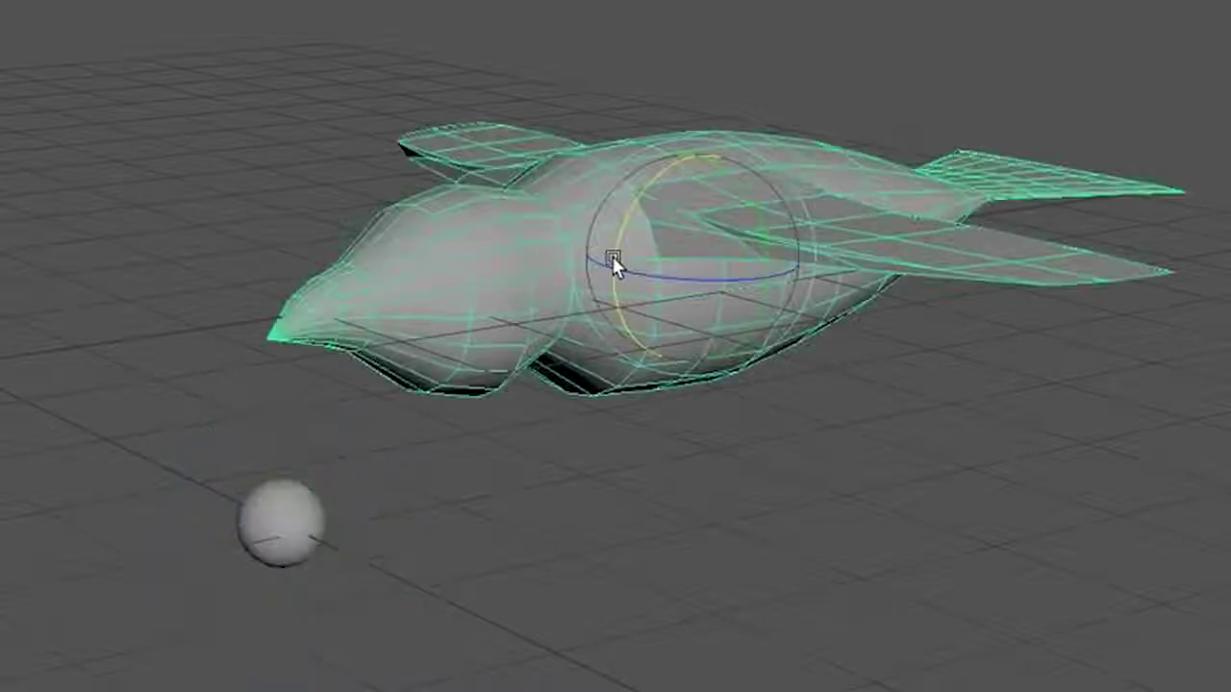
key("w")
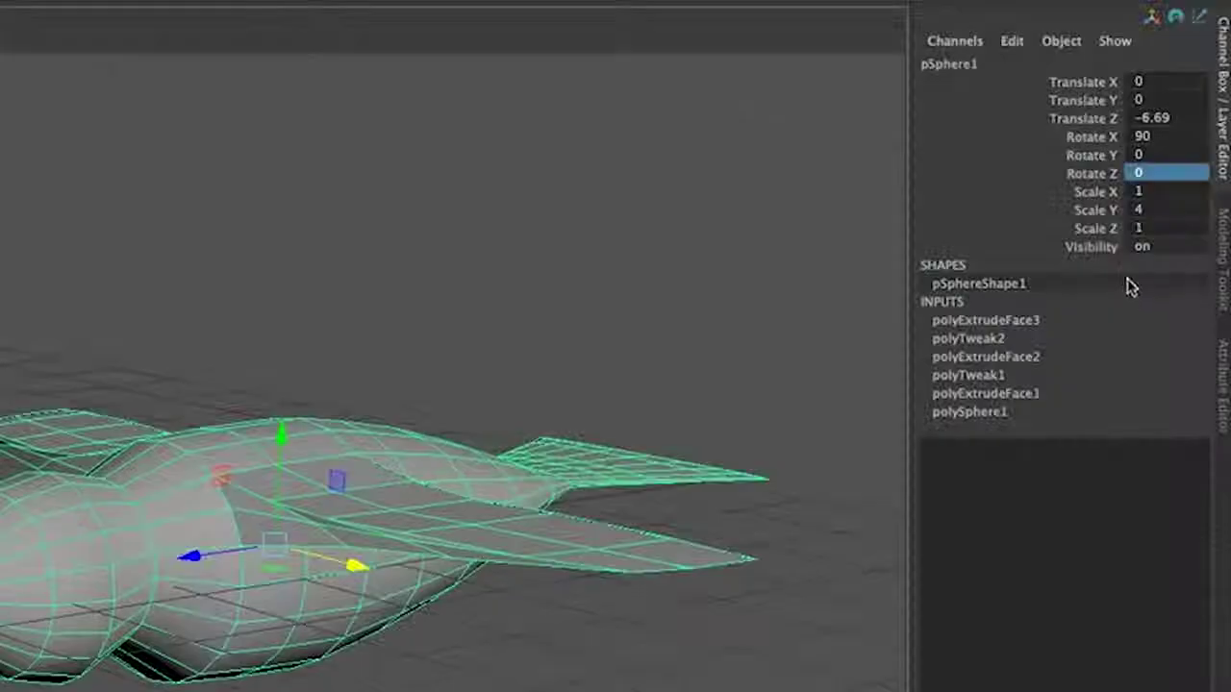
left_click(1167, 173)
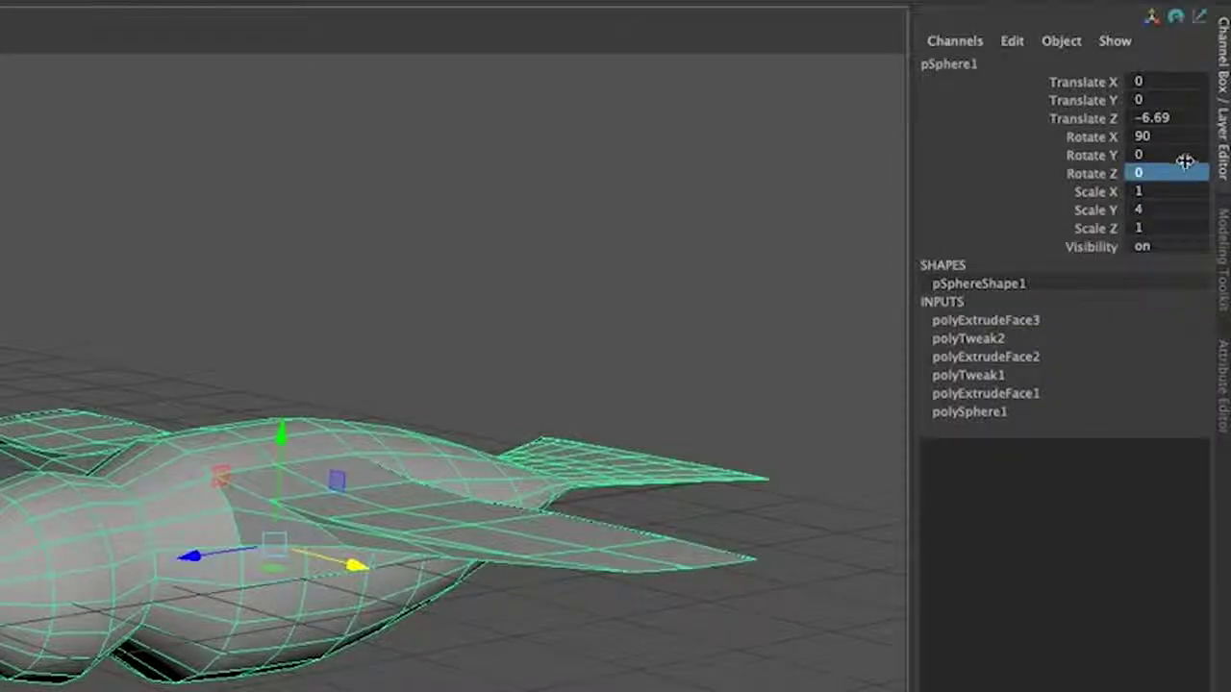
double_click(1186, 117)
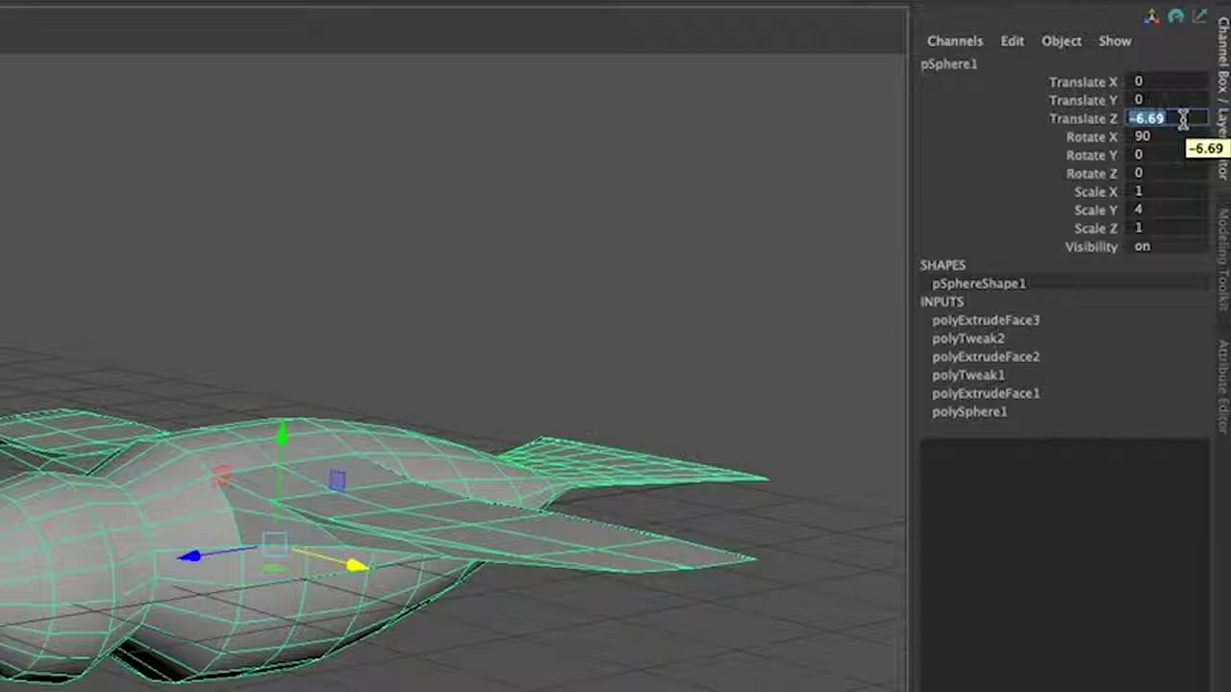
key("Return")
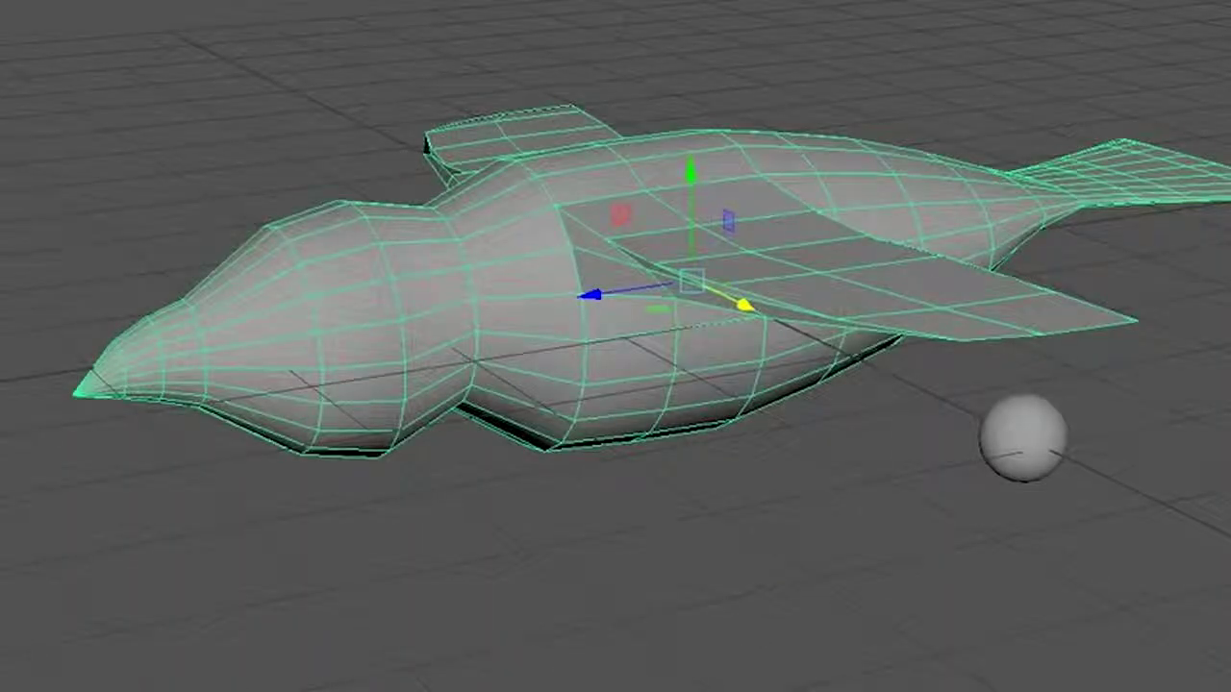
Move the small sphere forward along Z beside the bird's head and raise it above the grid.
left_click(1033, 457)
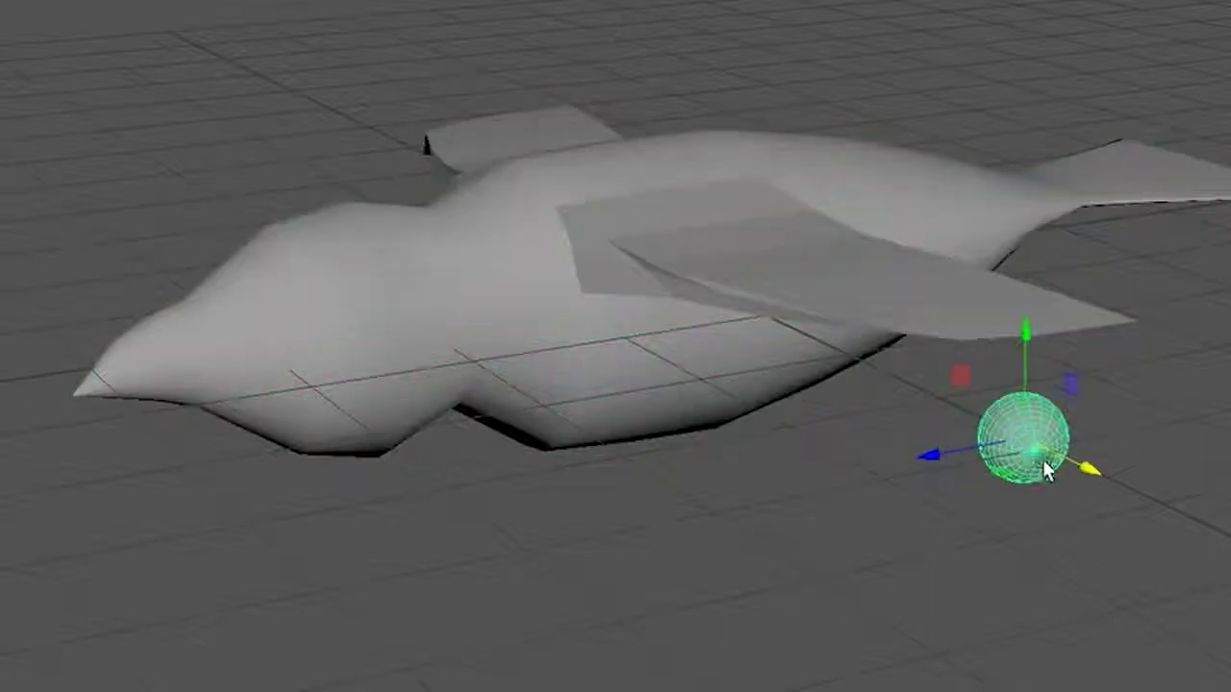
left_click_drag(947, 461, 293, 462)
left_click_drag(423, 452, 411, 216)
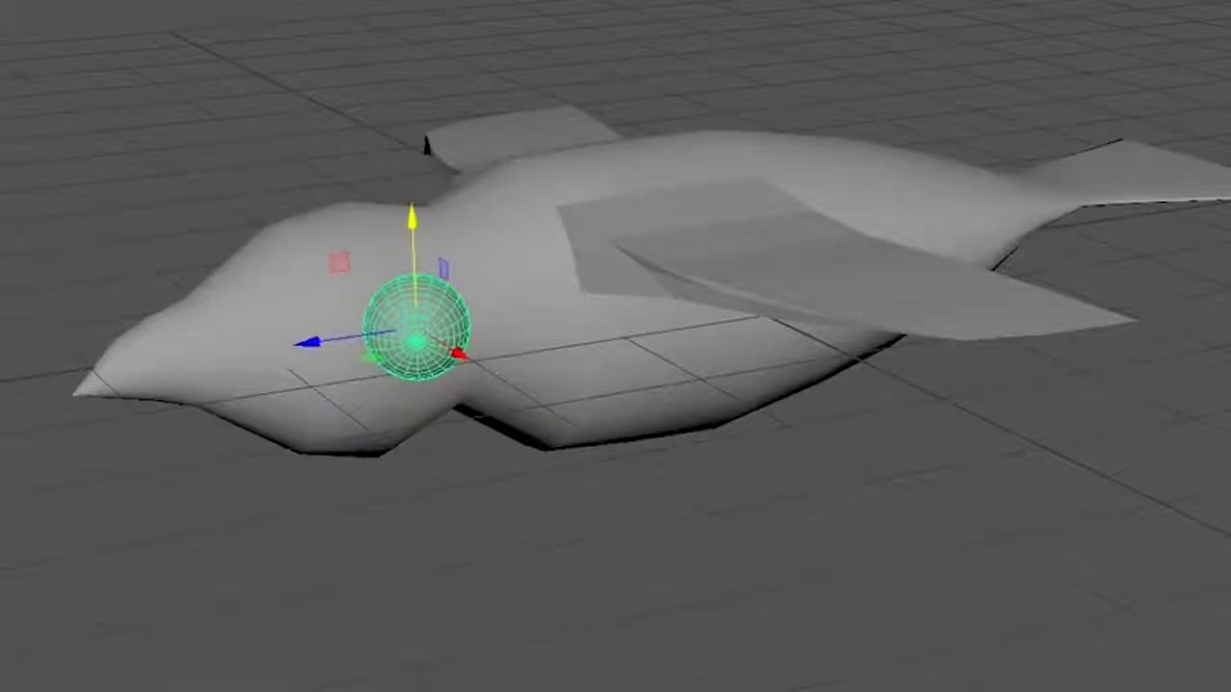
Move the sphere inward along X toward the side of the bird's head and lower it slightly.
scroll(286, 615, "down", 3)
left_click_drag(286, 615, 337, 581, "alt")
left_click_drag(1103, 594, 606, 606)
scroll(606, 606, "down", 2)
left_click_drag(606, 661, 583, 603, "alt")
left_click_drag(545, 48, 547, 188)
Slide the sphere back along Z from the beak and push it inward along X, partly embedding it as an eye.
left_click_drag(587, 460, 431, 477, "alt")
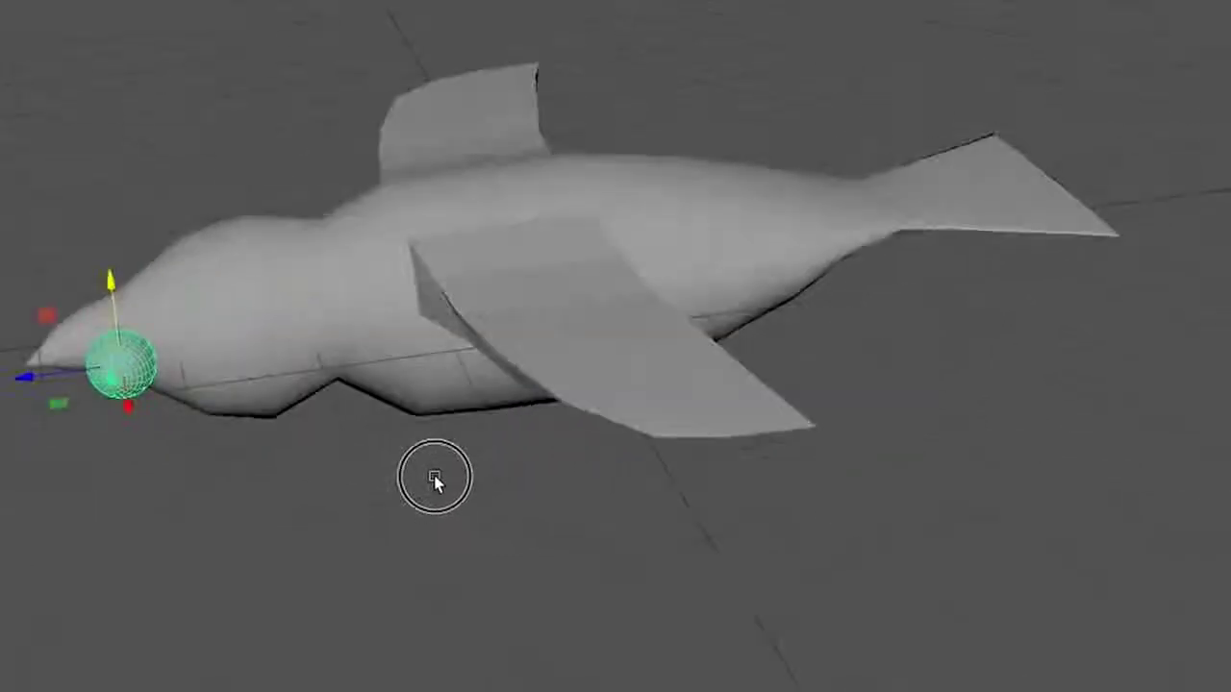
left_click_drag(57, 377, 157, 357)
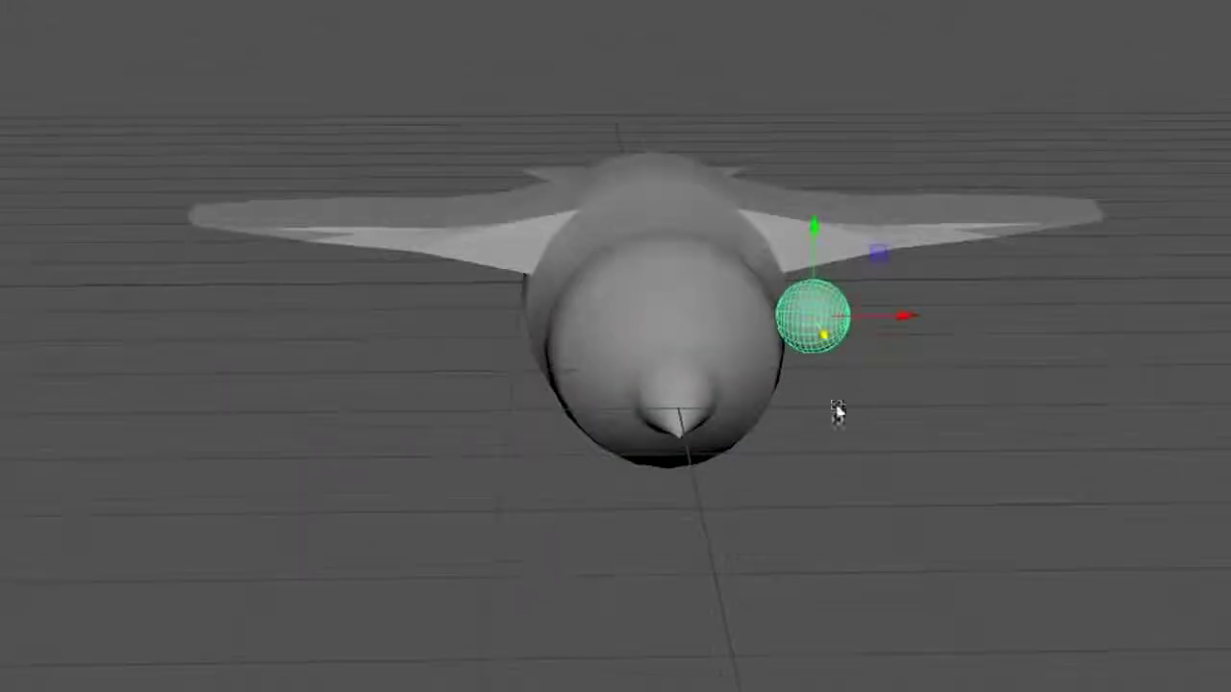
left_click_drag(895, 319, 750, 513)
left_click_drag(567, 636, 542, 644)
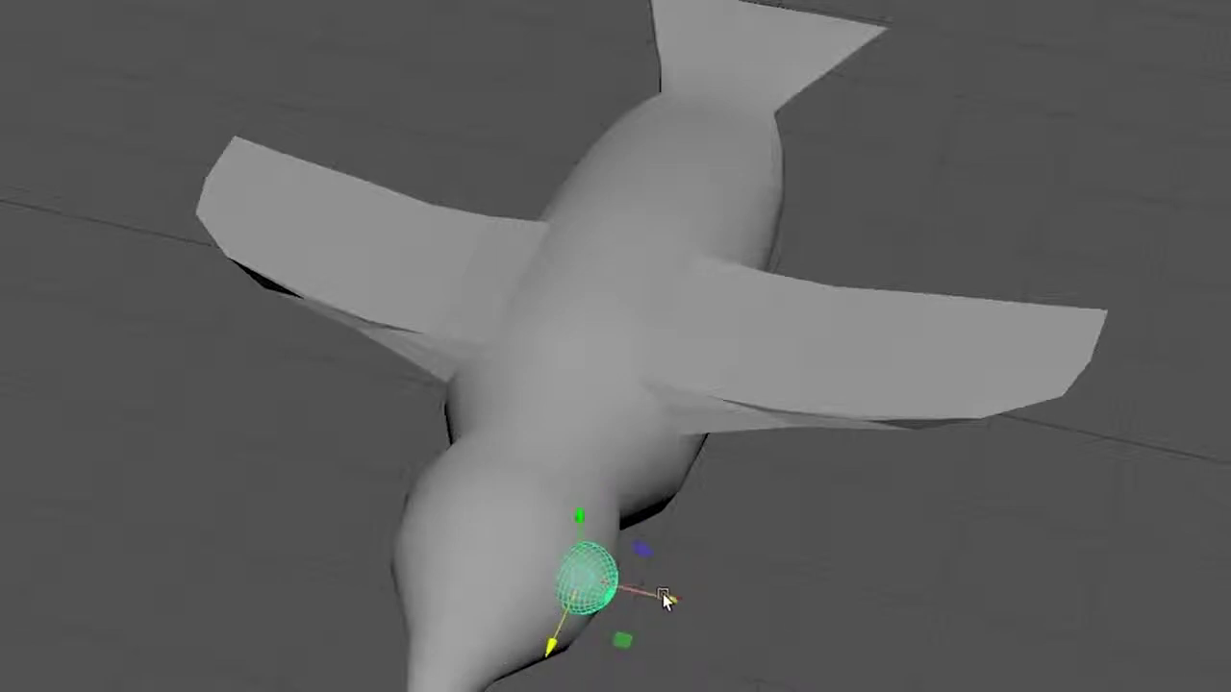
Duplicate the eye sphere and move the copy along X to the opposite side of the bird's head, partly embedded.
left_click(652, 592)
mouse_move(679, 643)
left_mouse_down("alt")
mouse_move(568, 599)
mouse_move(560, 621)
mouse_move(787, 643)
mouse_move(667, 632)
mouse_move(734, 645)
left_mouse_up("alt")
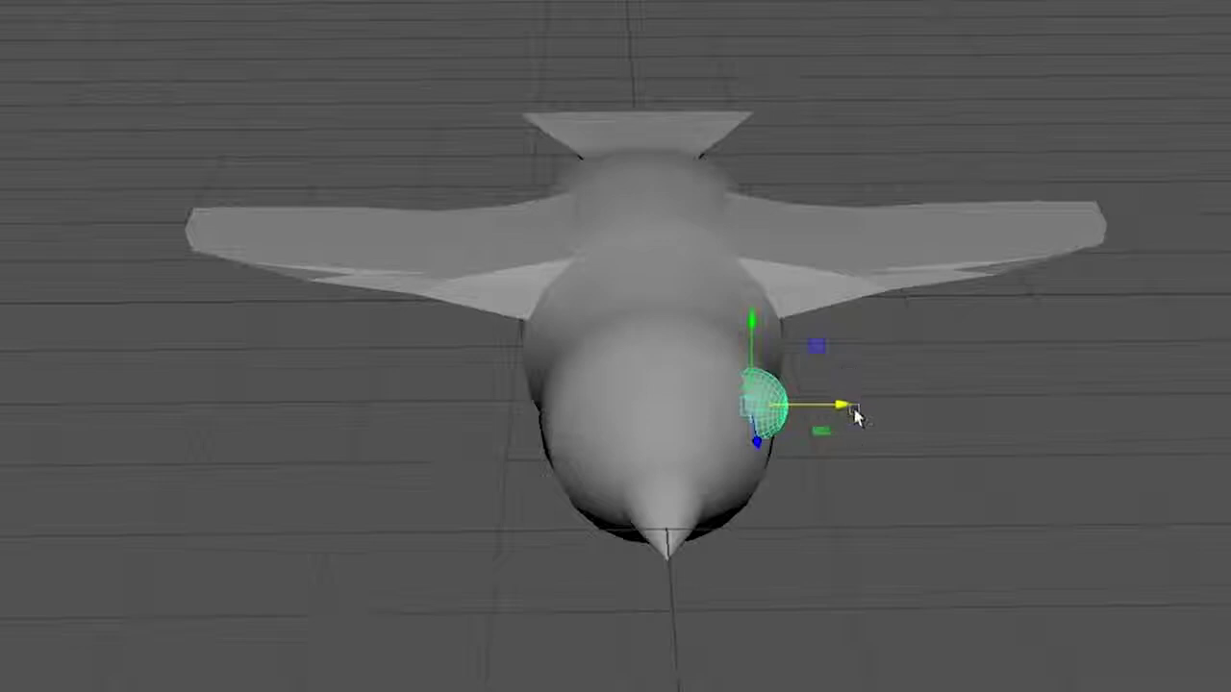
left_click_drag(843, 407, 971, 398)
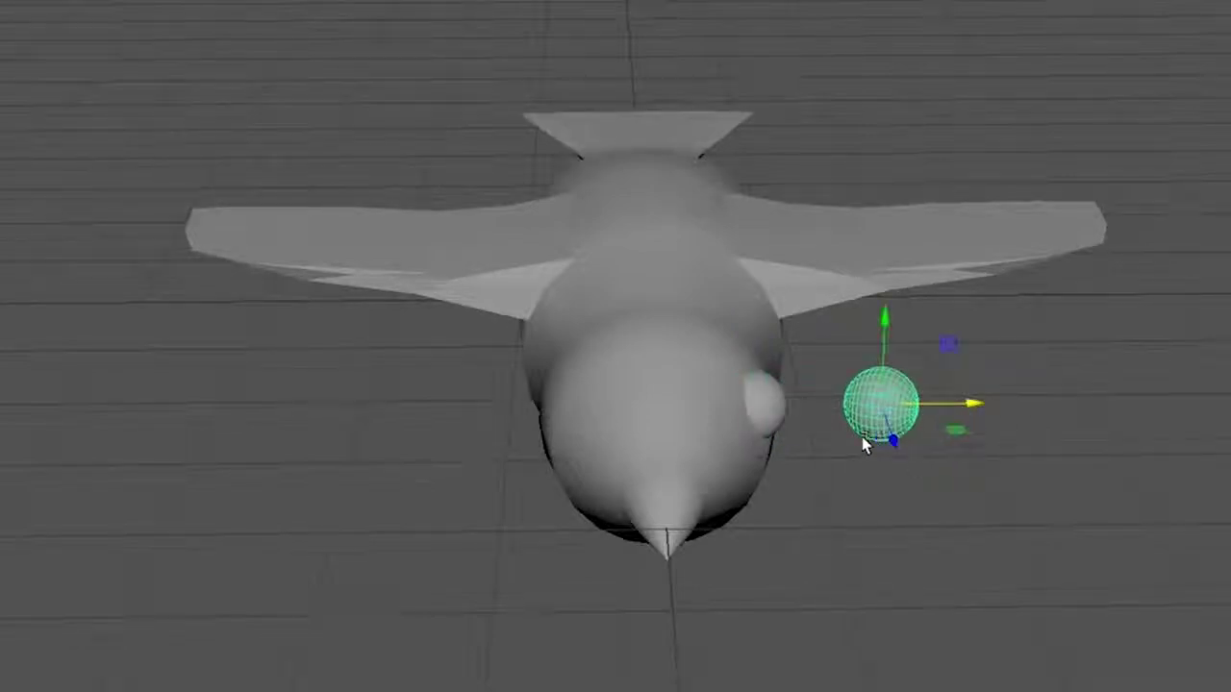
left_click_drag(979, 406, 658, 404)
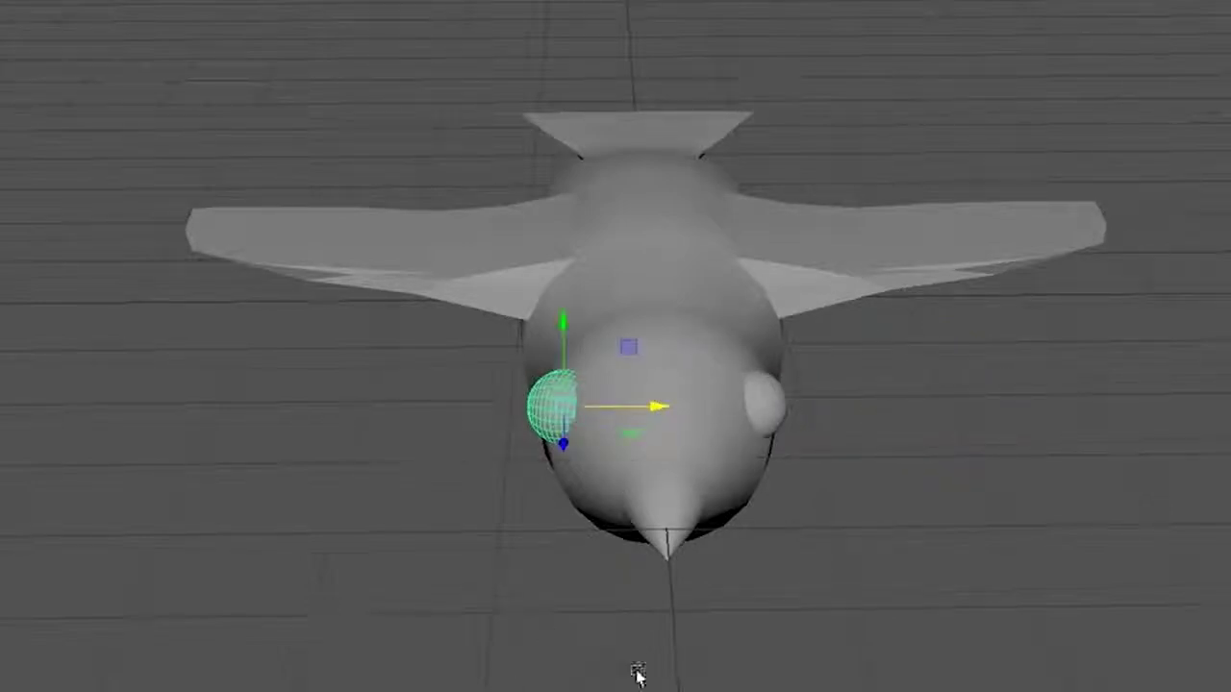
Rotate the copied eye to fit its side of the head and nudge it slightly inward along X.
left_click_drag(528, 629, 580, 621, "alt")
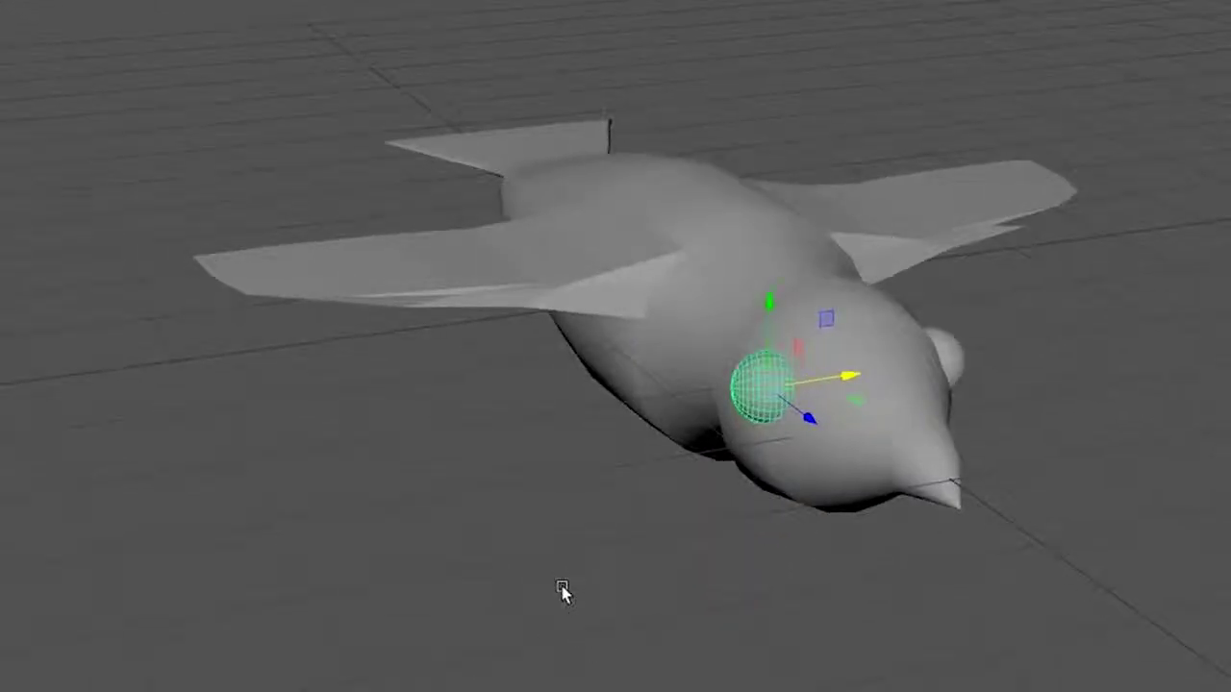
key("e")
left_click_drag(722, 414, 769, 415)
left_click_drag(910, 679, 1000, 577, "alt")
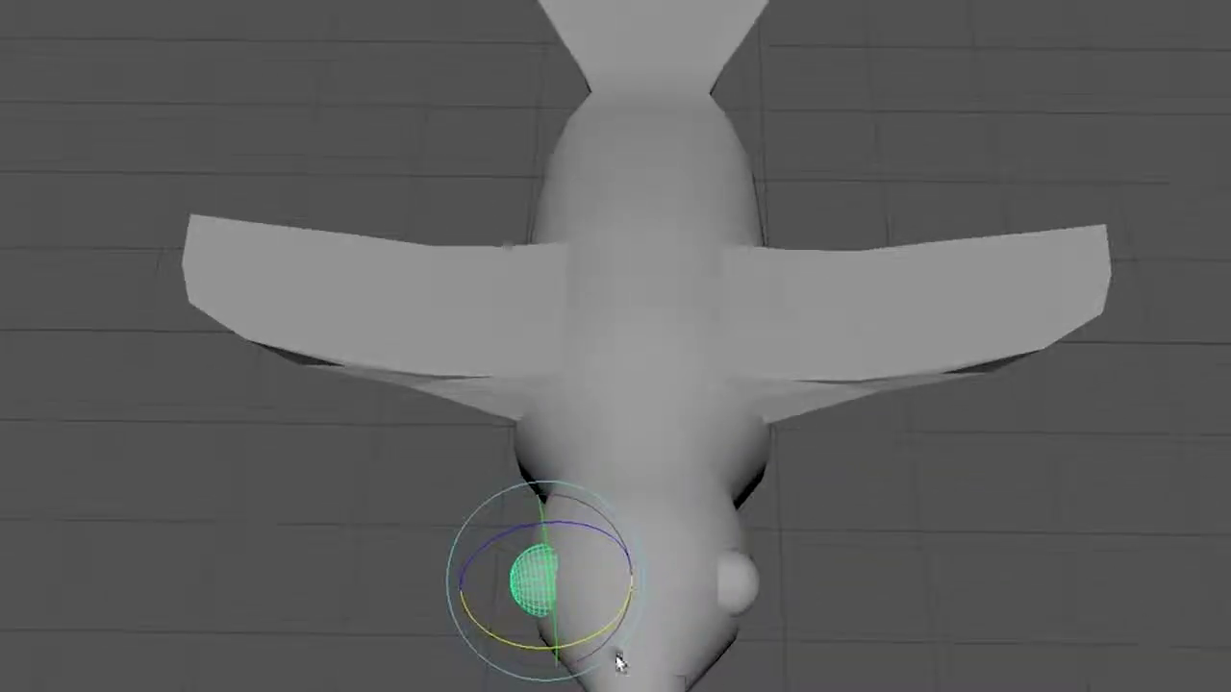
key("w")
left_click_drag(632, 580, 636, 581)
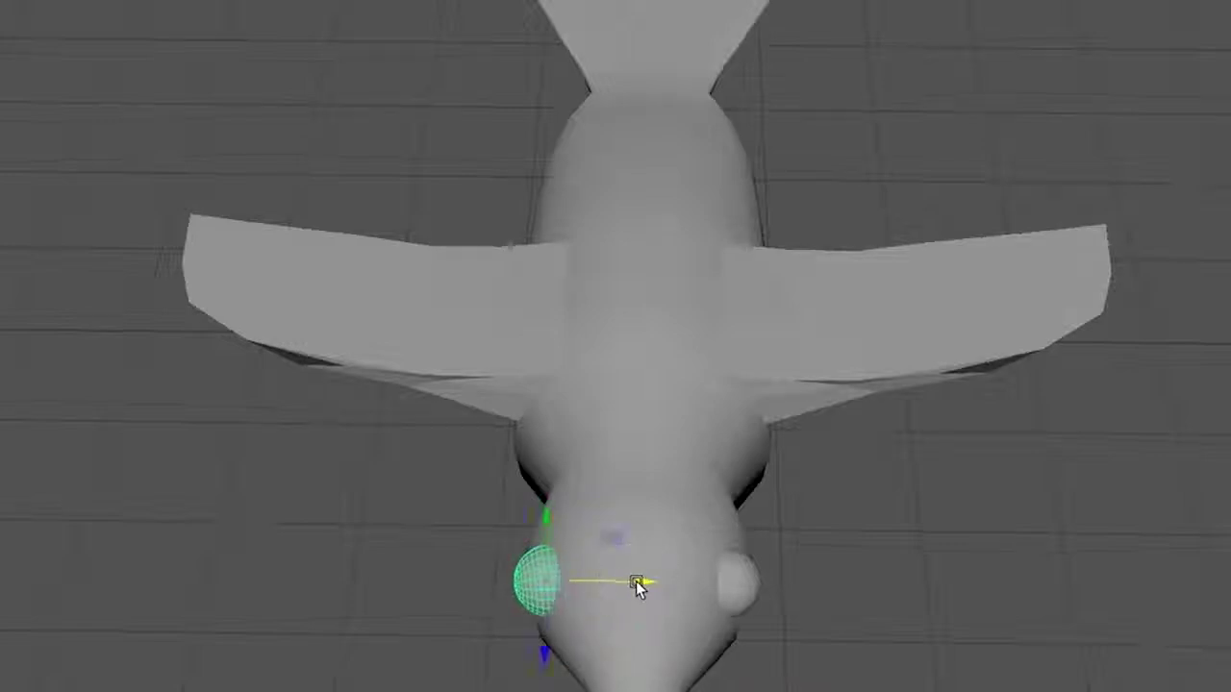
Select both eyes to compare their placement, reselect only the copied eye, rotate it slightly and clear the selection.
left_click(746, 591)
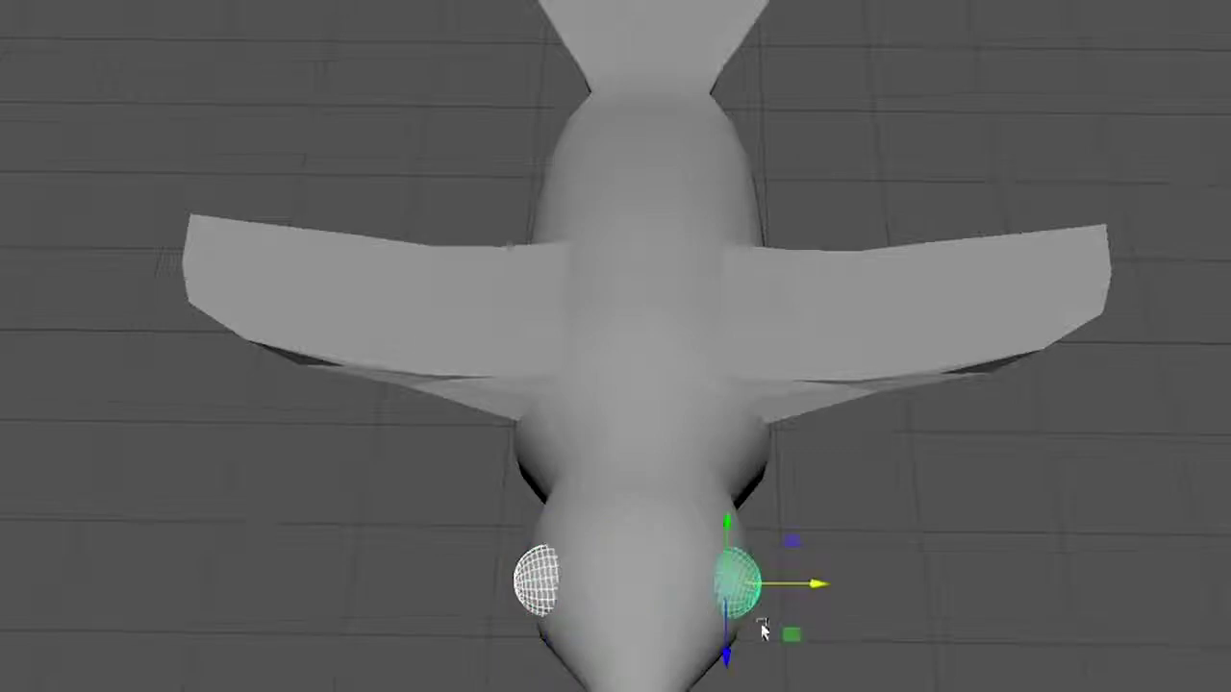
key("q")
left_click(476, 612)
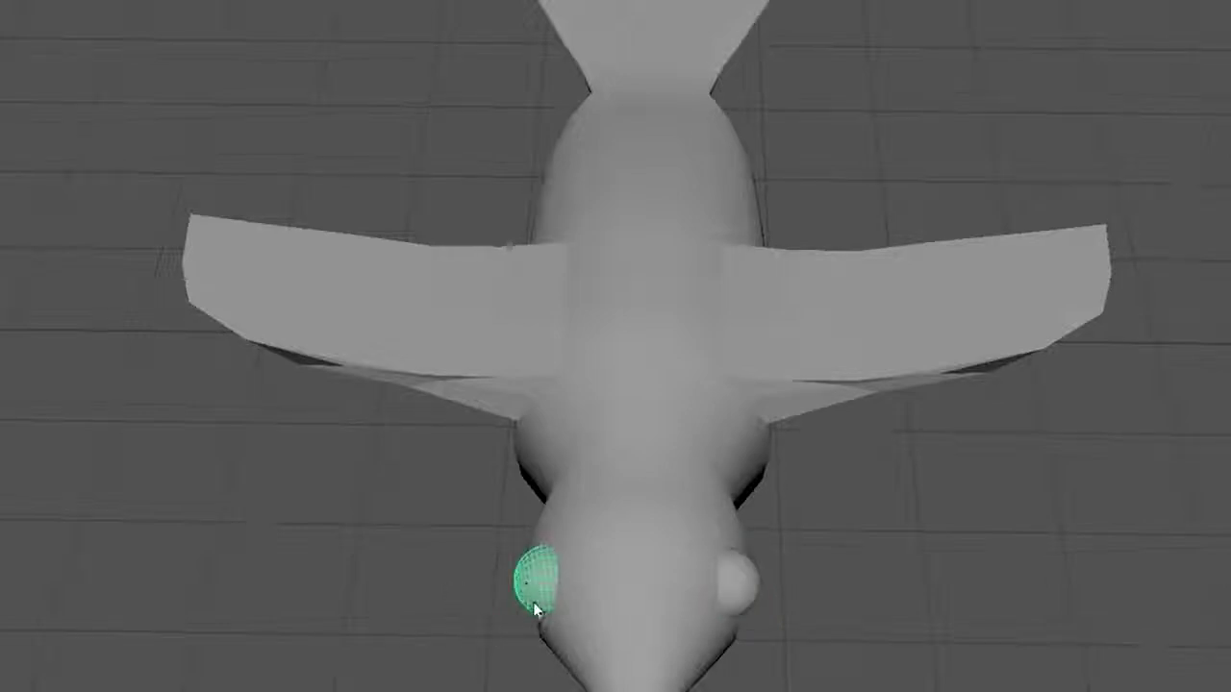
key("e")
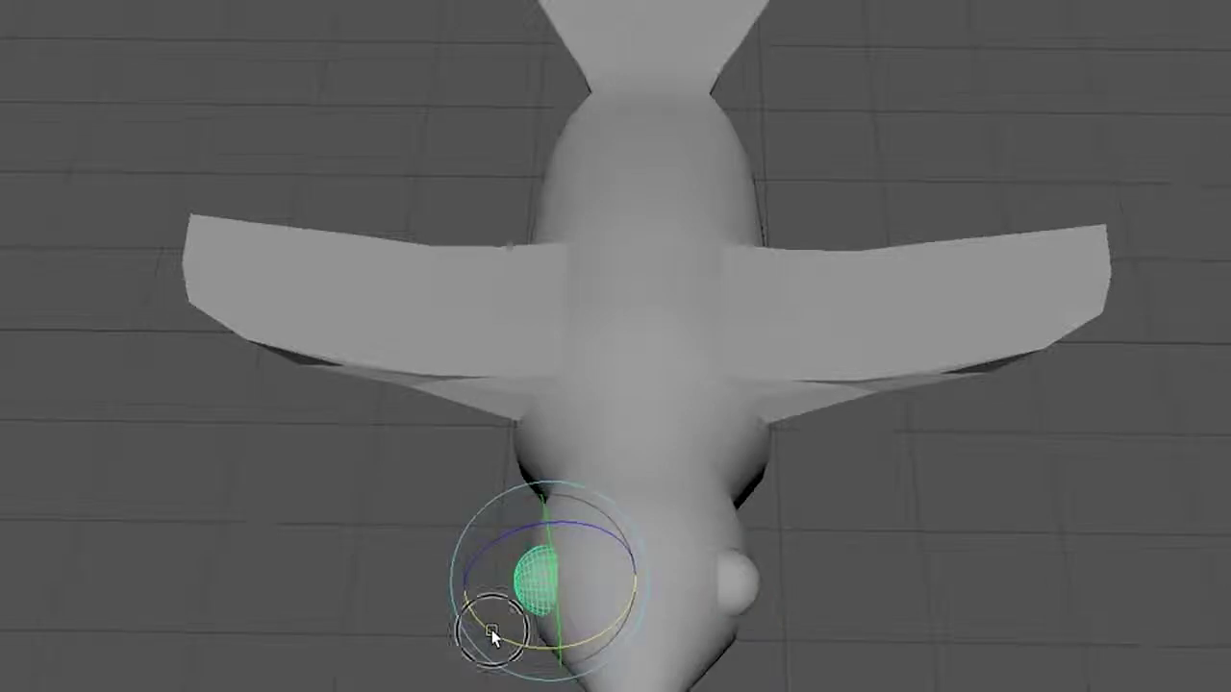
left_click_drag(491, 635, 503, 635)
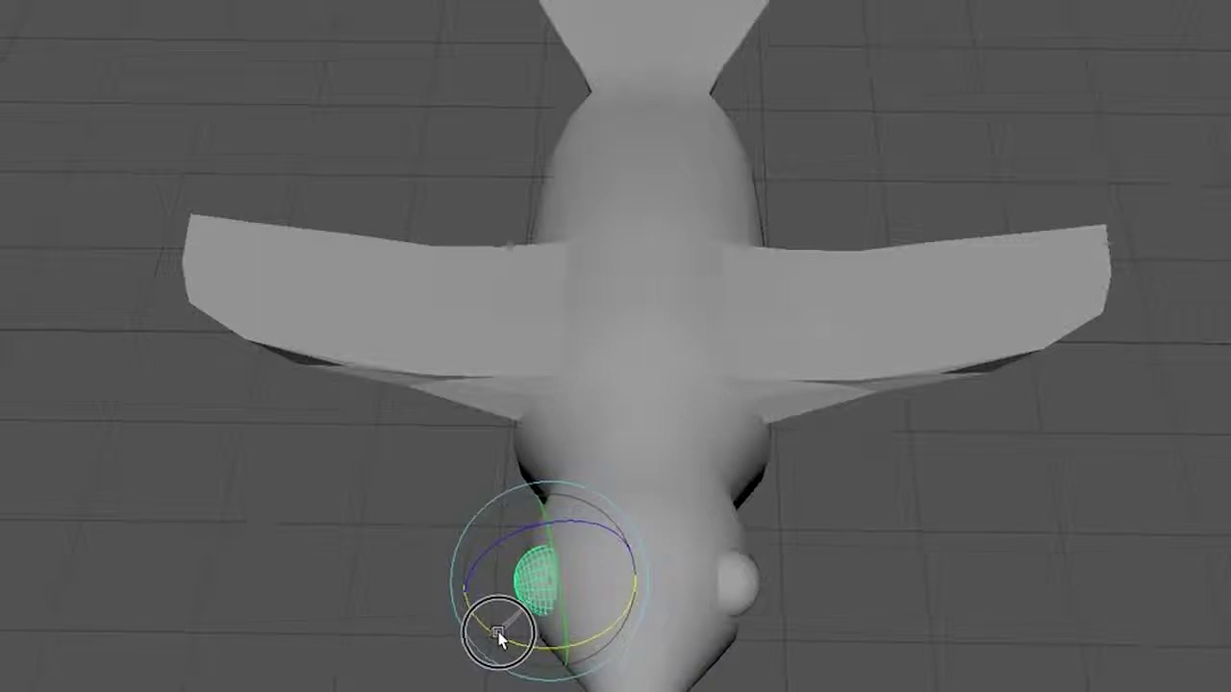
left_click(822, 675)
Turn on smooth mesh preview for the bird's body and inspect the smoothed model with its eyes.
left_click_drag(818, 667, 687, 620, "alt")
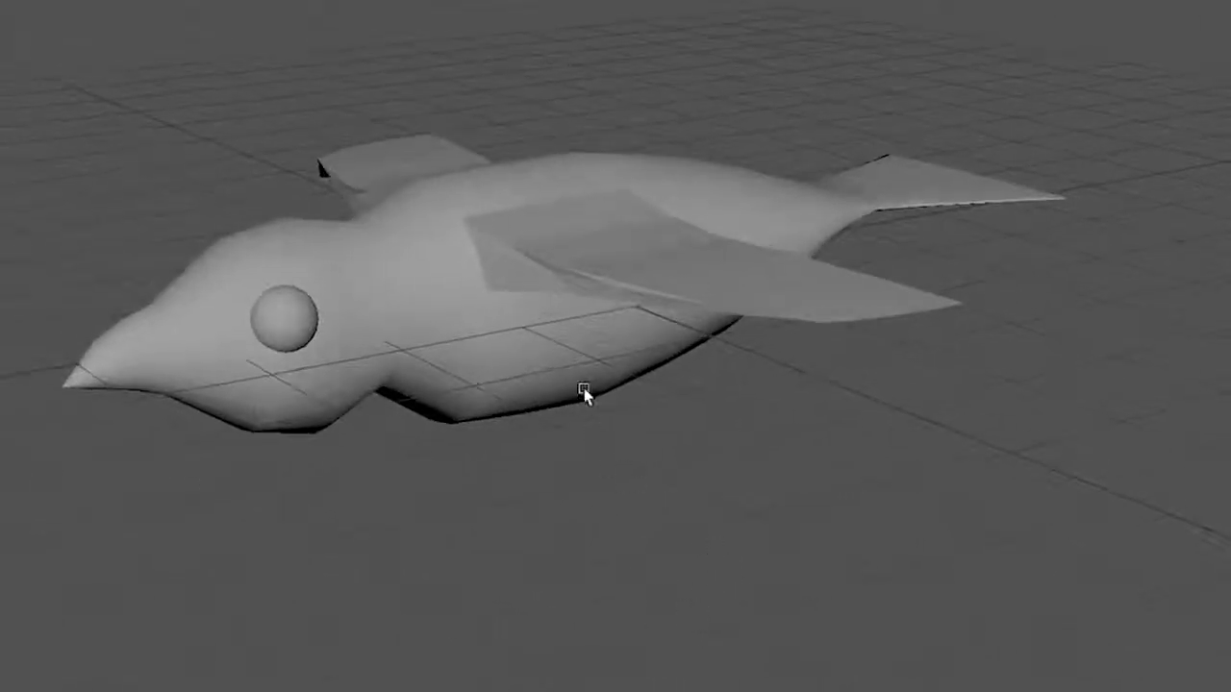
left_click(514, 363)
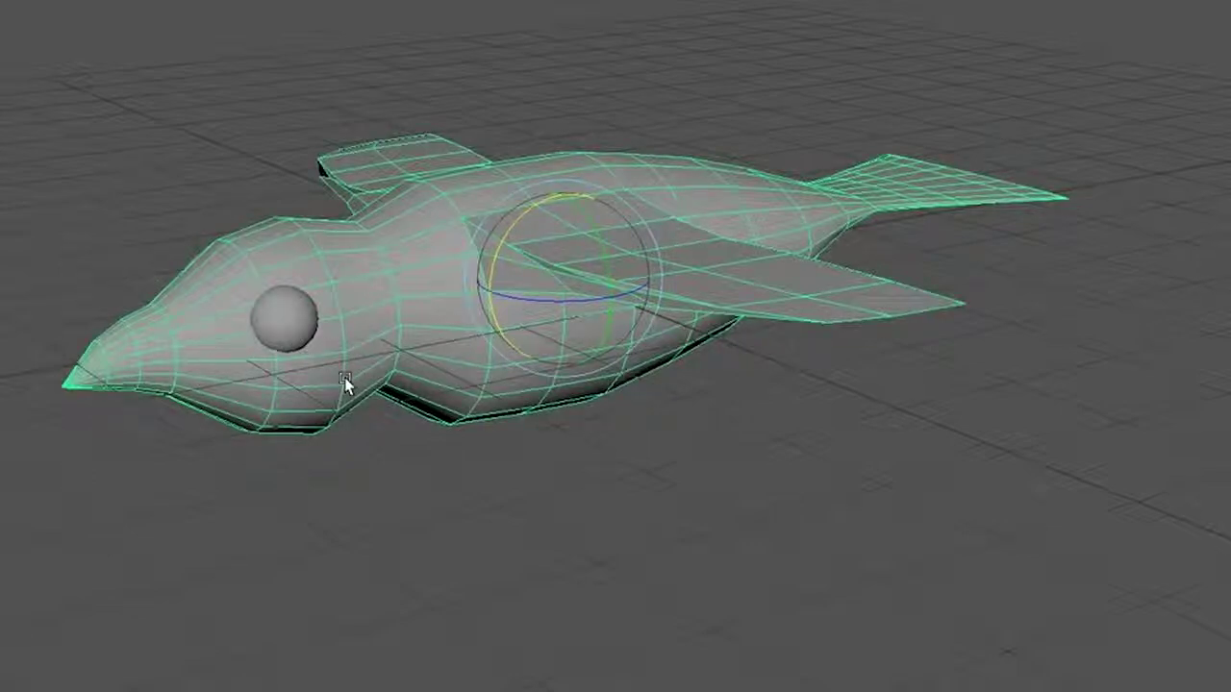
key("q")
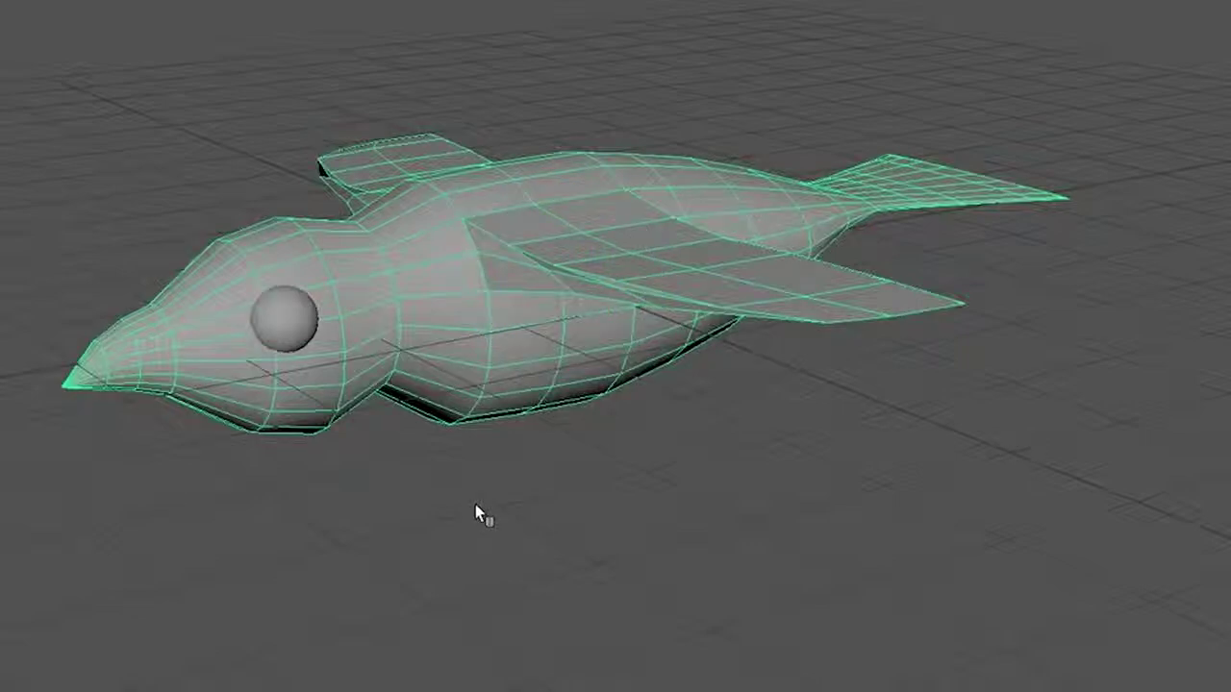
key("3")
left_click(475, 504)
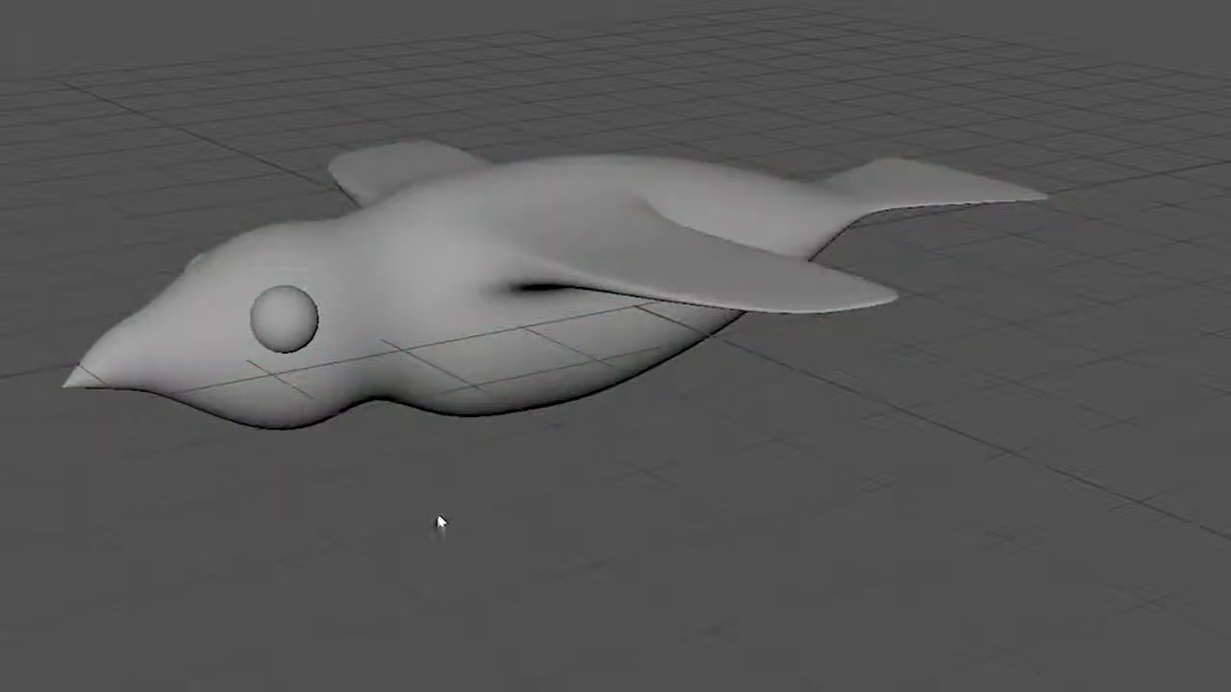
left_click_drag(430, 517, 733, 534, "alt")
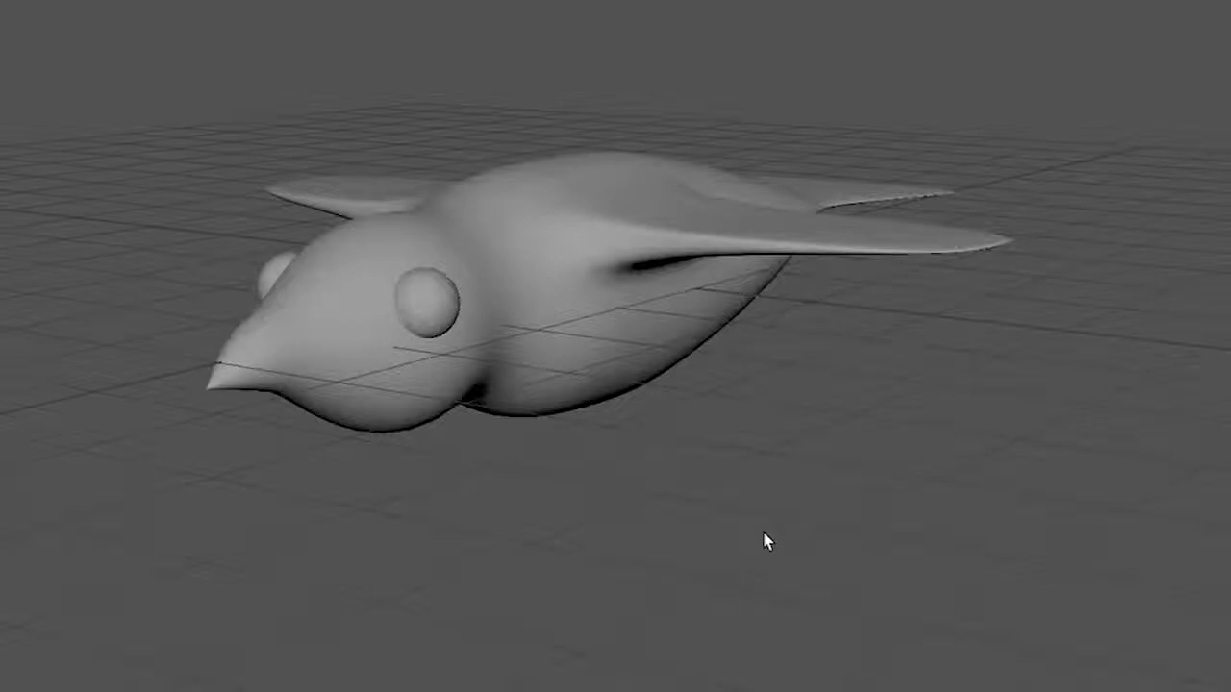